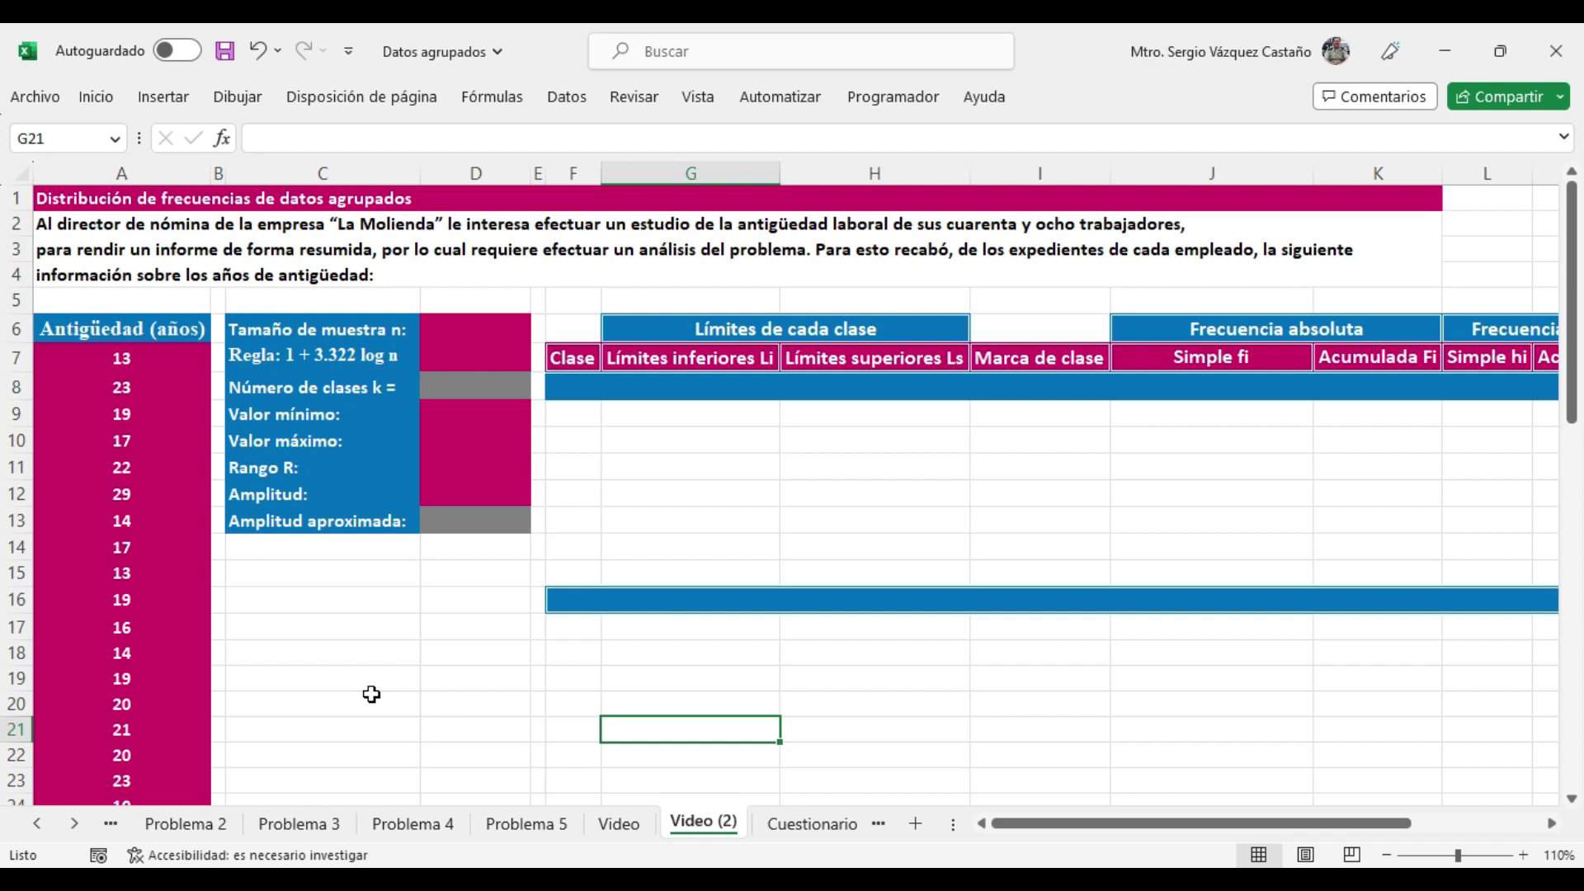
- Sort the Antigüedad (años) values in column A, starting at A7, from smallest to largest
{"action": "left_click", "coordinate": [155, 358]}
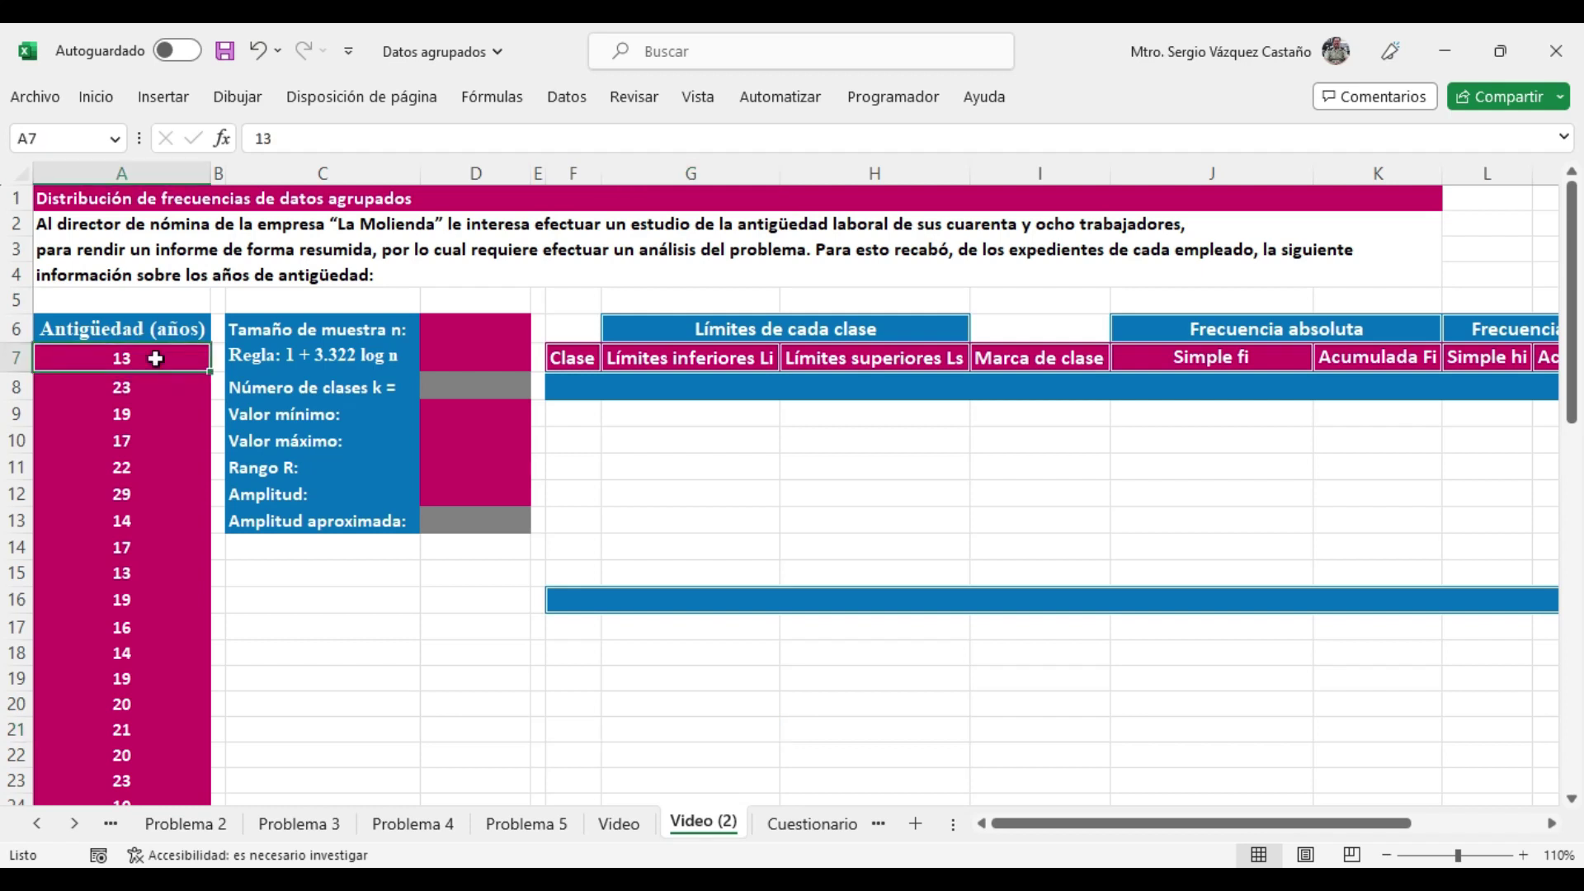
{"action": "key", "text": "shift+Down"}
{"action": "key", "text": "shift+Down"}
{"action": "key", "text": "shift+Down"}
{"action": "key", "text": "shift+Down"}
{"action": "key", "text": "shift+Down"}
{"action": "key", "text": "shift+Down"}
{"action": "key", "text": "shift+Down"}
{"action": "key", "text": "shift+Down"}
{"action": "key", "text": "shift+Down"}
{"action": "key", "text": "shift+Down"}
{"action": "key", "text": "shift+Down"}
{"action": "key", "text": "shift+Down"}
{"action": "key", "text": "shift+Down"}
{"action": "key", "text": "shift+Down"}
{"action": "key", "text": "shift+Down"}
{"action": "key", "text": "shift+Down"}
{"action": "key", "text": "shift+Down"}
{"action": "key", "text": "shift+Down"}
{"action": "key", "text": "shift+Down"}
{"action": "key", "text": "shift+Down"}
{"action": "key", "text": "shift+Down"}
{"action": "key", "text": "shift+Down"}
{"action": "key", "text": "shift+Down"}
{"action": "key", "text": "shift+Down"}
{"action": "key", "text": "shift+Down"}
{"action": "key", "text": "shift+Down"}
{"action": "key", "text": "shift+Down"}
{"action": "key", "text": "shift+Down"}
{"action": "key", "text": "shift+Down"}
{"action": "key", "text": "shift+Down"}
{"action": "key", "text": "shift+Down"}
{"action": "key", "text": "shift+Down"}
{"action": "key", "text": "shift+Down"}
{"action": "key", "text": "shift+Down"}
{"action": "key", "text": "shift+Down"}
{"action": "key", "text": "shift+Down"}
{"action": "key", "text": "shift+Down"}
{"action": "key", "text": "shift+Down"}
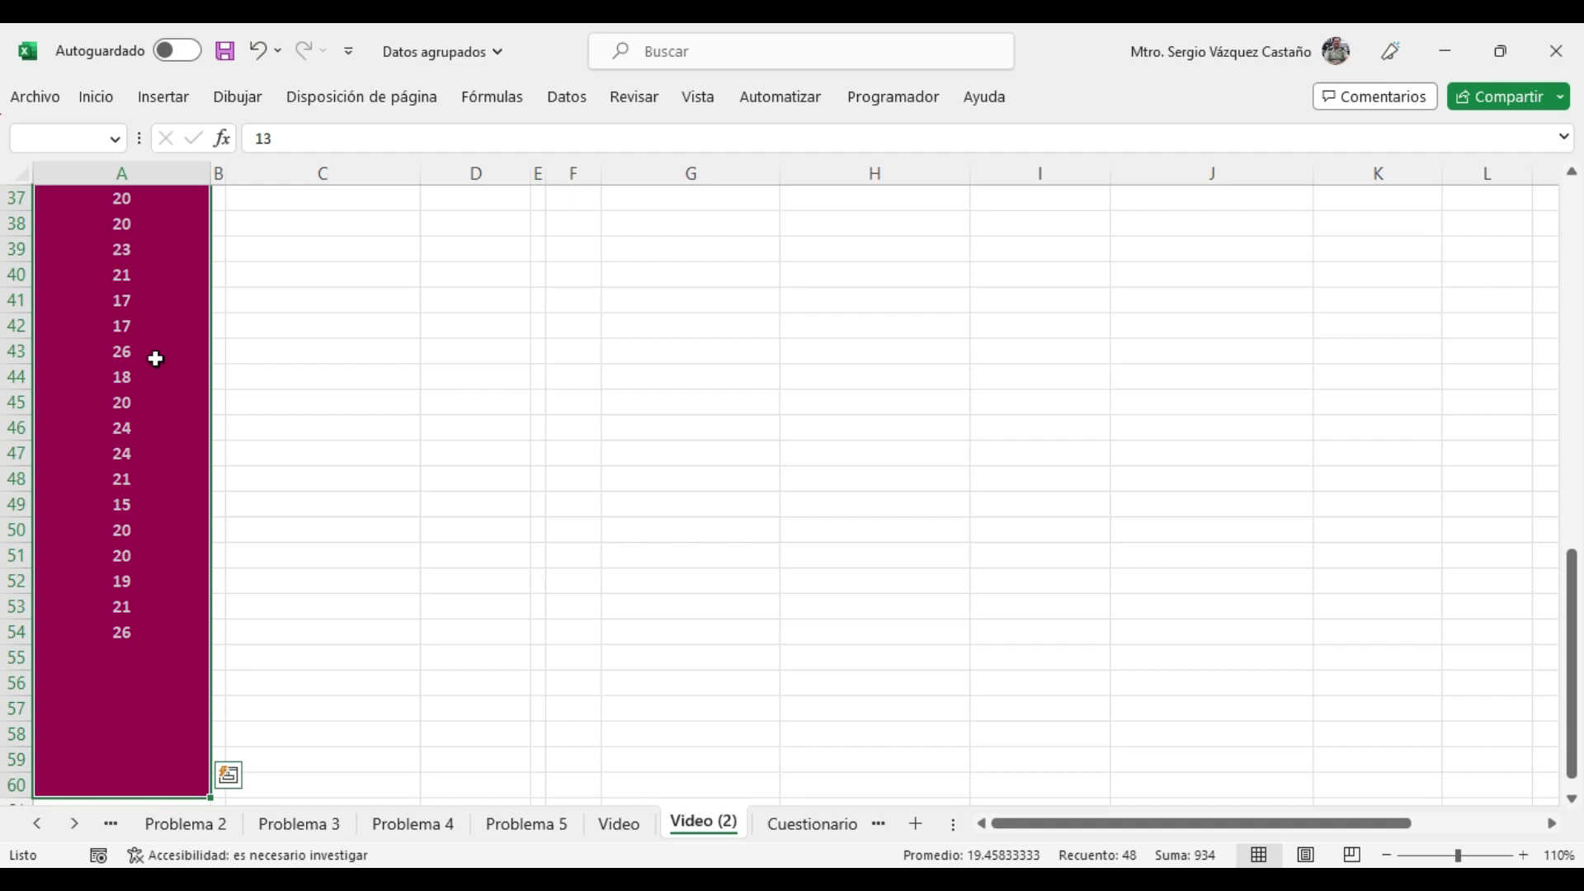
{"action": "scroll", "coordinate": [155, 358], "scroll_direction": "up", "scroll_amount": 12}
{"action": "right_click", "coordinate": [157, 359]}
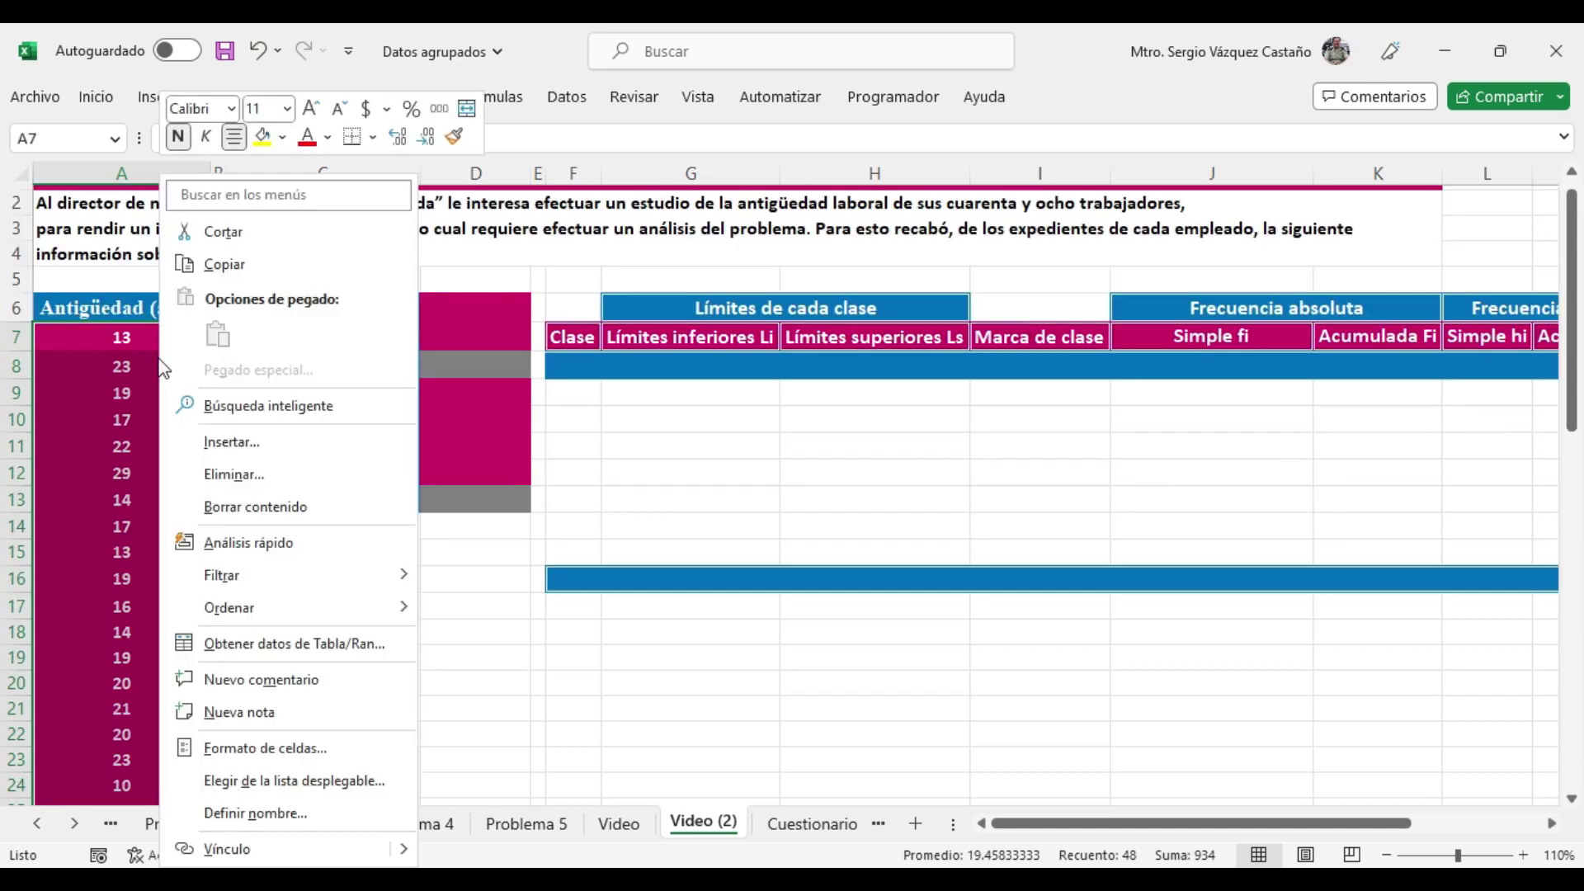
{"action": "mouse_move", "coordinate": [251, 611]}
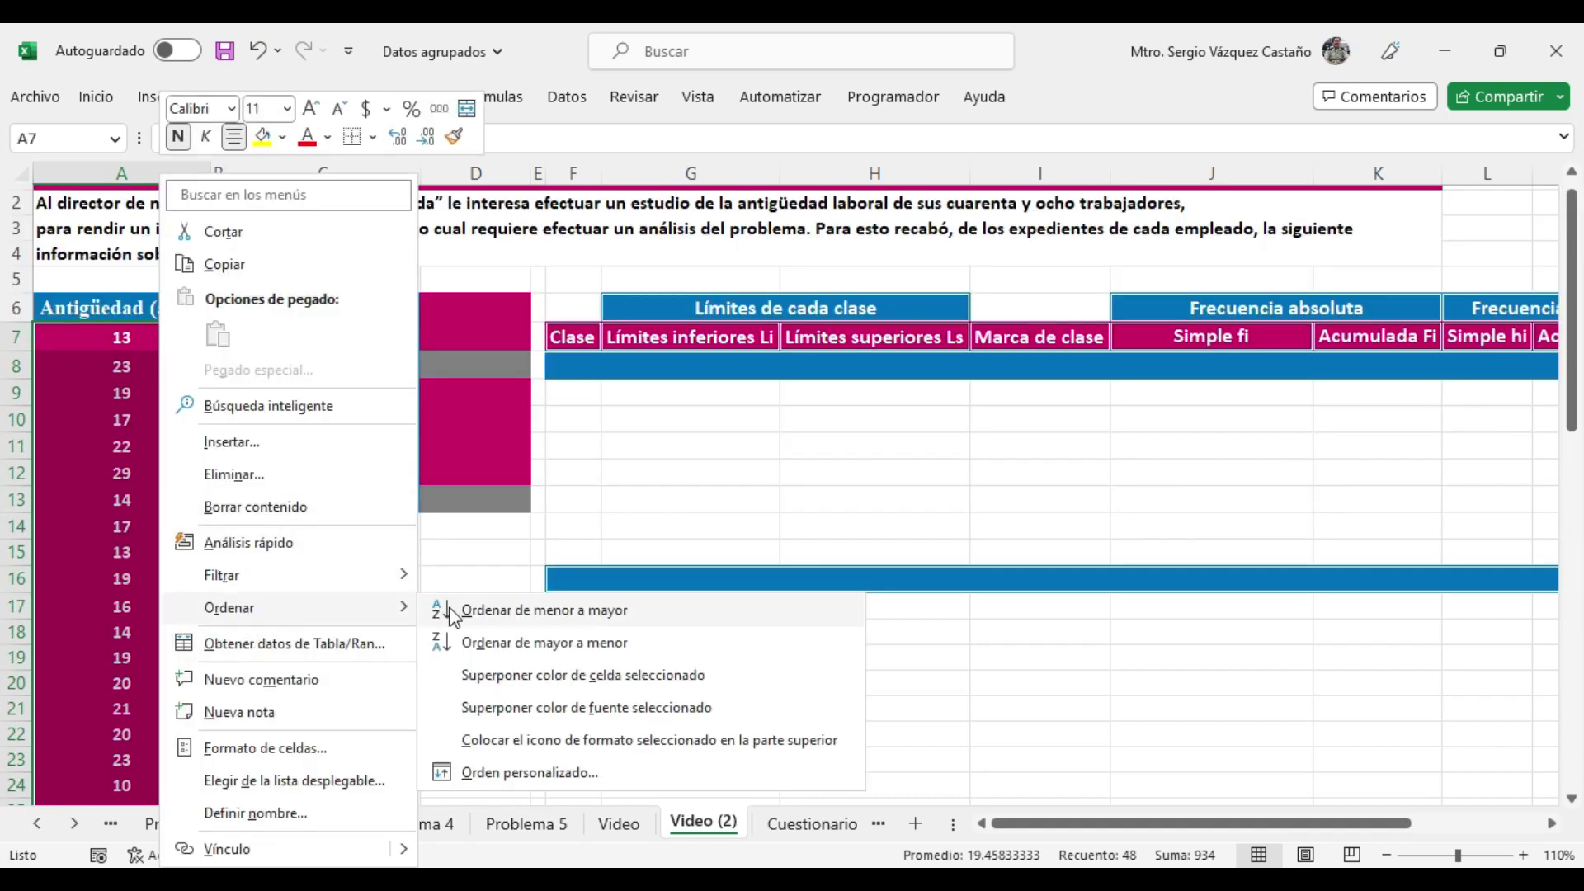
{"action": "left_click", "coordinate": [461, 610]}
- Calculate the sample size n in D6 by applying the CONTAR function to the Antigüedad data in column A
{"action": "left_click", "coordinate": [475, 322]}
{"action": "type", "text": "="}
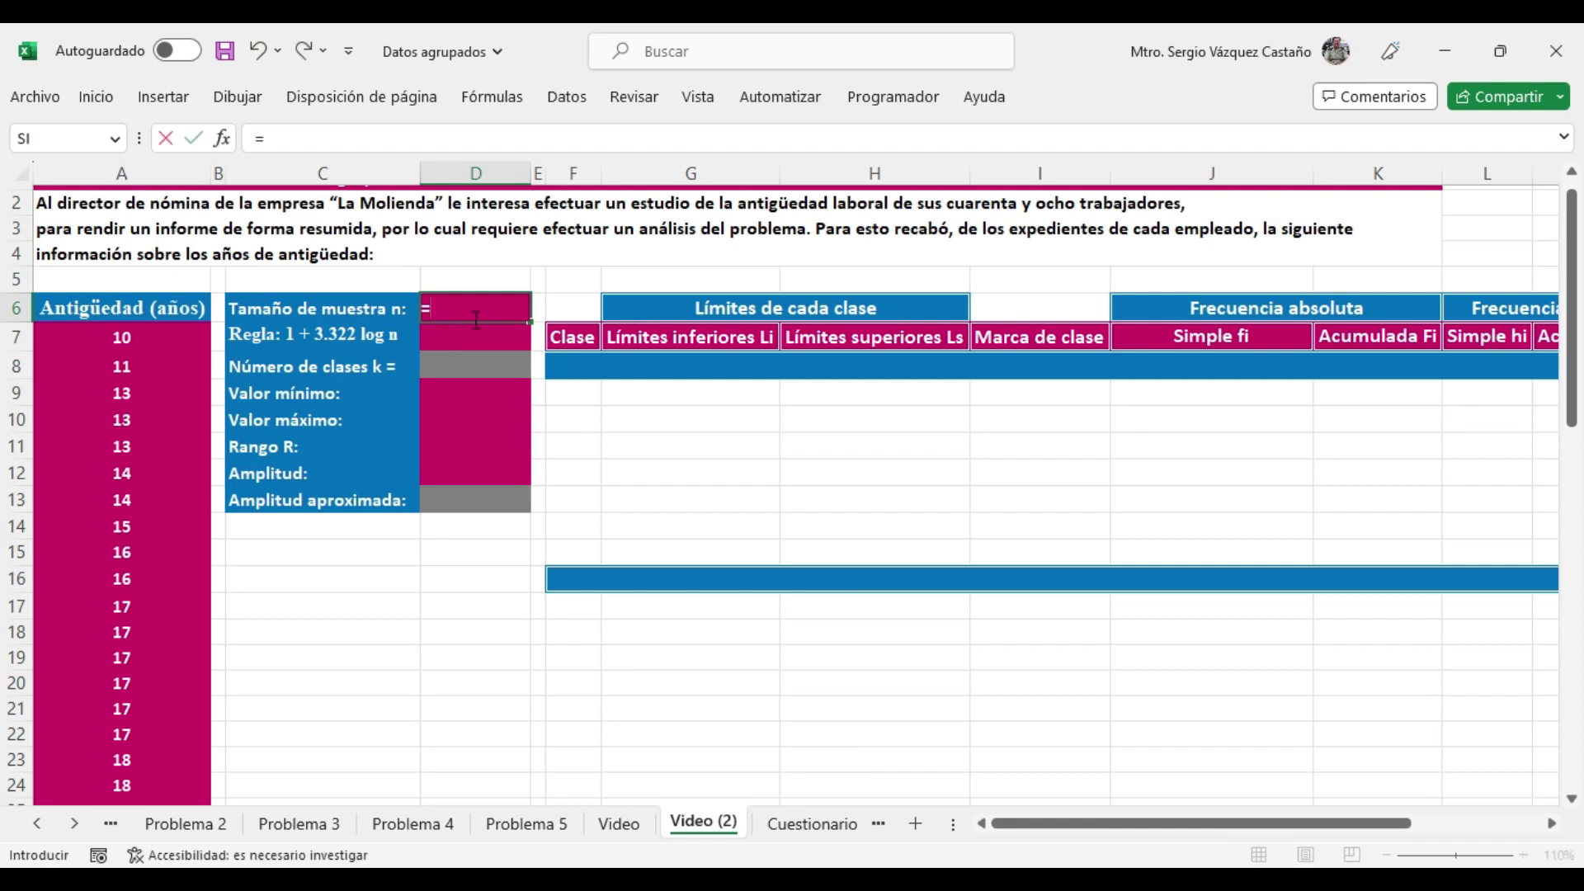
{"action": "type", "text": "CONTAR"}
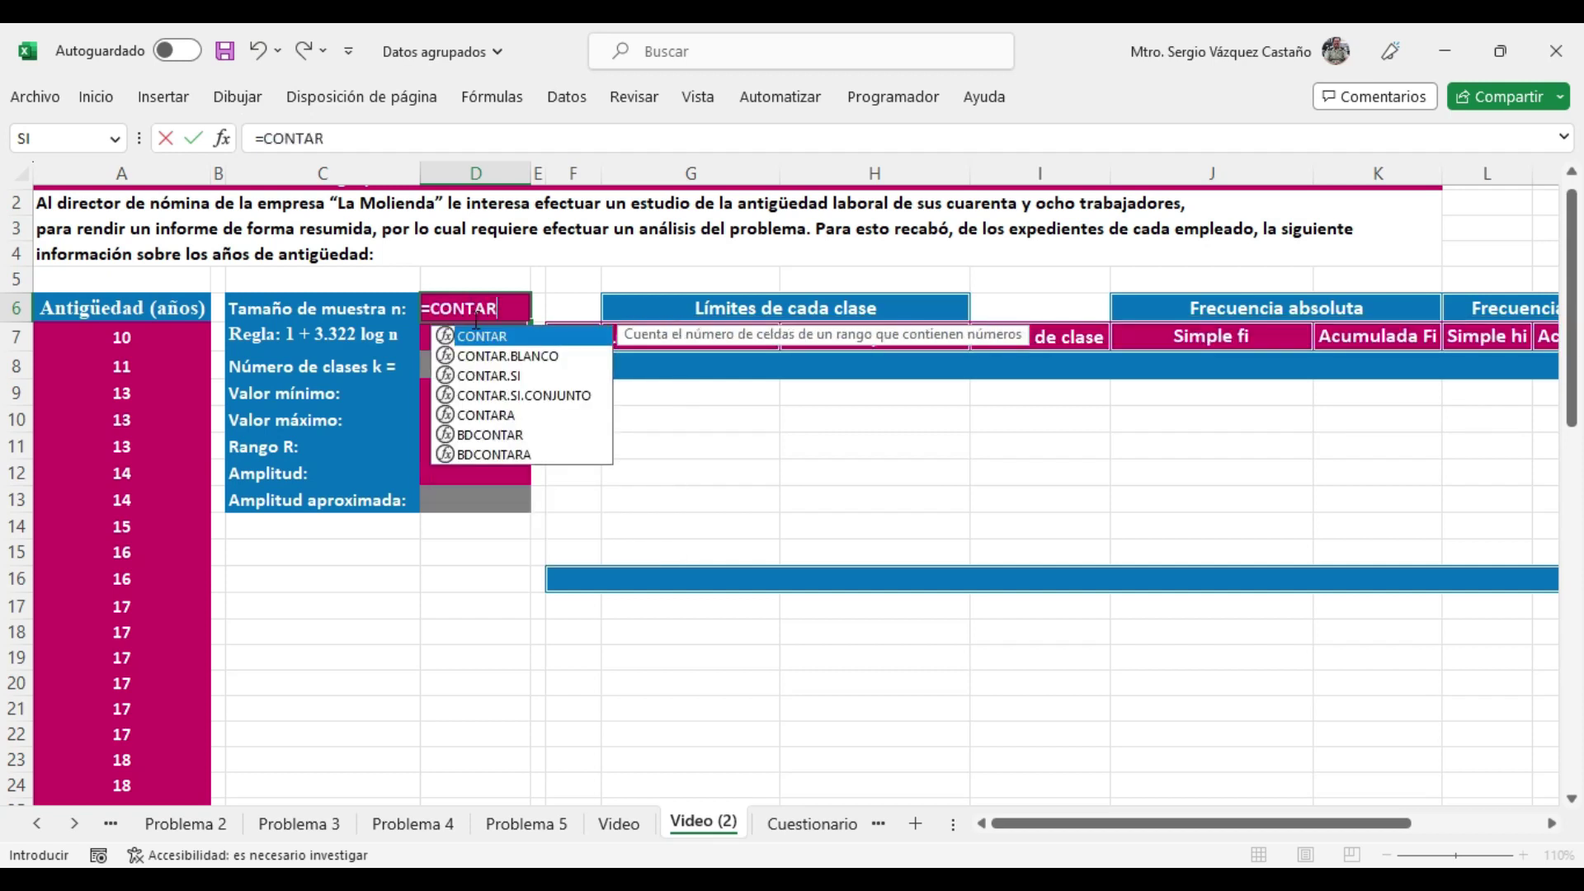
{"action": "type", "text": "("}
{"action": "left_click", "coordinate": [177, 333]}
{"action": "mouse_move", "coordinate": [178, 333]}
{"action": "left_mouse_down"}
{"action": "mouse_move", "coordinate": [177, 796]}
{"action": "mouse_move", "coordinate": [177, 328]}
{"action": "left_mouse_up"}
{"action": "scroll", "coordinate": [177, 328], "scroll_direction": "down", "scroll_amount": 10}
{"action": "key", "text": "Return"}
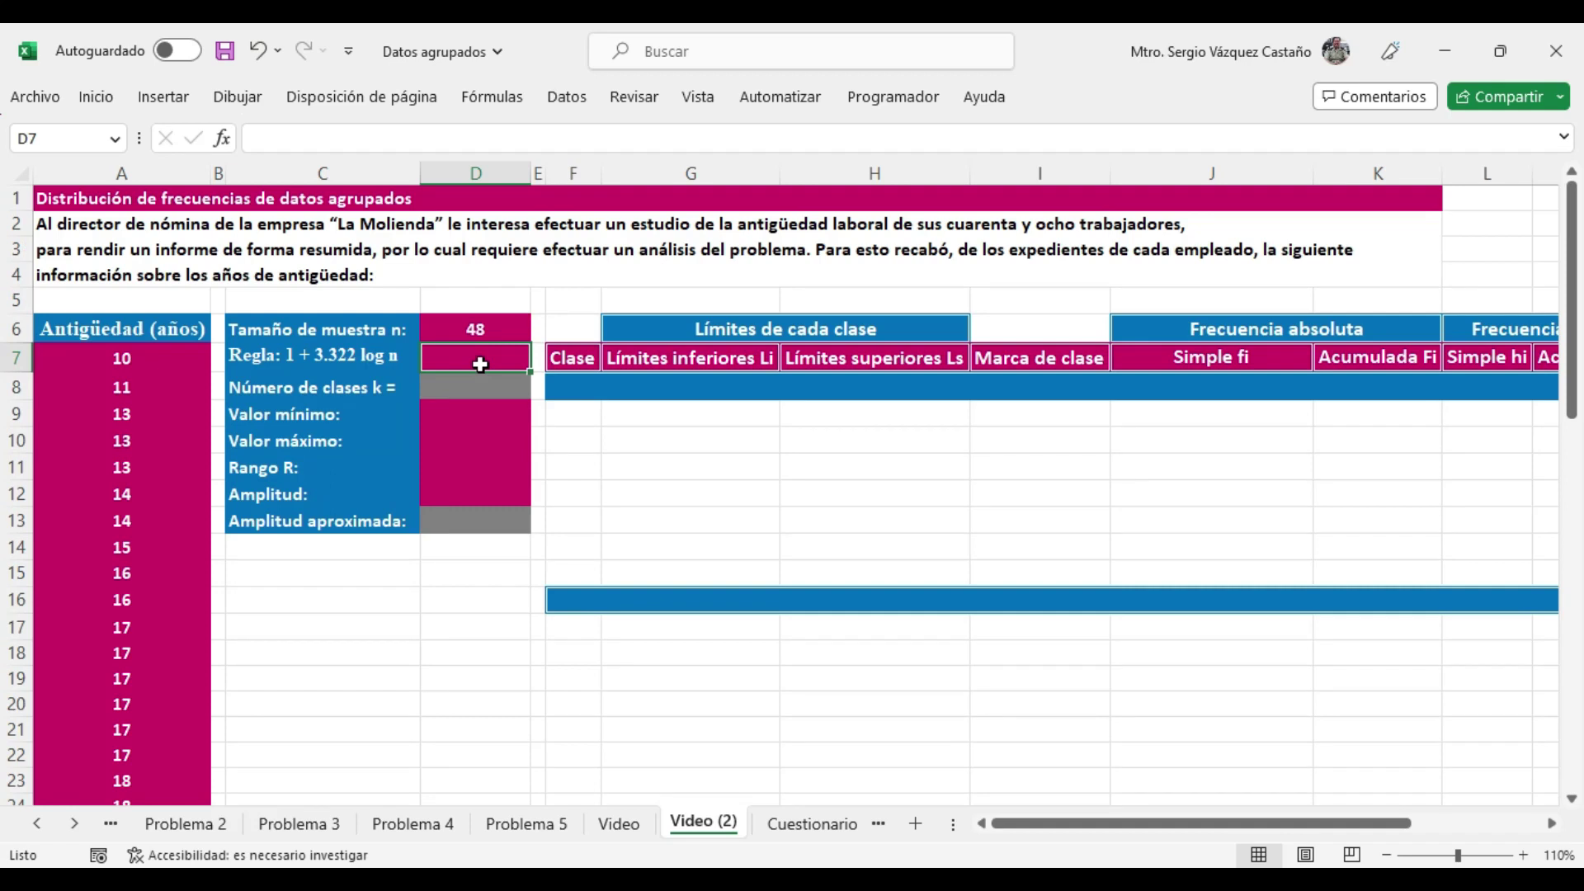
- Calculate the class rule in D7 with =1+3.322*LOG10(D6) and enter 7 as the number of classes k in D8
{"action": "type", "text": "=1+3.322*L"}
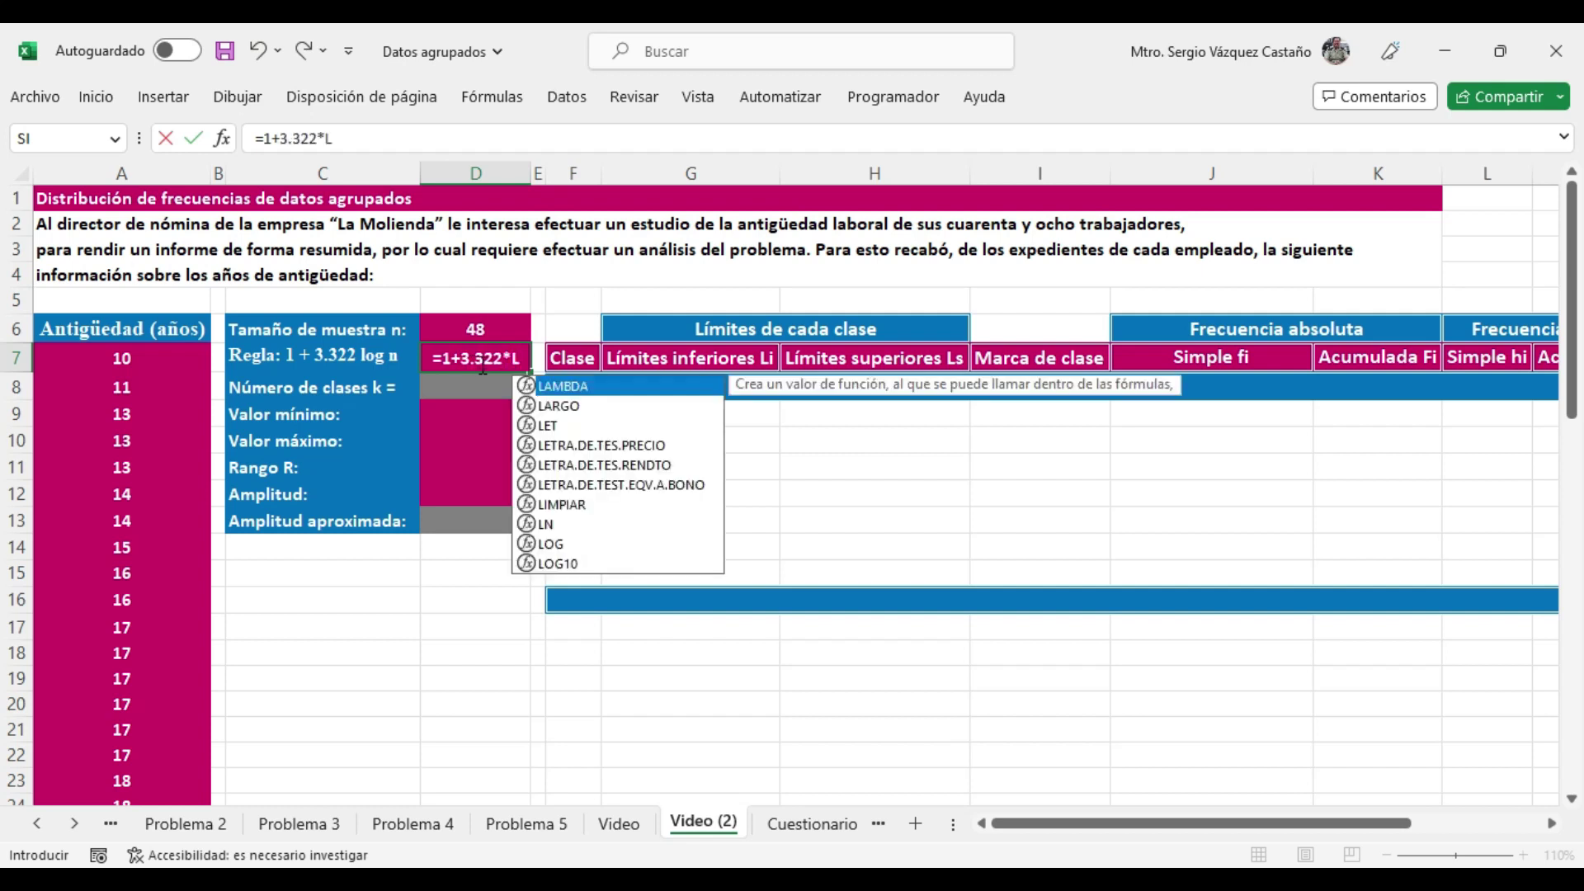
{"action": "type", "text": "O"}
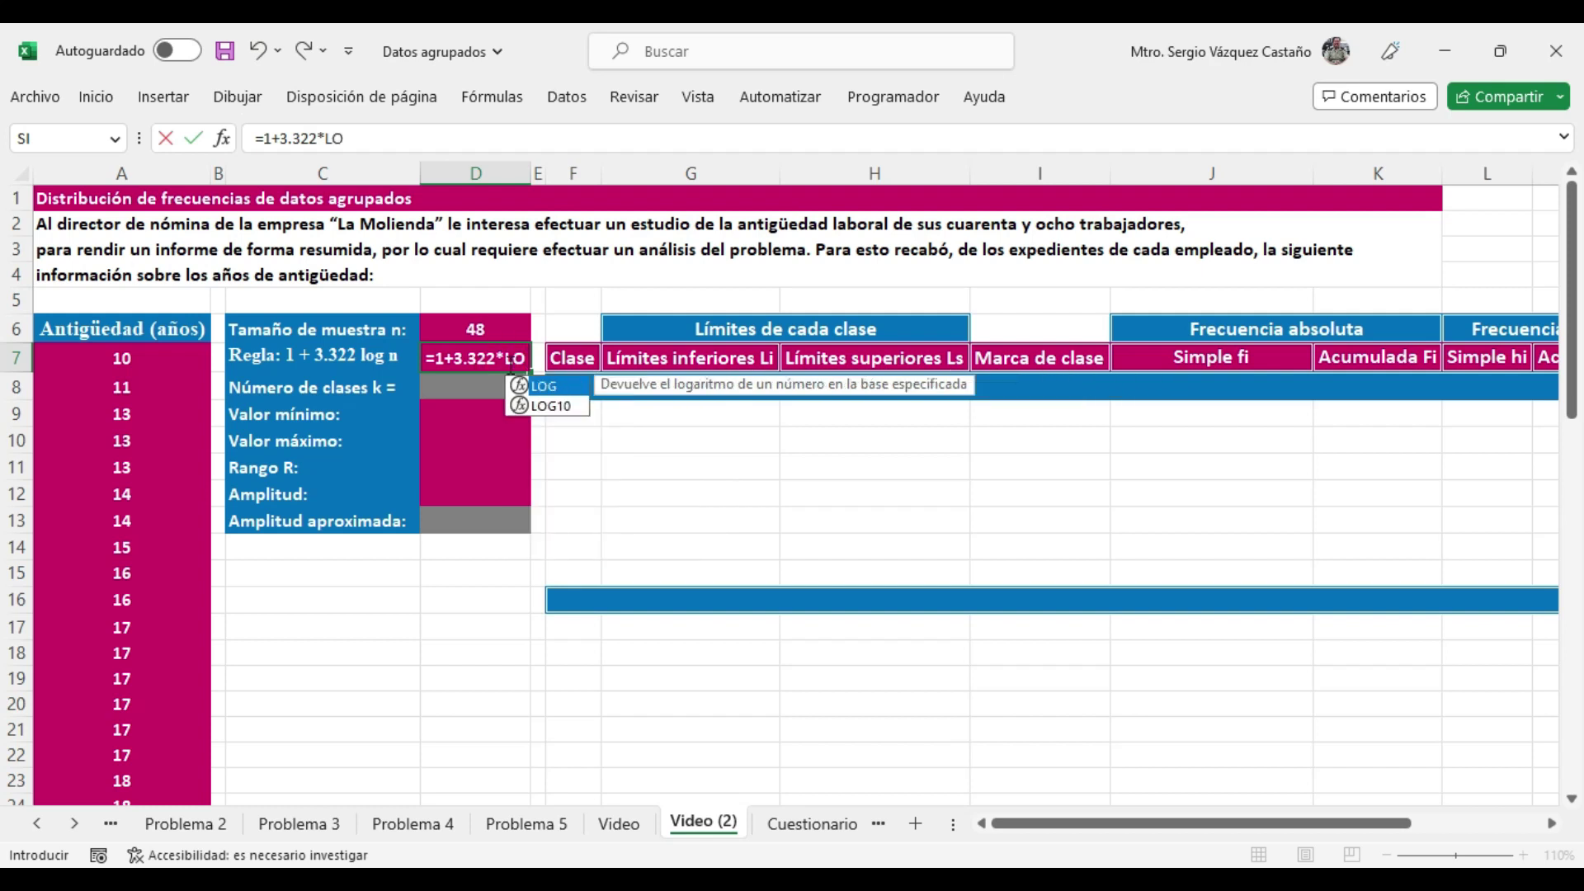
{"action": "left_click", "coordinate": [557, 403]}
{"action": "double_click", "coordinate": [556, 403]}
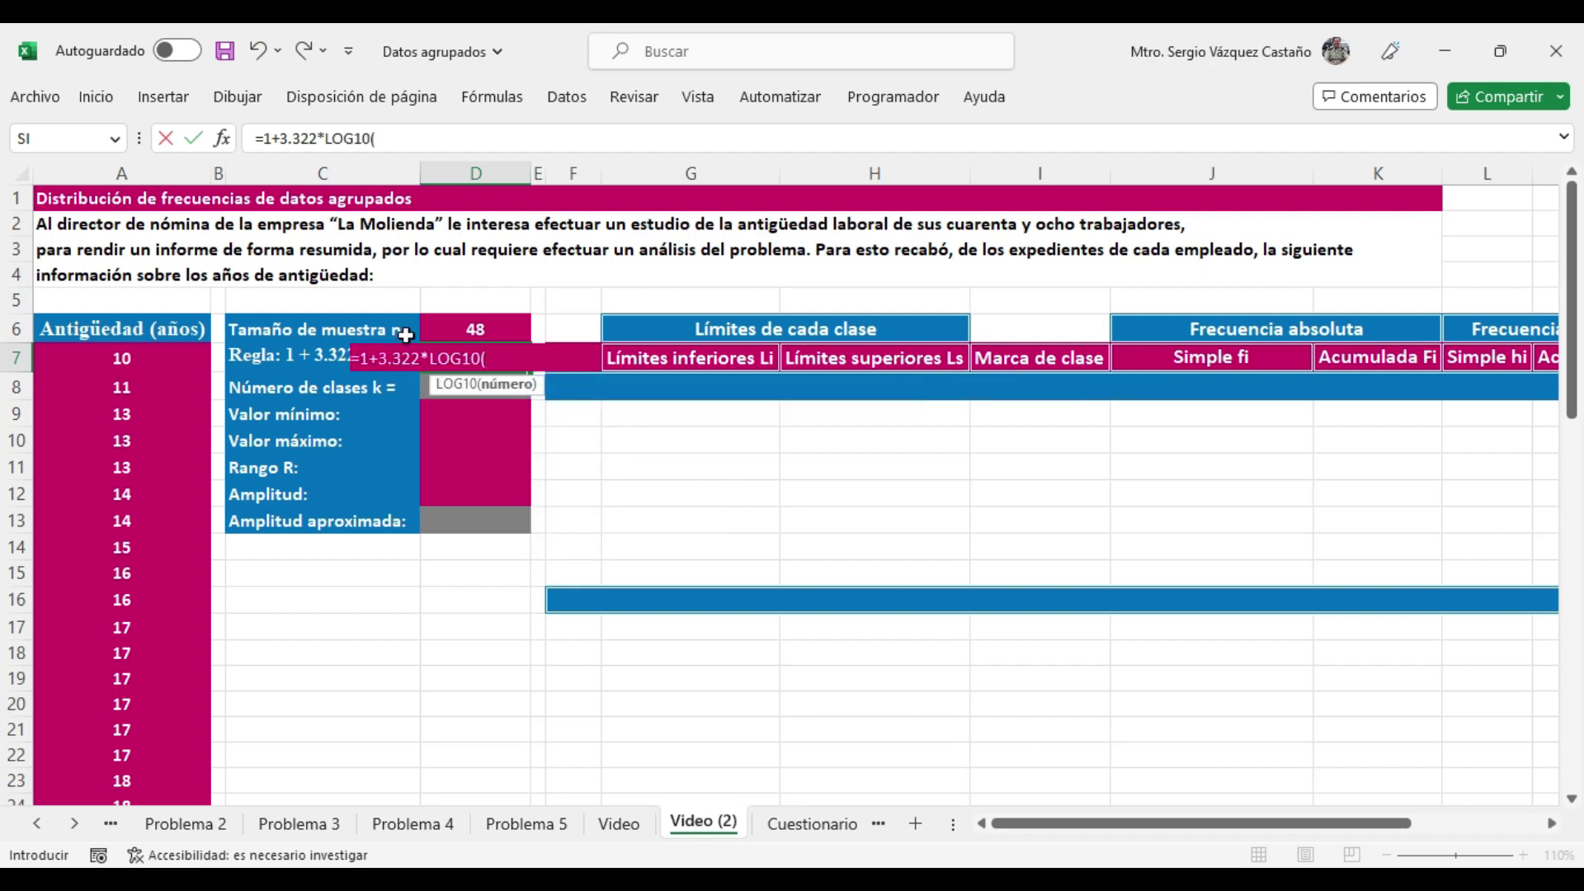
{"action": "left_click", "coordinate": [459, 326]}
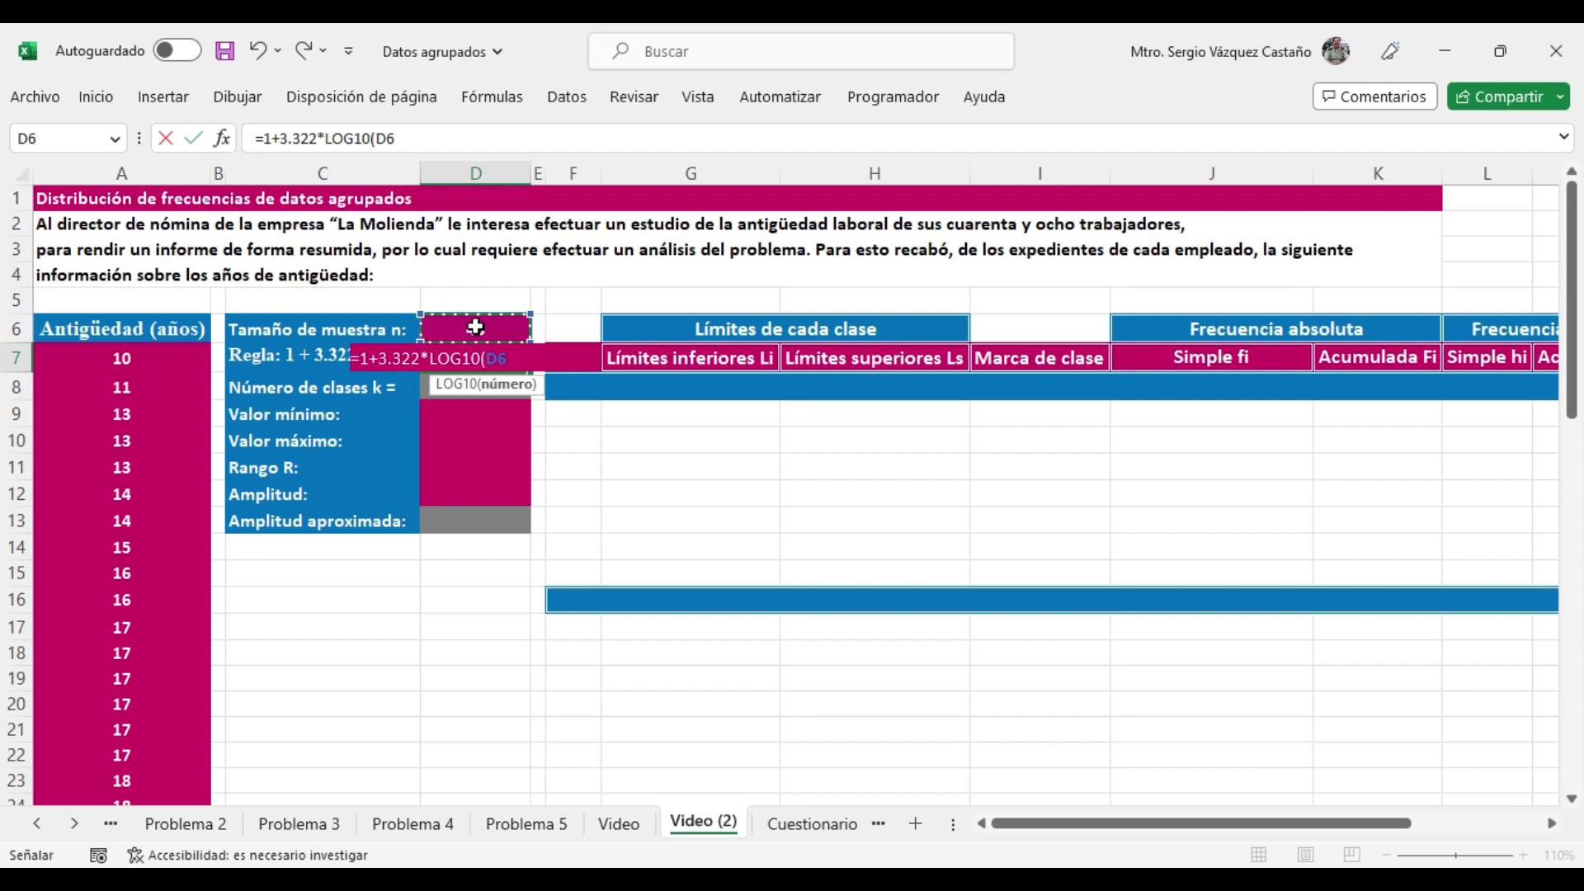
{"action": "type", "text": ")"}
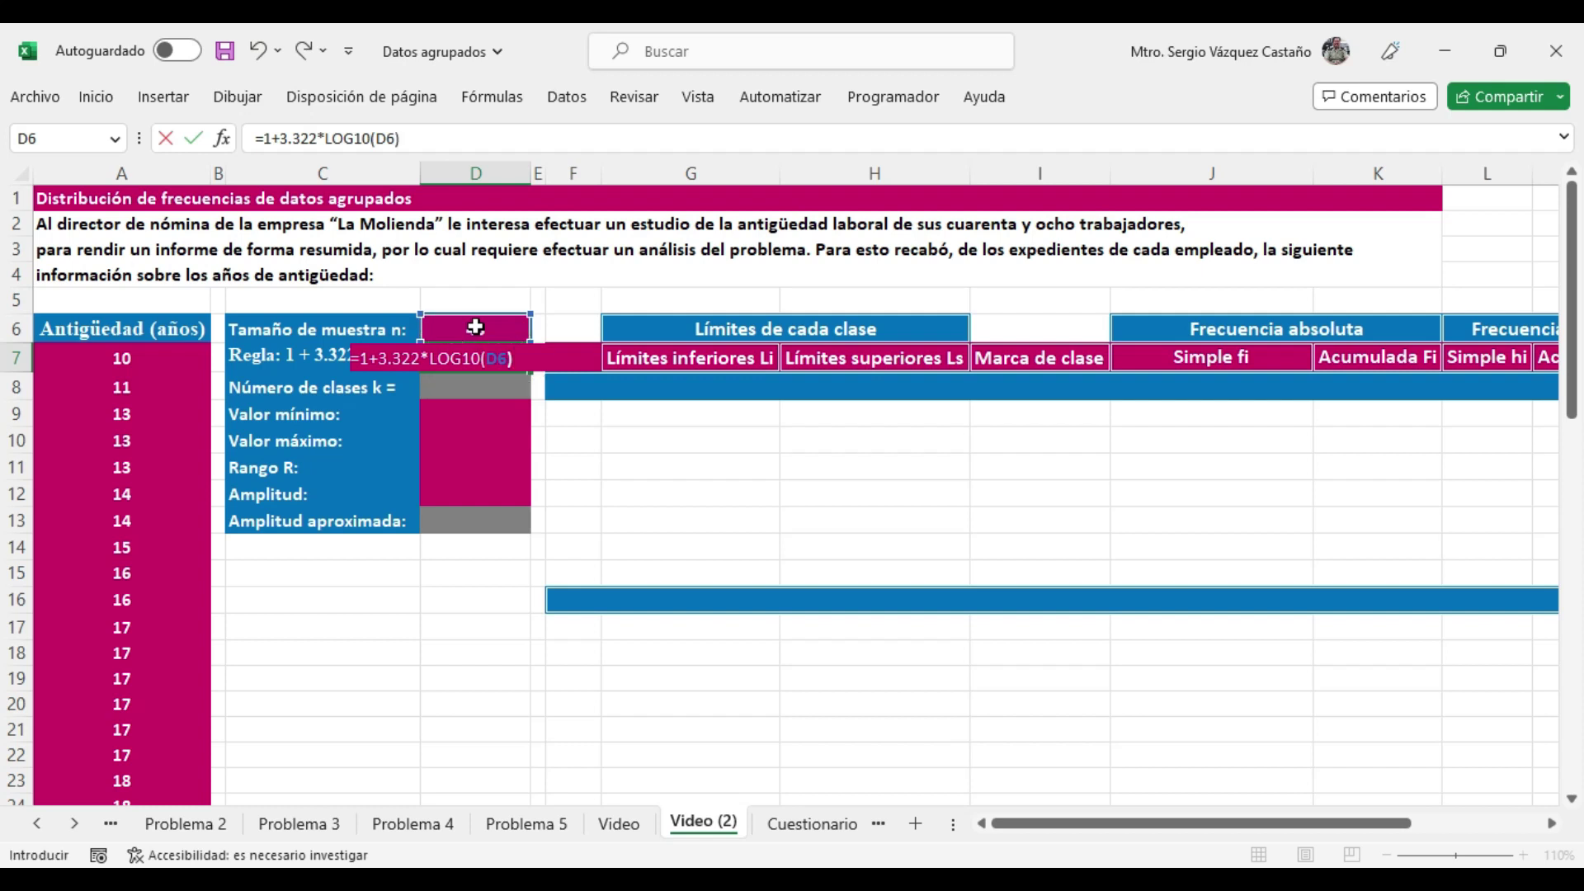
{"action": "key", "text": "Return"}
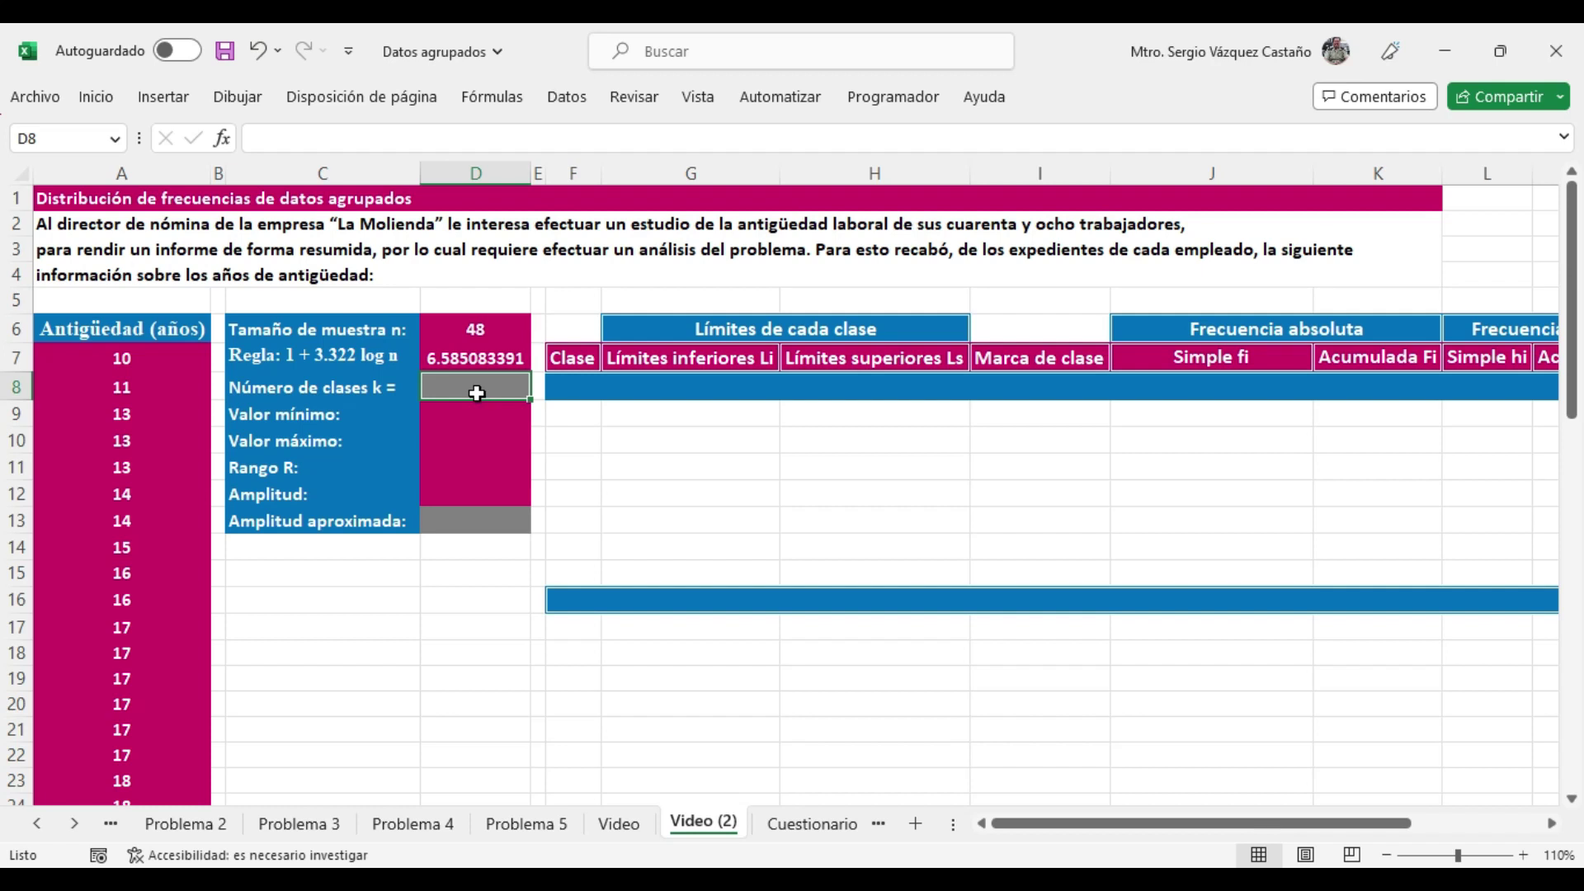
{"action": "type", "text": "7"}
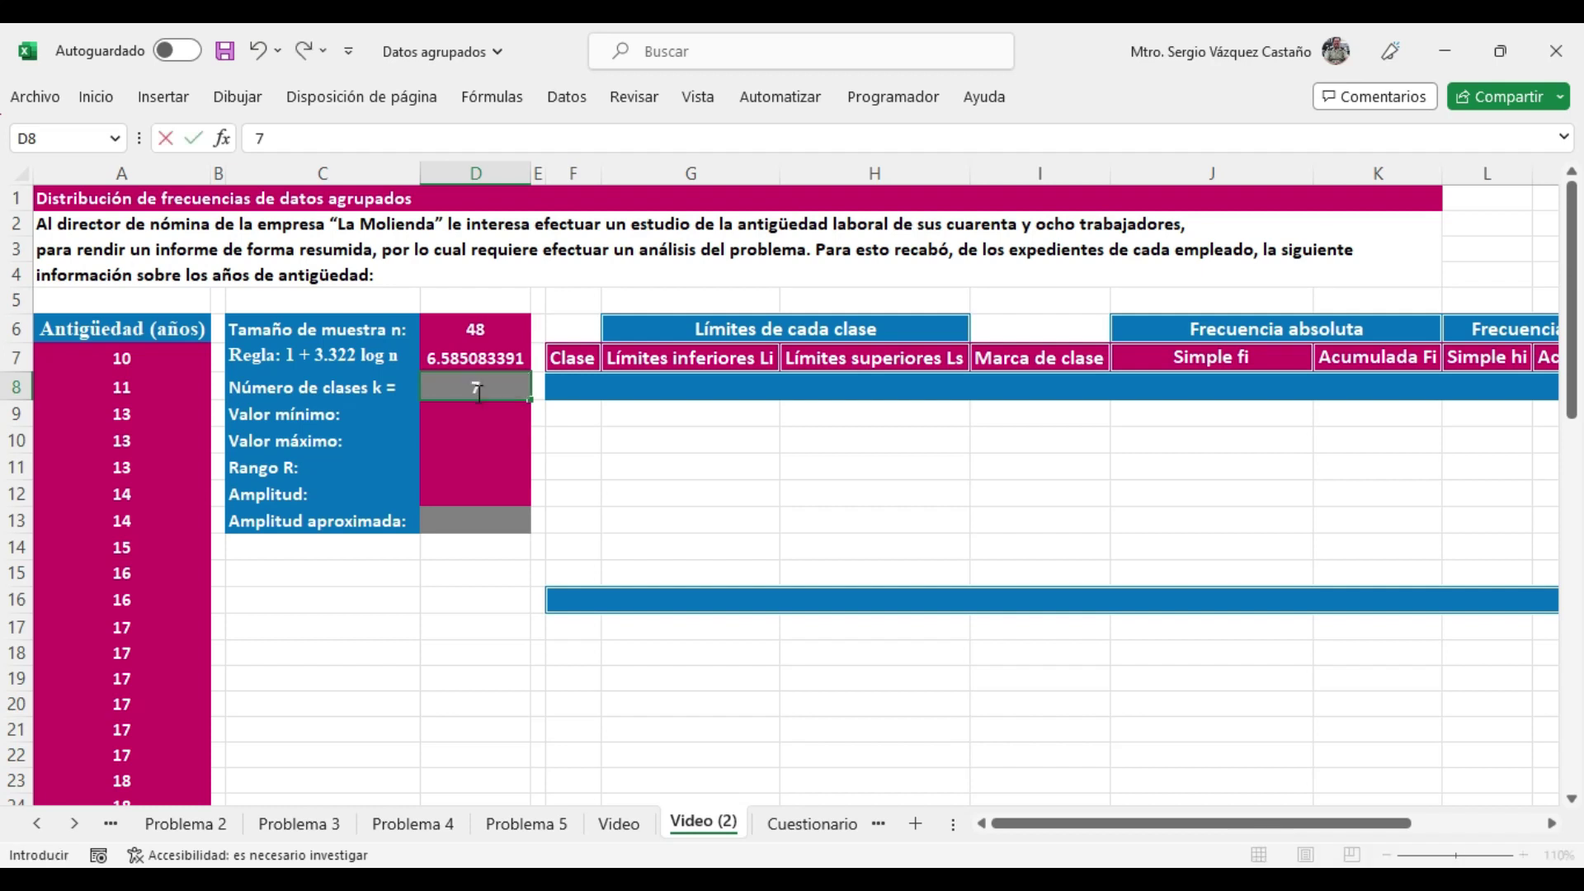
{"action": "key", "text": "Return"}
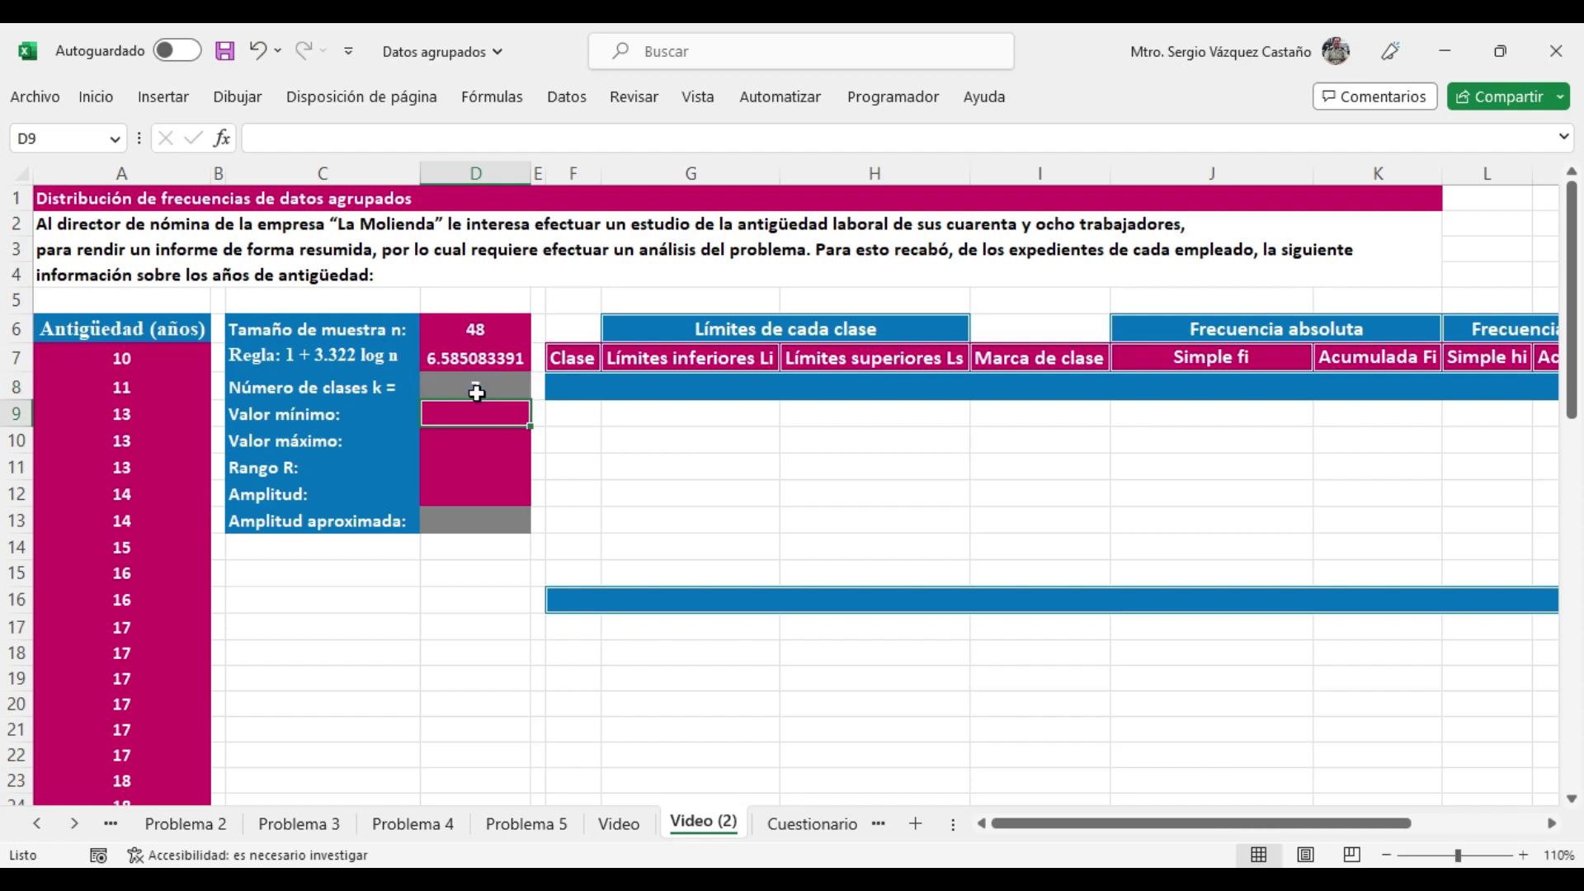
- Calculate the minimum value in D9 by applying the MIN function to the Antigüedad data in column A
{"action": "type", "text": "=MI"}
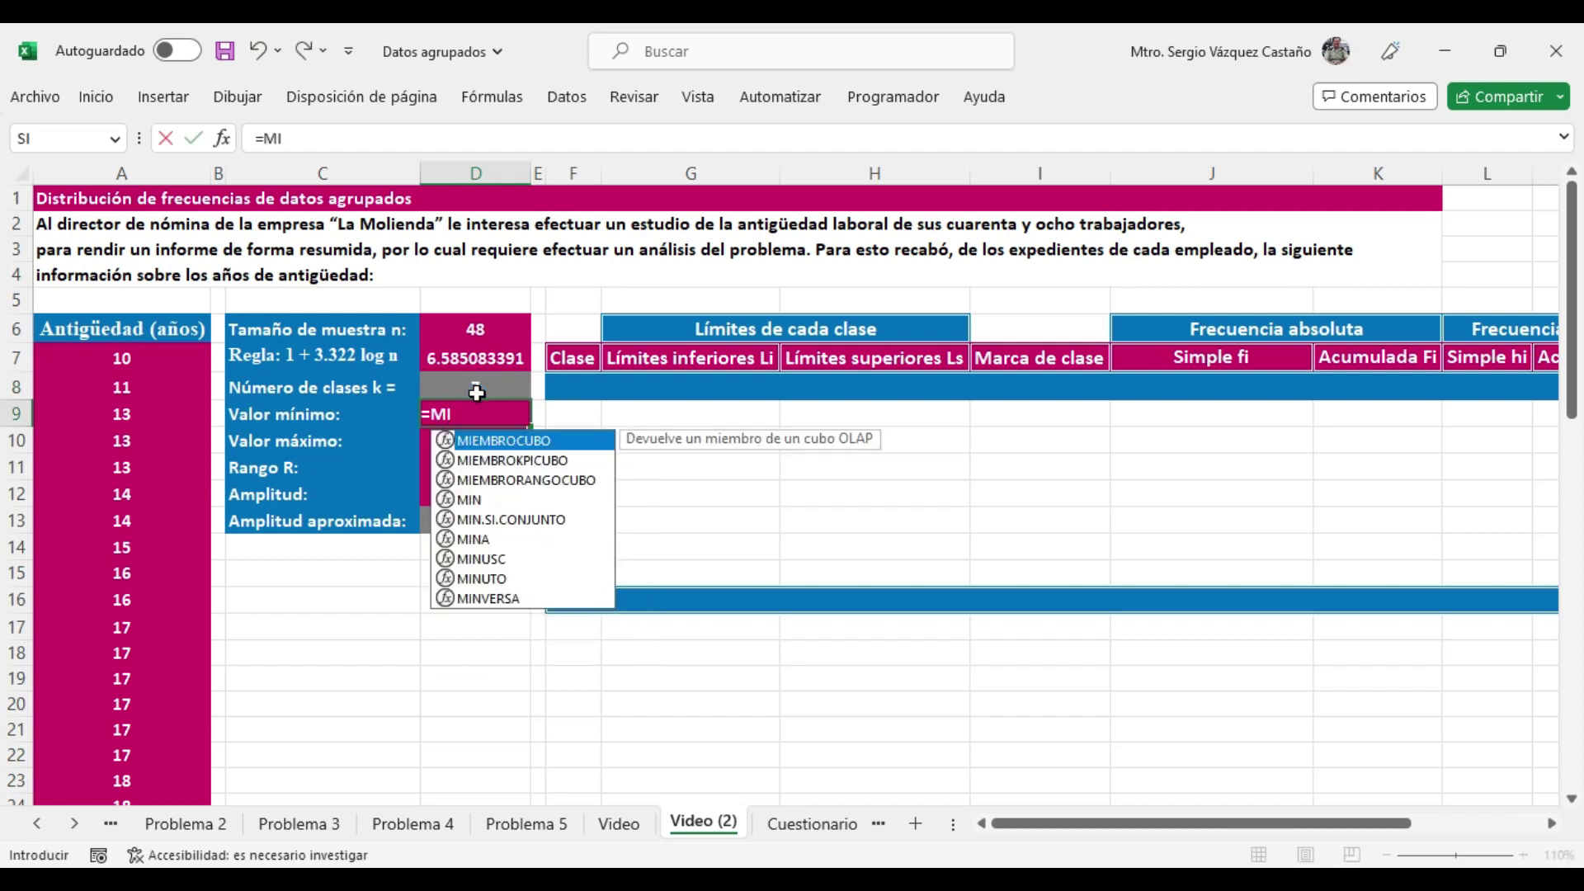
{"action": "type", "text": "N"}
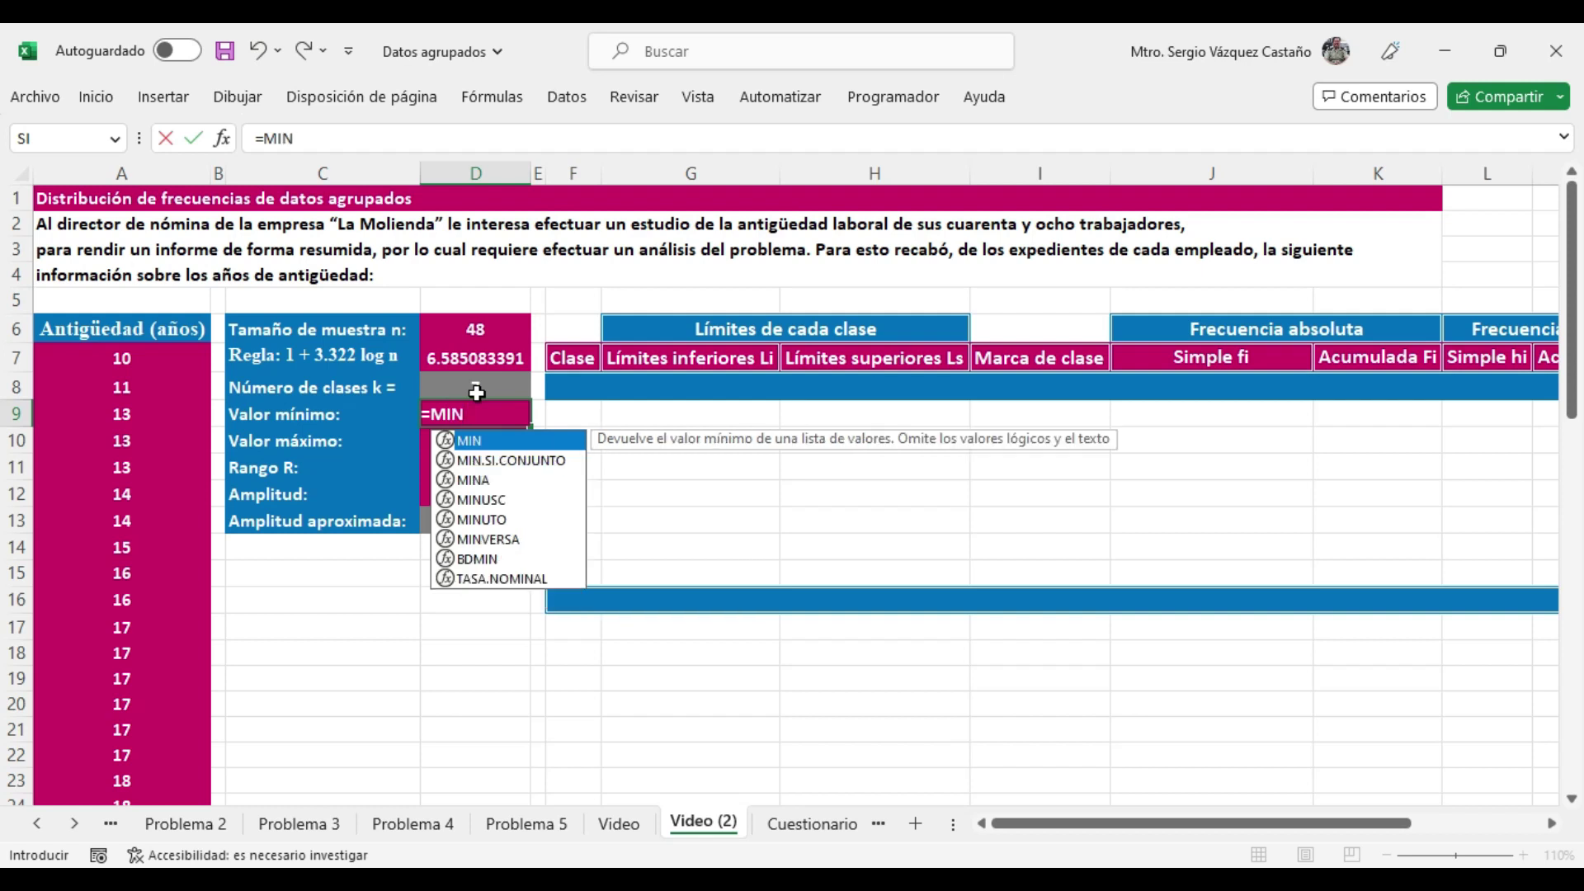
{"action": "double_click", "coordinate": [488, 441]}
{"action": "left_click", "coordinate": [132, 359]}
{"action": "left_click_drag", "start_coordinate": [136, 359], "coordinate": [132, 800]}
{"action": "key", "text": "Return"}
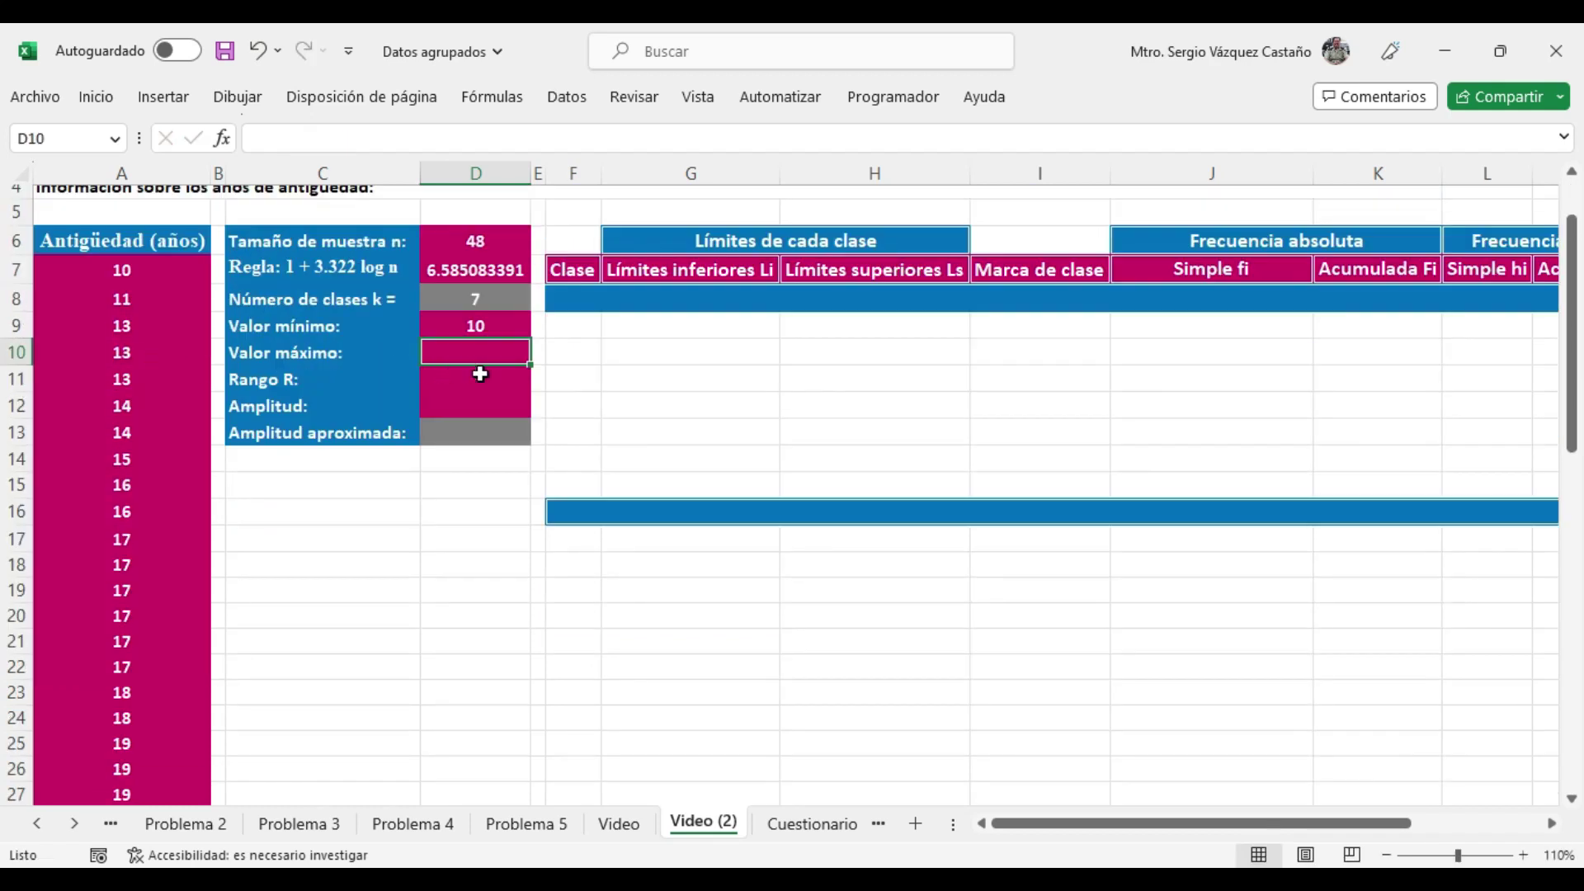
- Calculate the maximum value in D10 by applying the MAX function to the Antigüedad data from A7 down
{"action": "type", "text": "="}
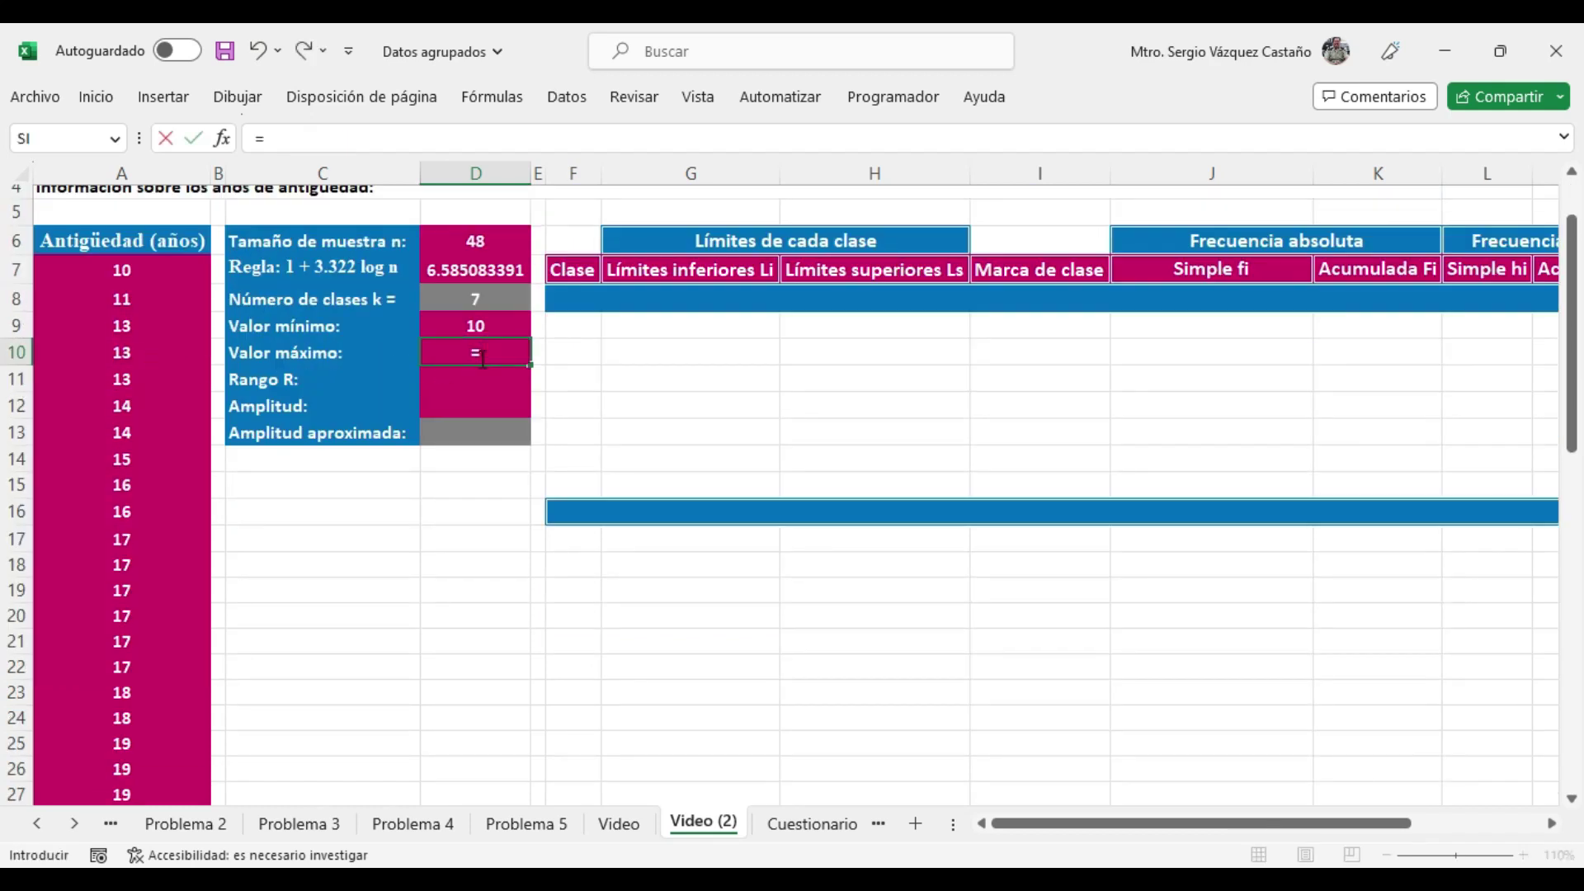
{"action": "type", "text": "MA"}
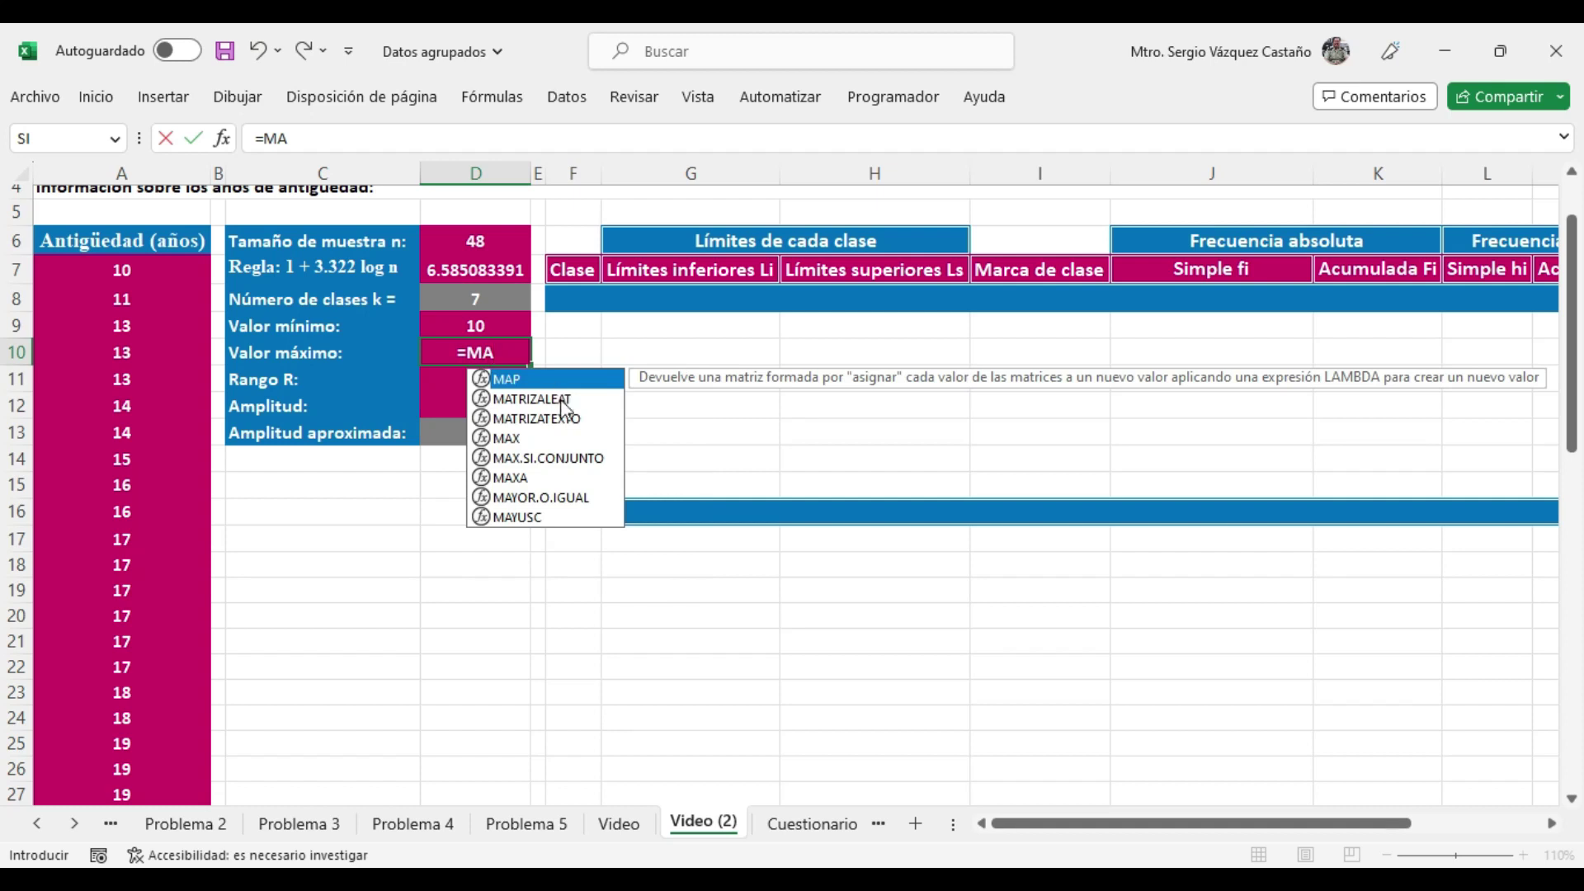
{"action": "type", "text": "X("}
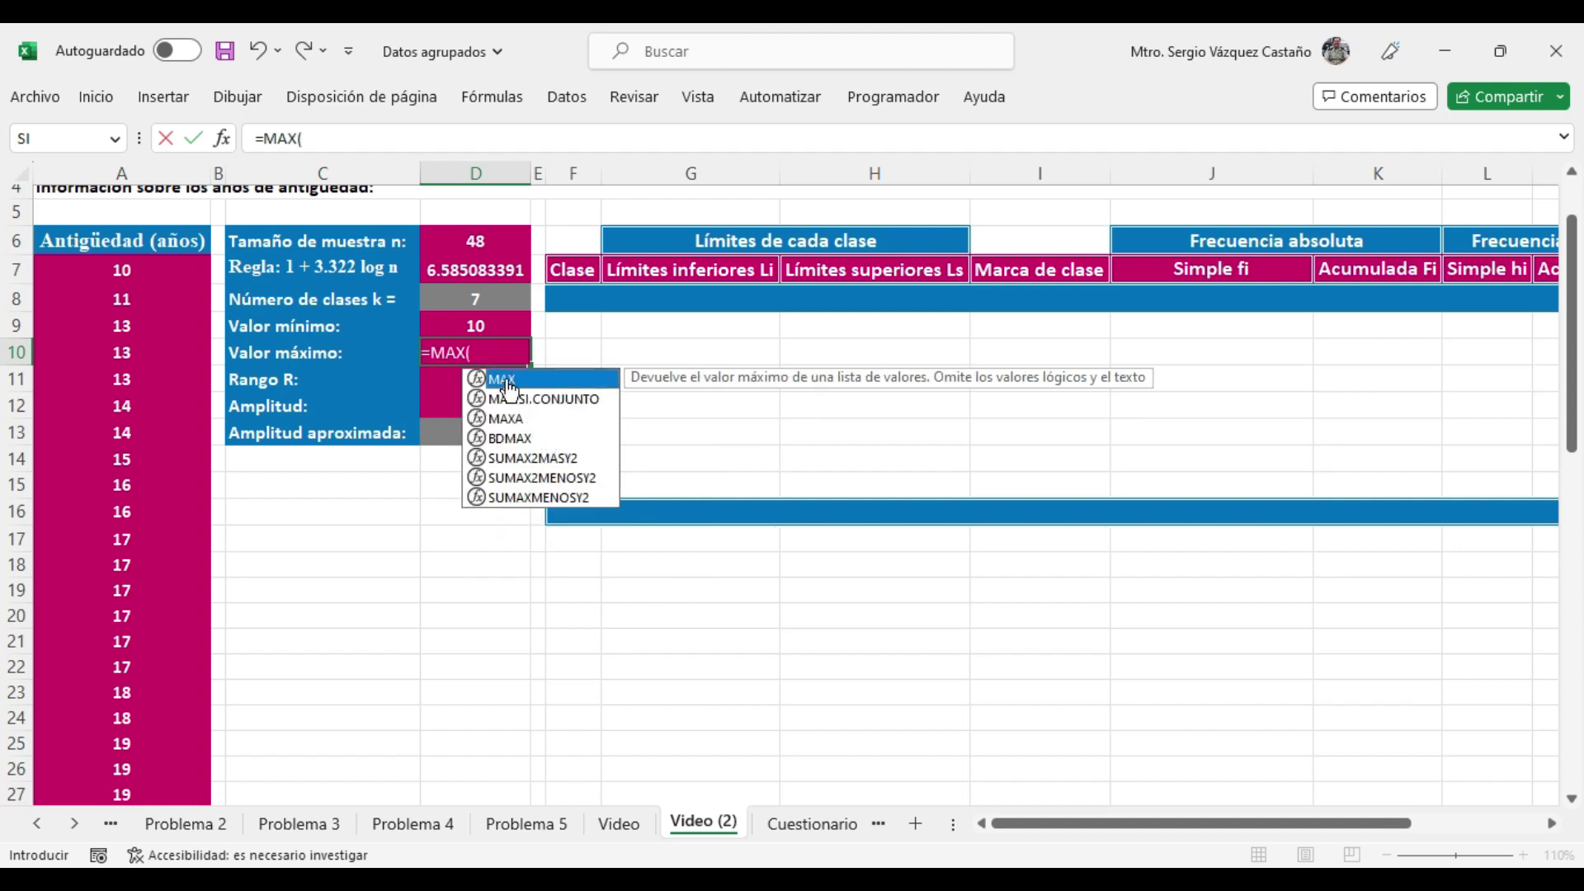
{"action": "left_click", "coordinate": [146, 263]}
{"action": "key", "text": "shift+Down"}
{"action": "key", "text": "shift+Down"}
{"action": "key", "text": "shift+Down"}
{"action": "key", "text": "shift+Down"}
{"action": "key", "text": "shift+Down"}
{"action": "key", "text": "shift+Down"}
{"action": "key", "text": "shift+Down"}
{"action": "key", "text": "shift+Down"}
{"action": "key", "text": "shift+Down"}
{"action": "key", "text": "shift+Down"}
{"action": "key", "text": "shift+Down"}
{"action": "key", "text": "shift+Down"}
{"action": "key", "text": "shift+Down"}
{"action": "key", "text": "shift+Down"}
{"action": "key", "text": "shift+Down"}
{"action": "key", "text": "shift+Down"}
{"action": "key", "text": "shift+Down"}
{"action": "key", "text": "shift+Down"}
{"action": "key", "text": "shift+Down"}
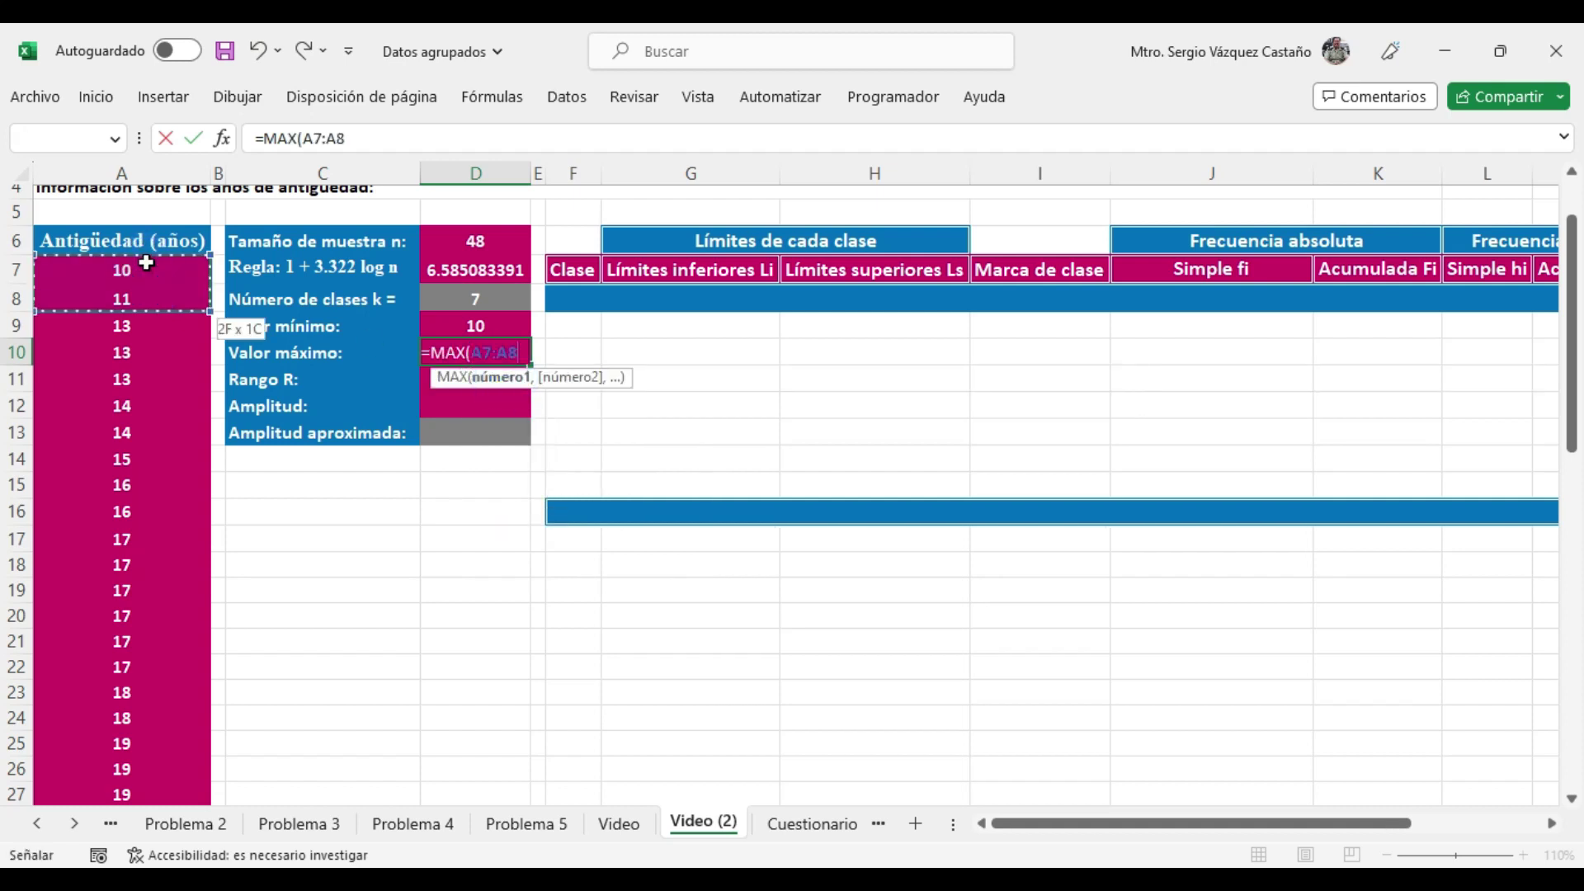
{"action": "key", "text": "shift+Down"}
{"action": "key", "text": "shift+Down"}
{"action": "key", "text": "shift+Down"}
{"action": "key", "text": "shift+Down"}
{"action": "key", "text": "shift+Down"}
{"action": "key", "text": "shift+Down"}
{"action": "key", "text": "shift+Down"}
{"action": "key", "text": "shift+Down"}
{"action": "key", "text": "shift+Down"}
{"action": "key", "text": "shift+Down"}
{"action": "key", "text": "shift+Down"}
{"action": "key", "text": "shift+Down"}
{"action": "key", "text": "shift+Down"}
{"action": "key", "text": "shift+Down"}
{"action": "key", "text": "shift+Down"}
{"action": "key", "text": "shift+Down"}
{"action": "key", "text": "shift+Down"}
{"action": "key", "text": "shift+Down"}
{"action": "key", "text": "shift+Down"}
{"action": "key", "text": "shift+Down"}
{"action": "key", "text": "Return"}
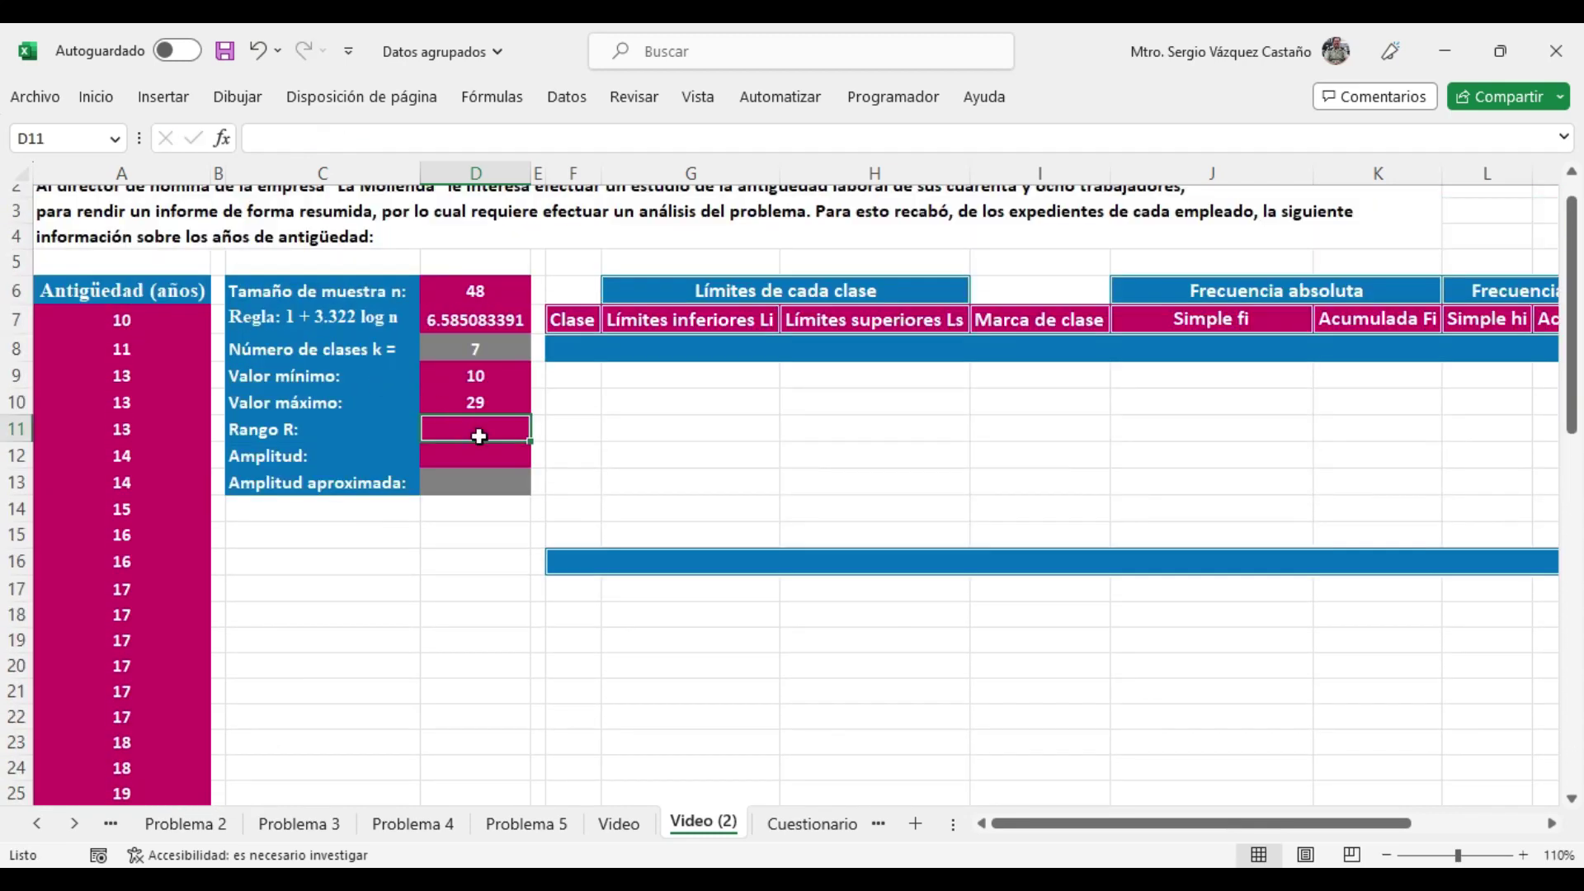
- Calculate the range R in D11 as maximum minus minimum with =D10-D9
{"action": "type", "text": "="}
{"action": "left_click", "coordinate": [496, 401]}
{"action": "type", "text": "-"}
{"action": "left_click", "coordinate": [504, 376]}
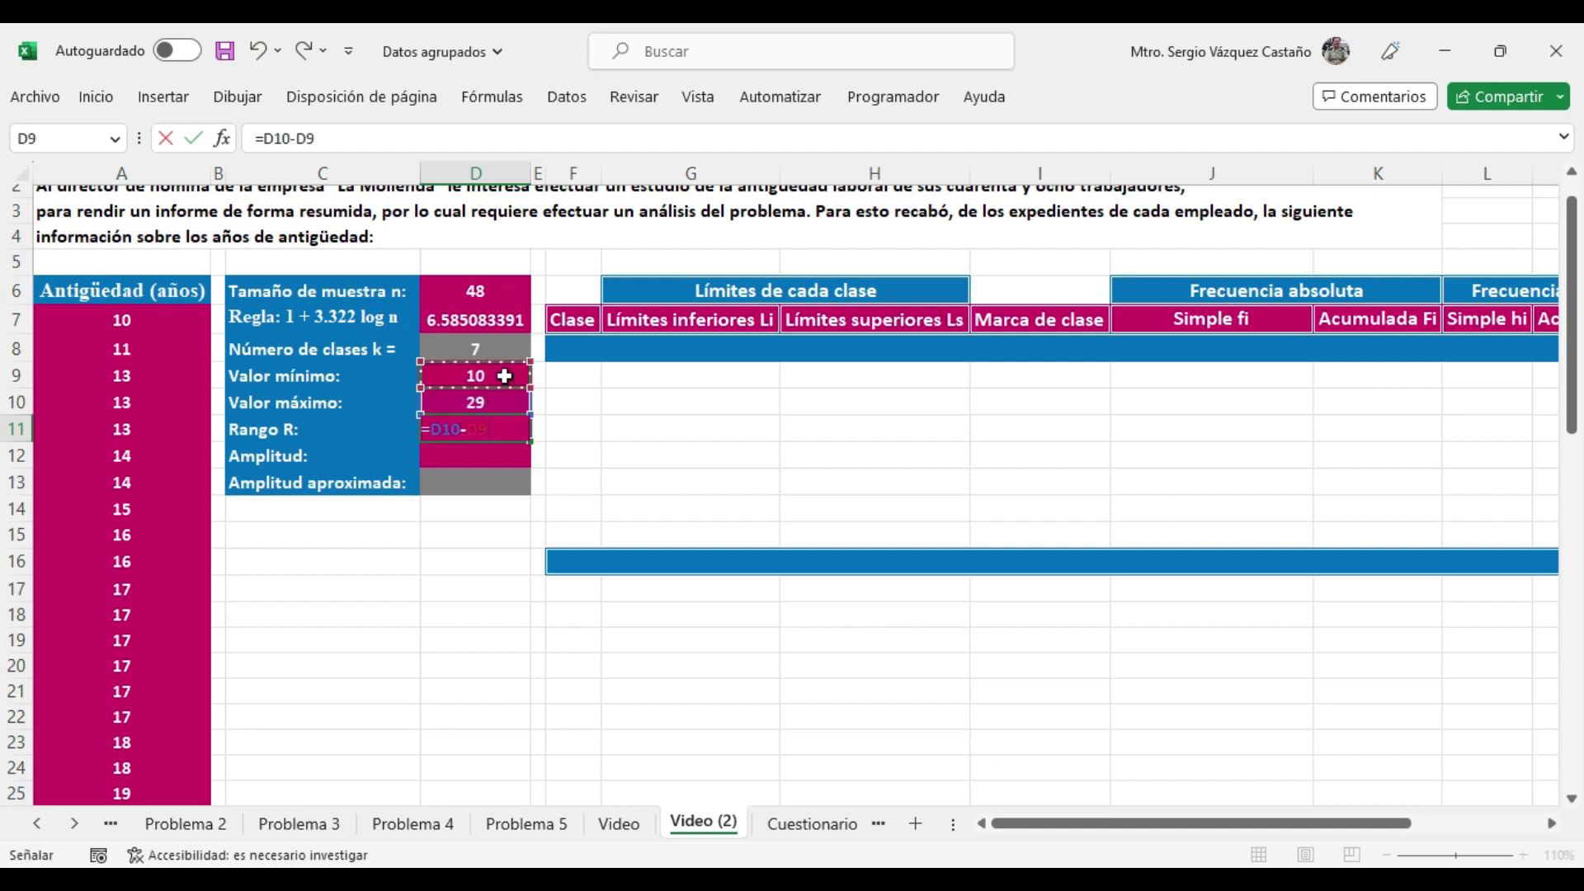
{"action": "key", "text": "Return"}
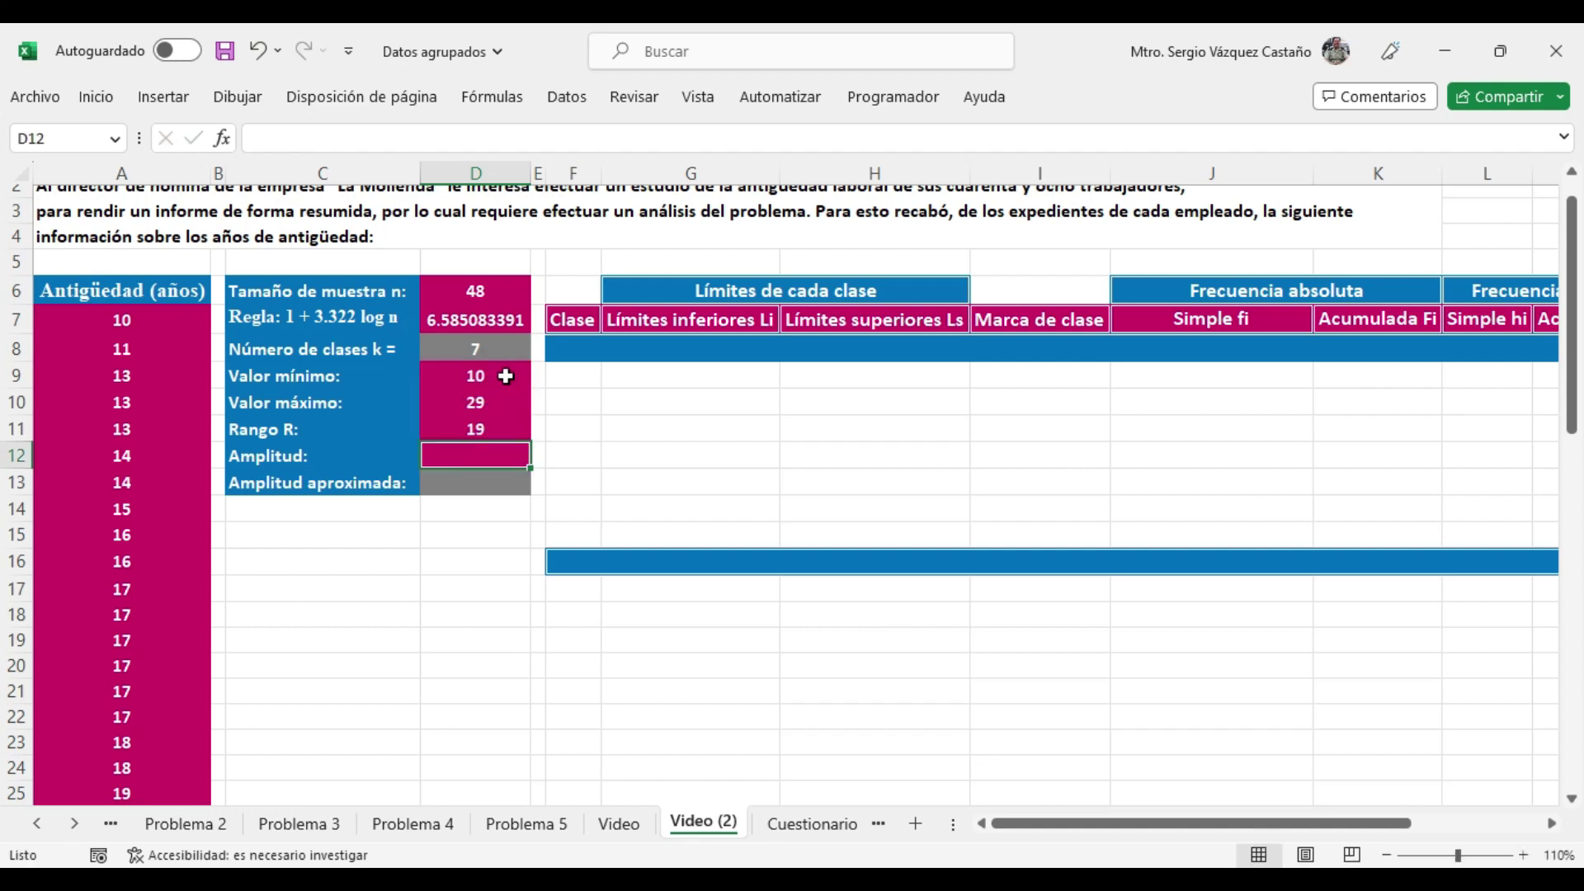
- Calculate the class width in D12 with =D11/D8 and enter 3 as the approximate width in D13
{"action": "type", "text": "="}
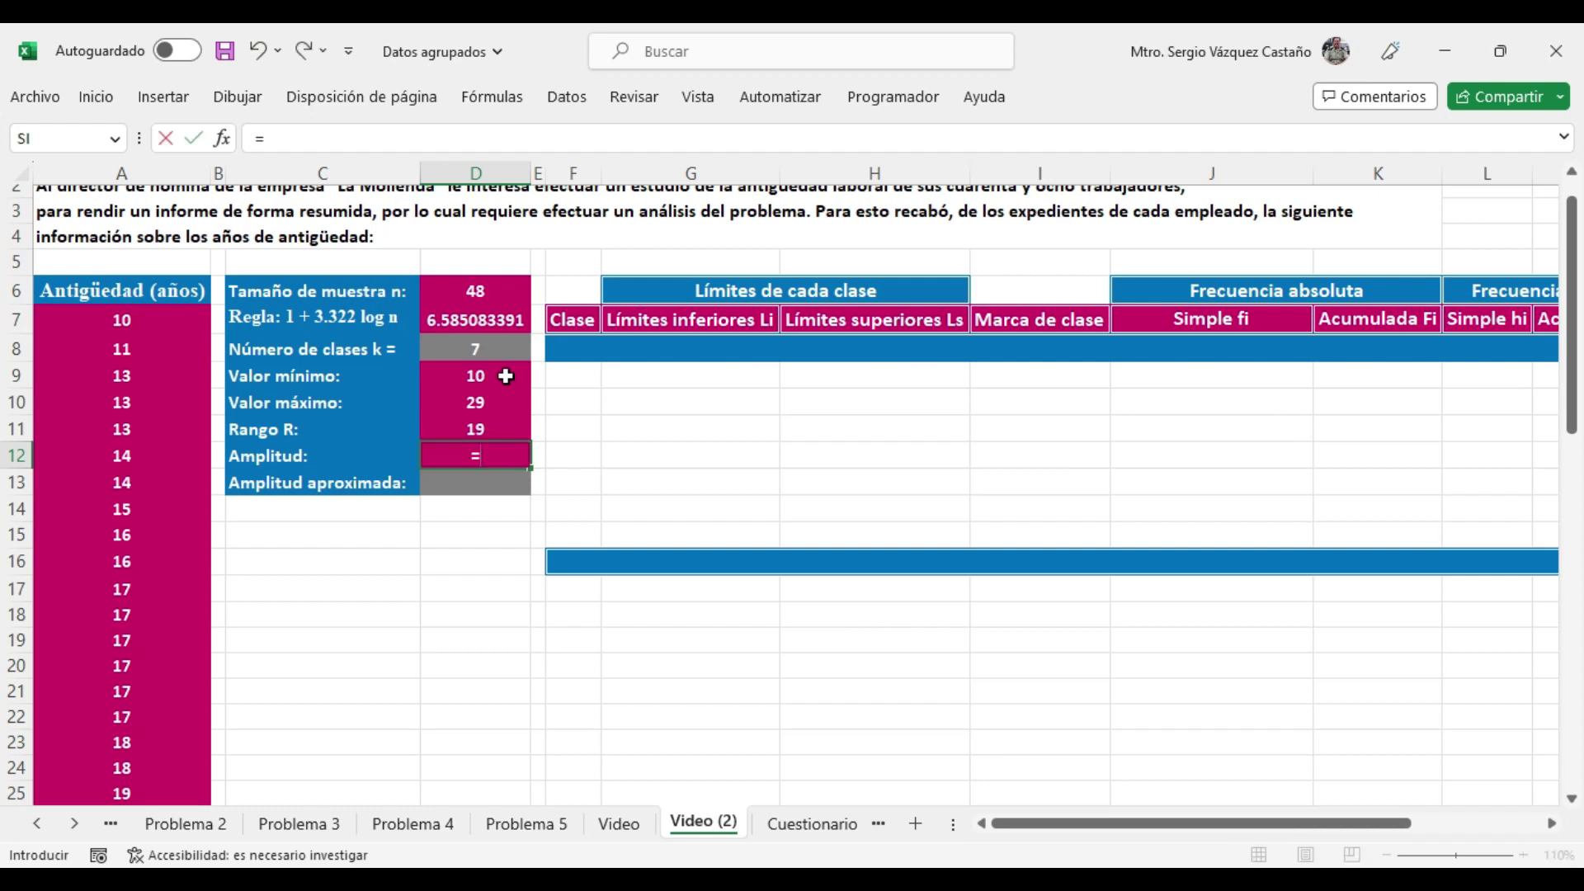
{"action": "left_click", "coordinate": [492, 424]}
{"action": "type", "text": "/"}
{"action": "left_click", "coordinate": [505, 349]}
{"action": "key", "text": "Return"}
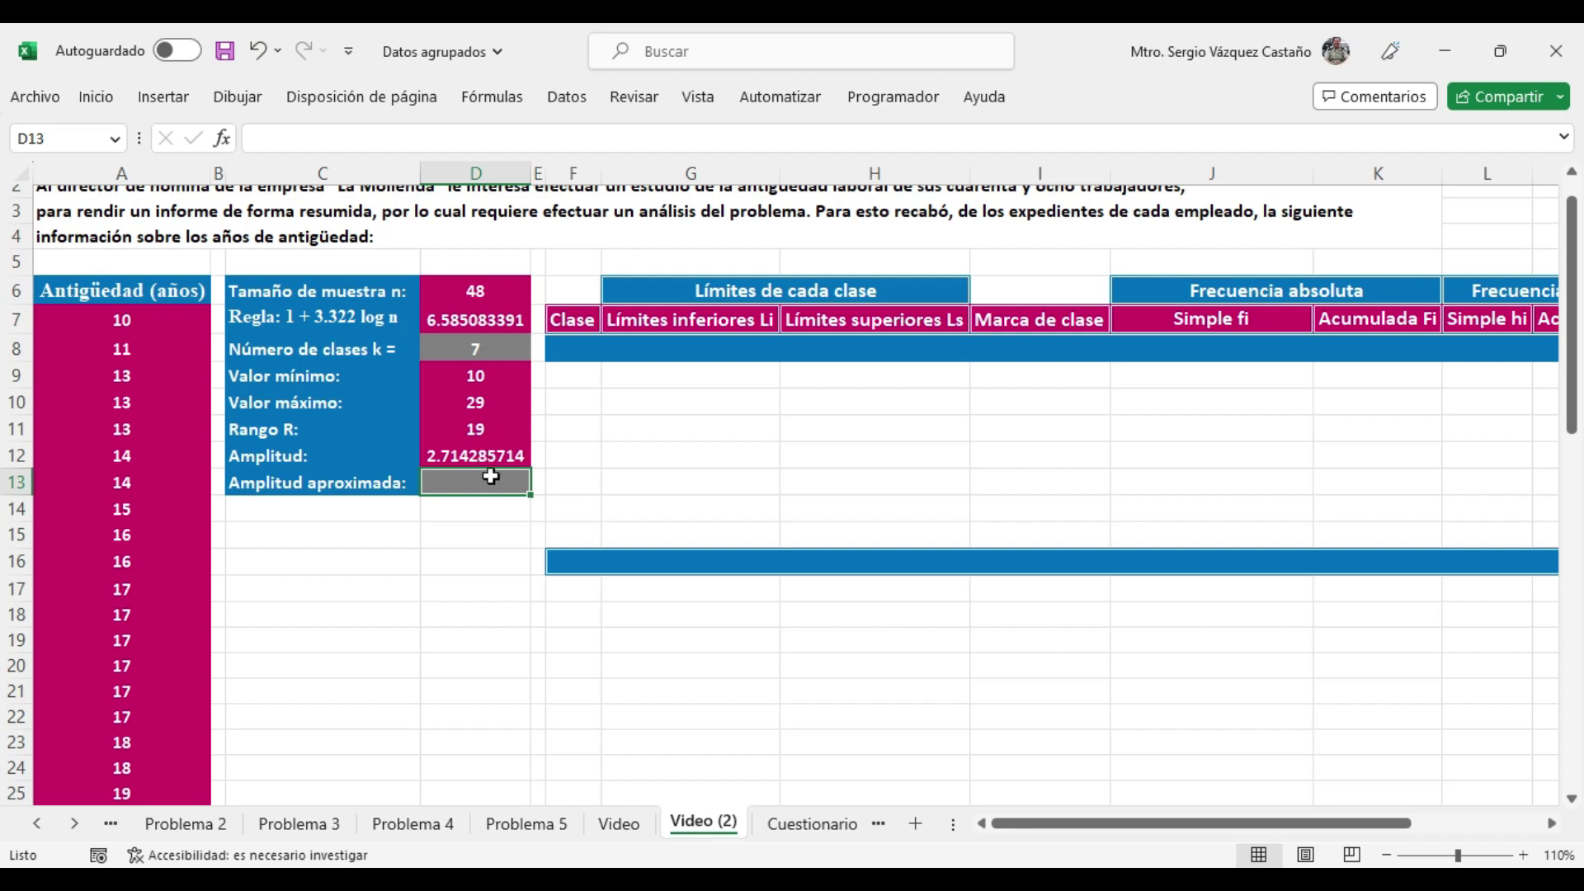
{"action": "type", "text": "3"}
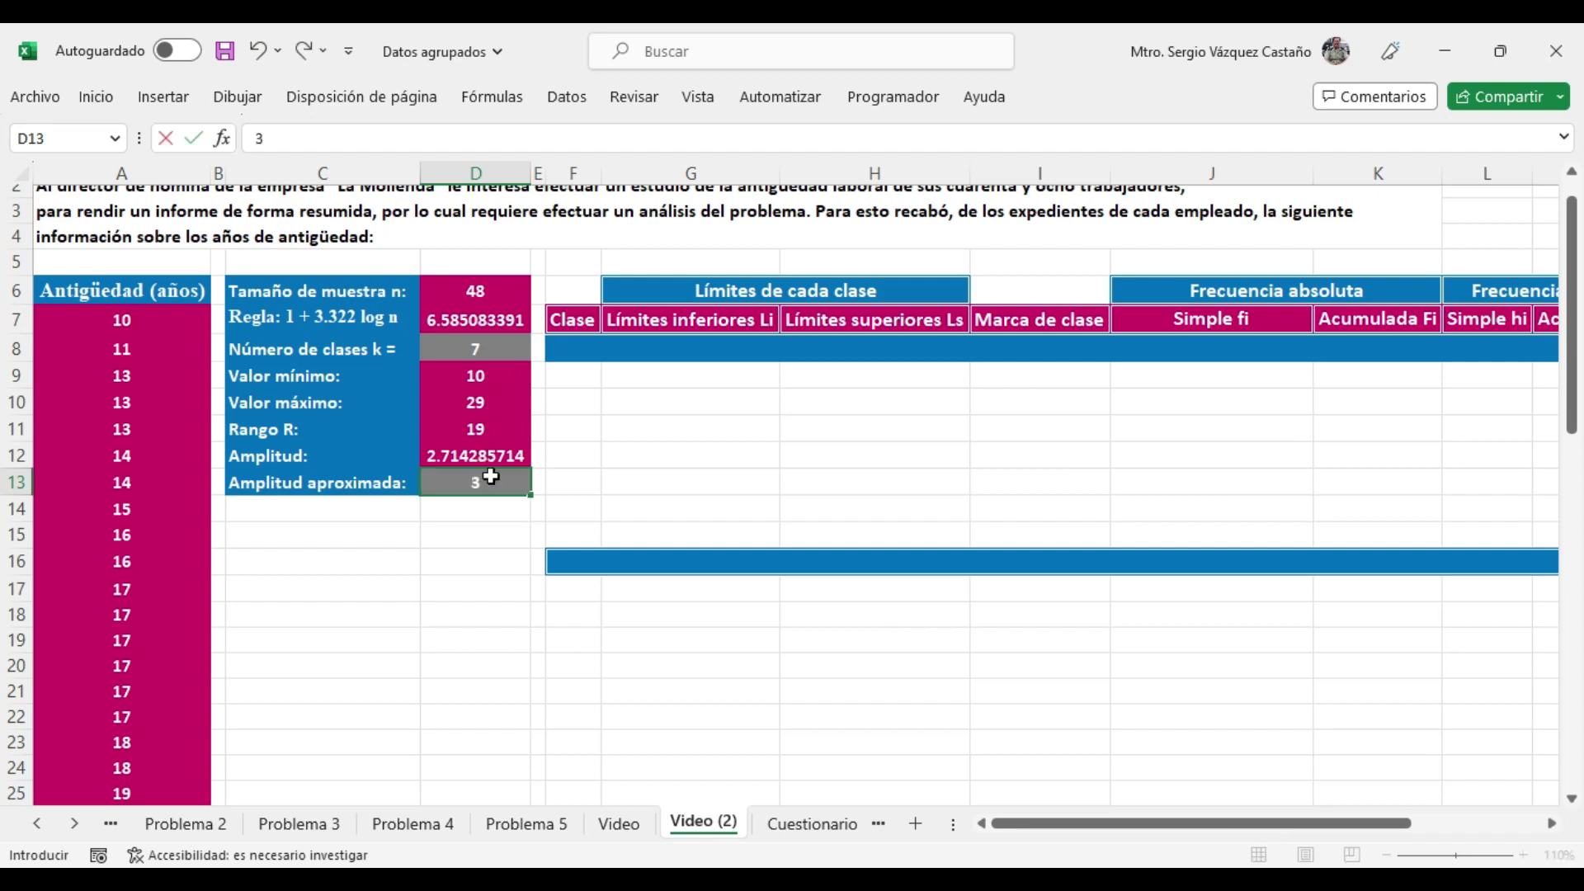
{"action": "key", "text": "Return"}
- Number the seven classes in the Clase column from F9 down with =SECUENCIA(7,1,1,1)
{"action": "left_click", "coordinate": [577, 381]}
{"action": "type", "text": "="}
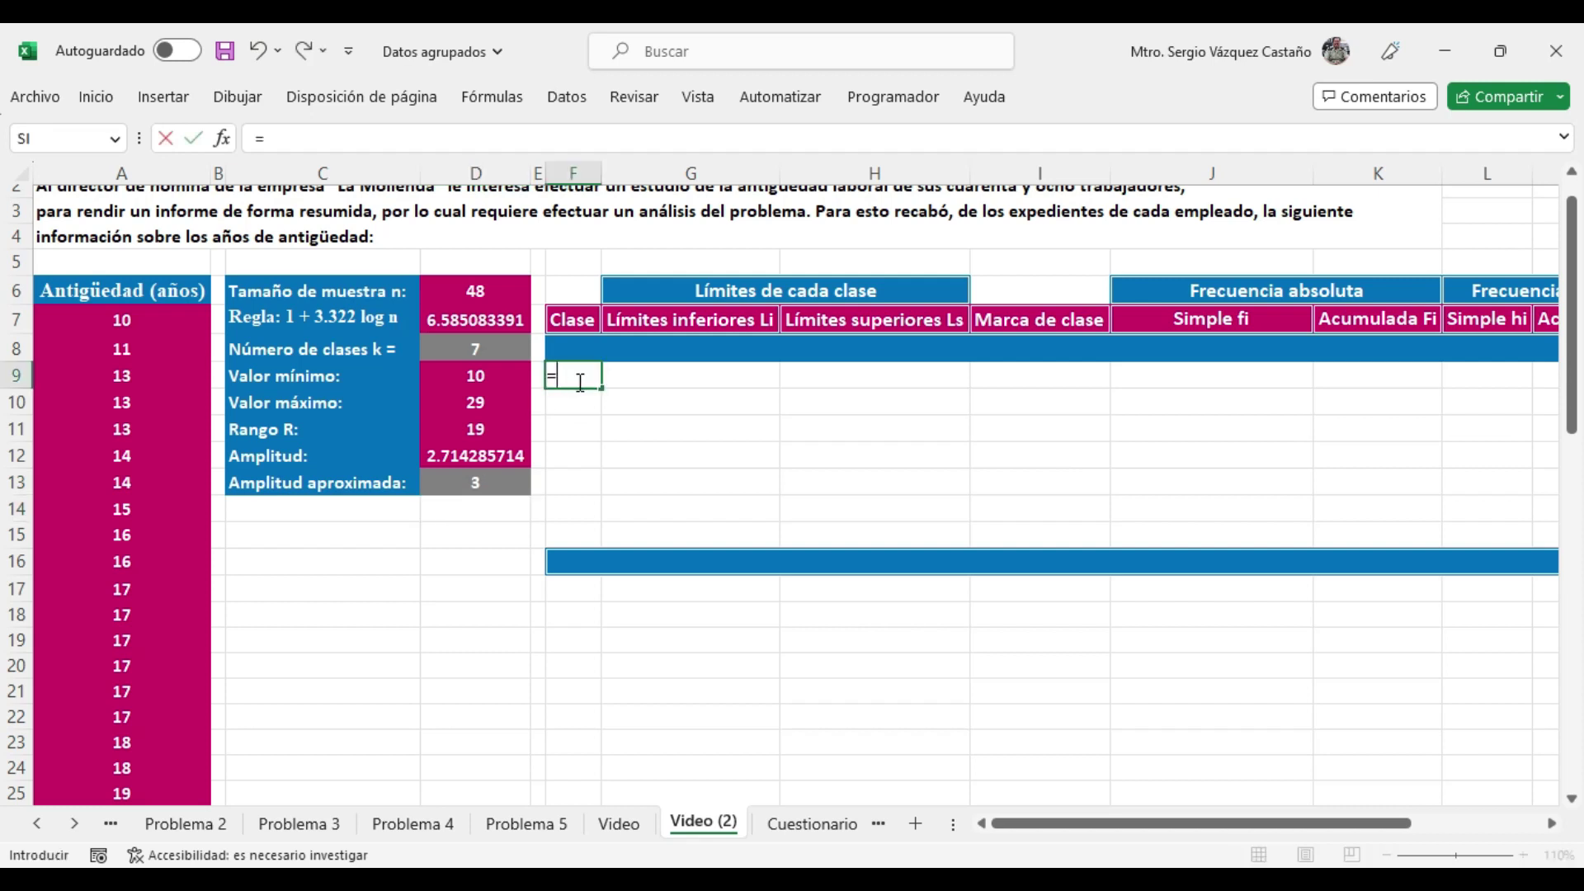
{"action": "type", "text": "SE"}
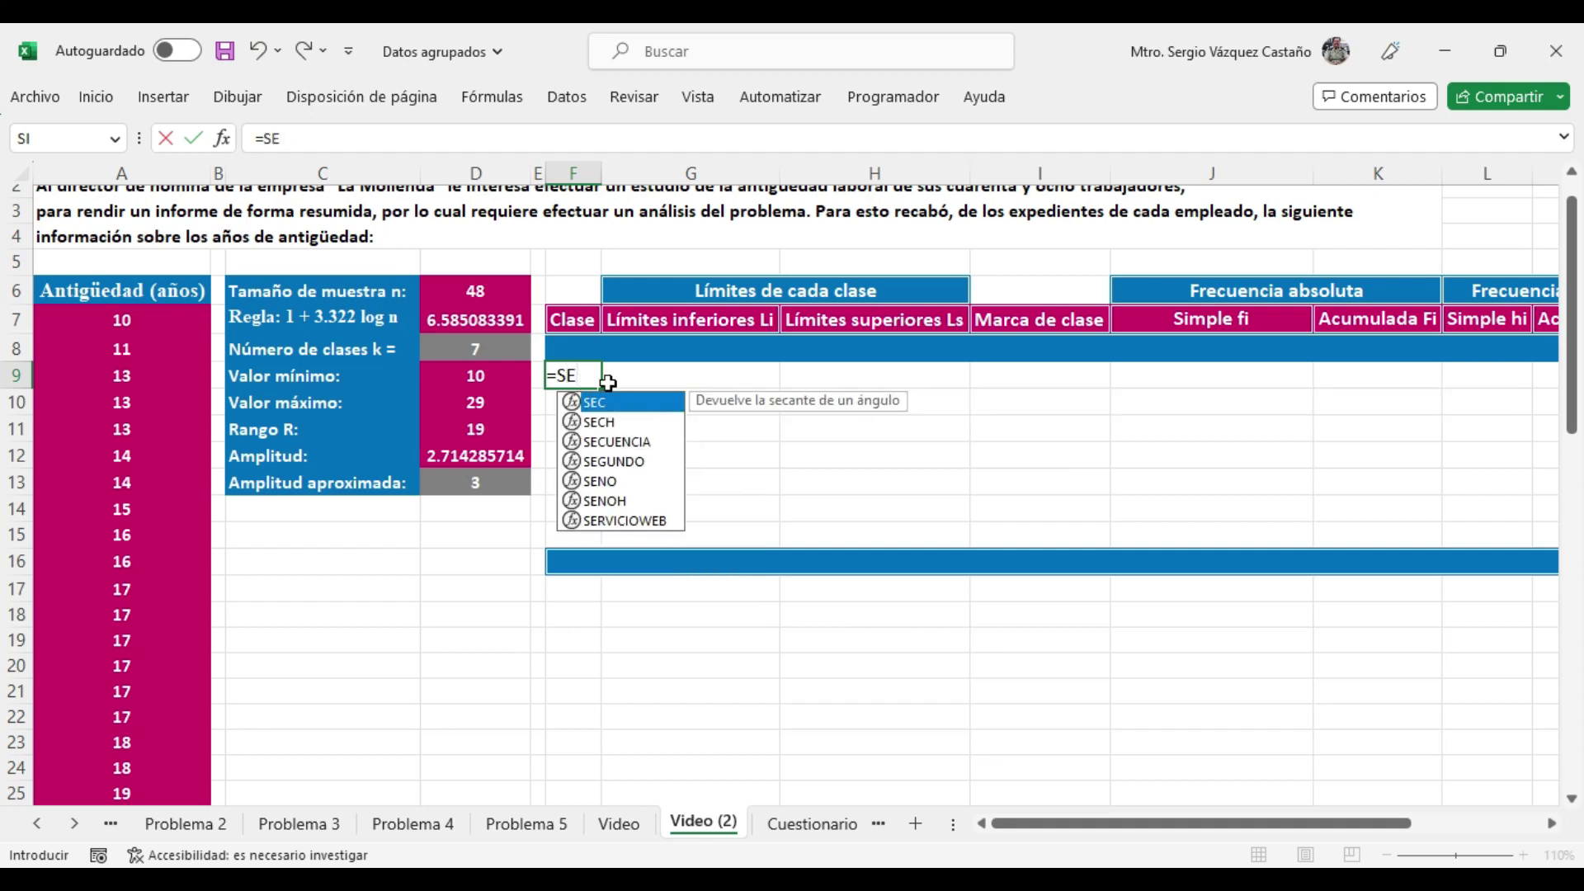
{"action": "double_click", "coordinate": [631, 441]}
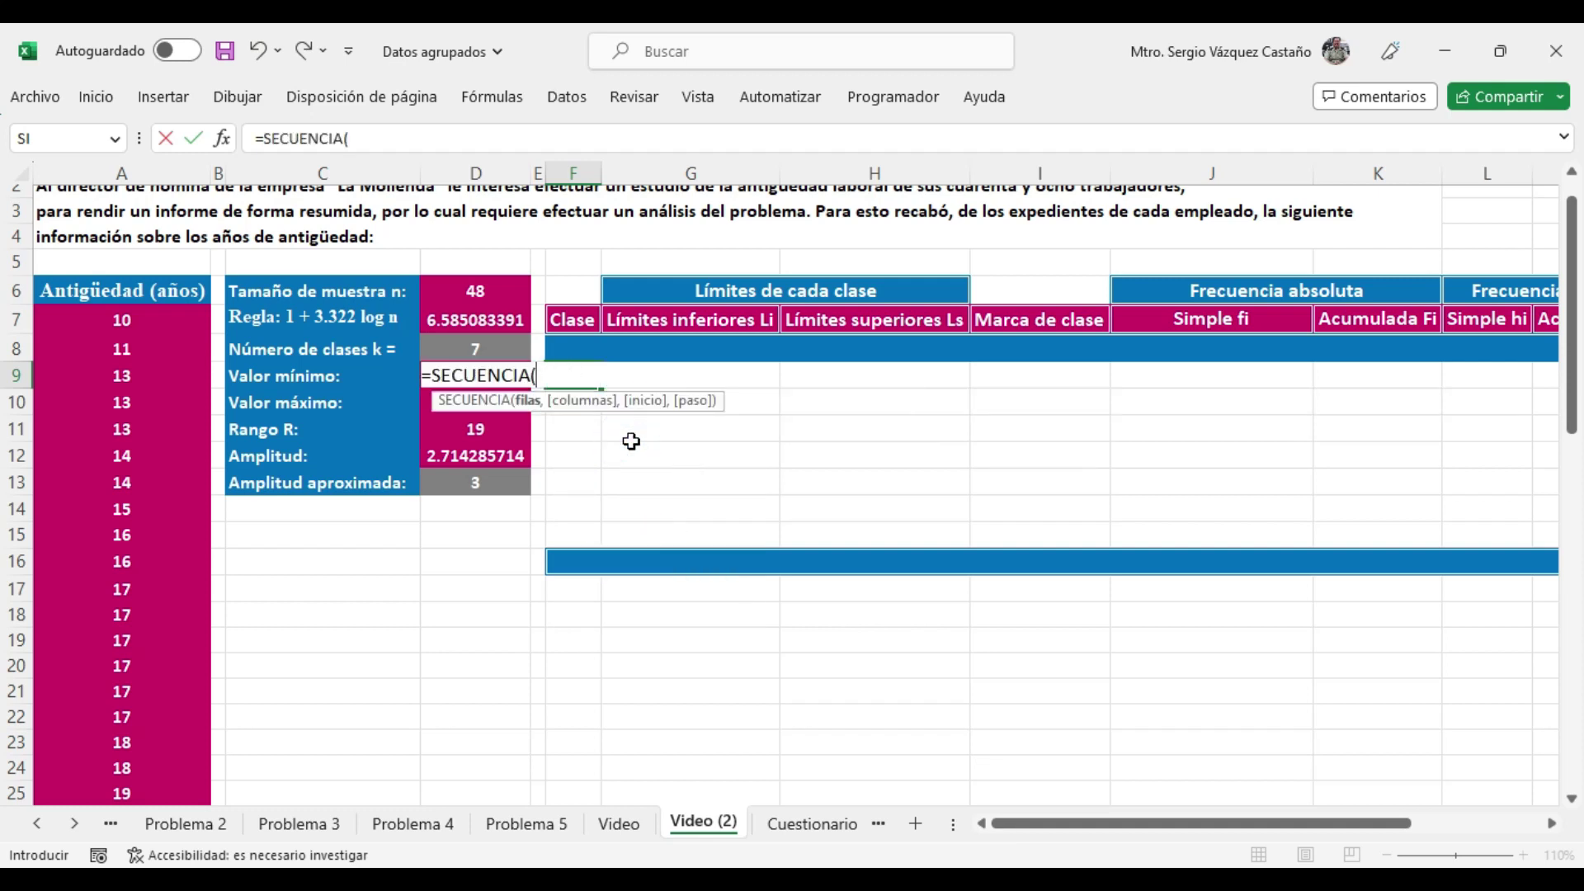
{"action": "type", "text": "7,1,"}
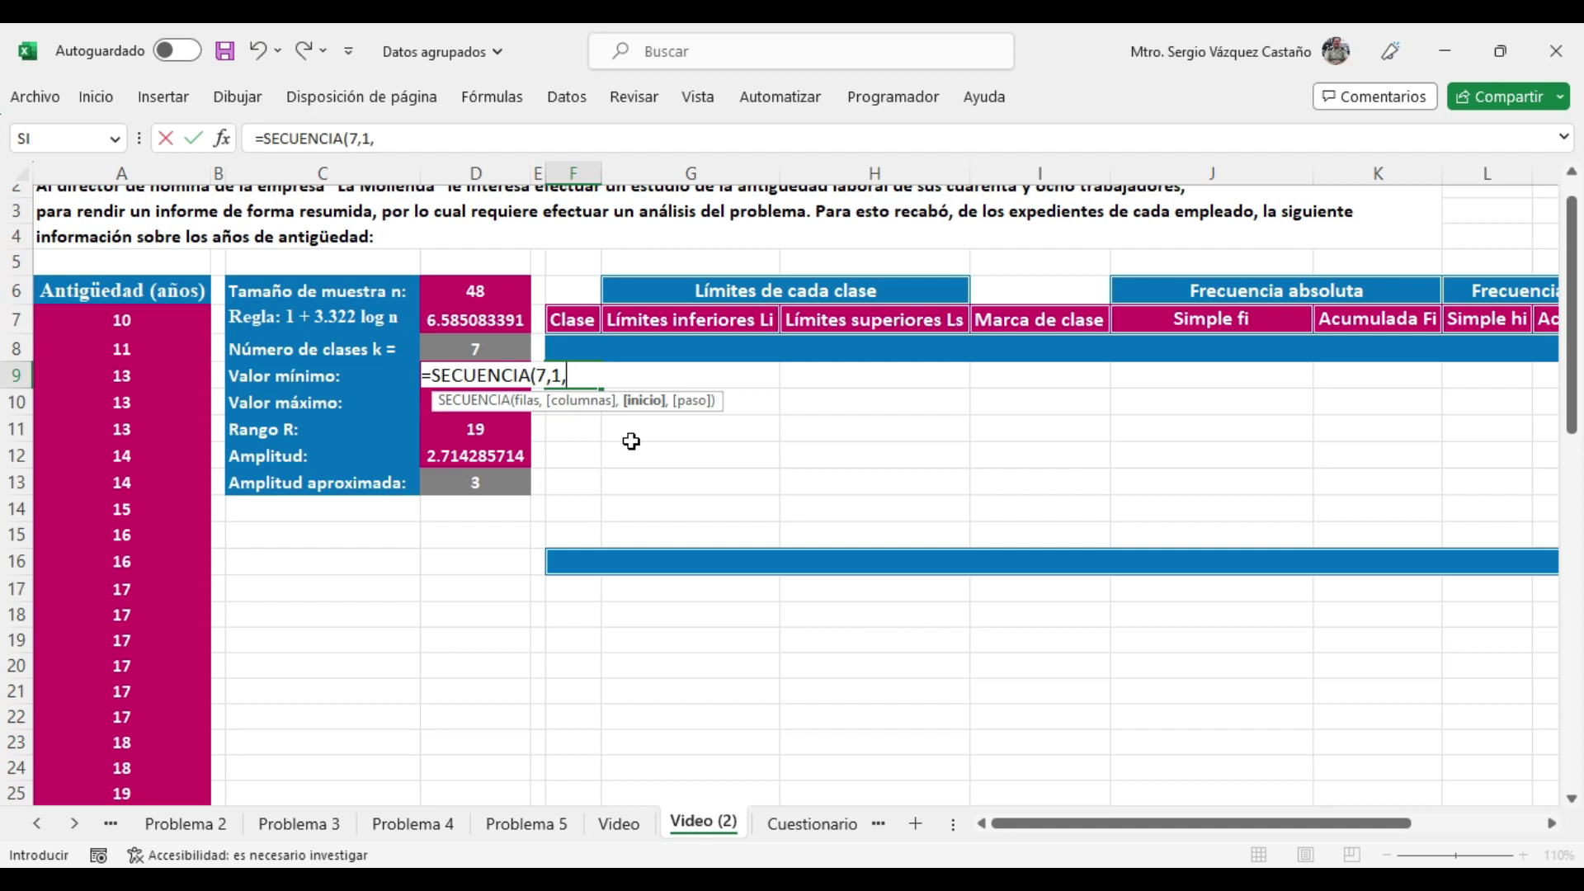
{"action": "type", "text": "1,1)"}
{"action": "key", "text": "Return"}
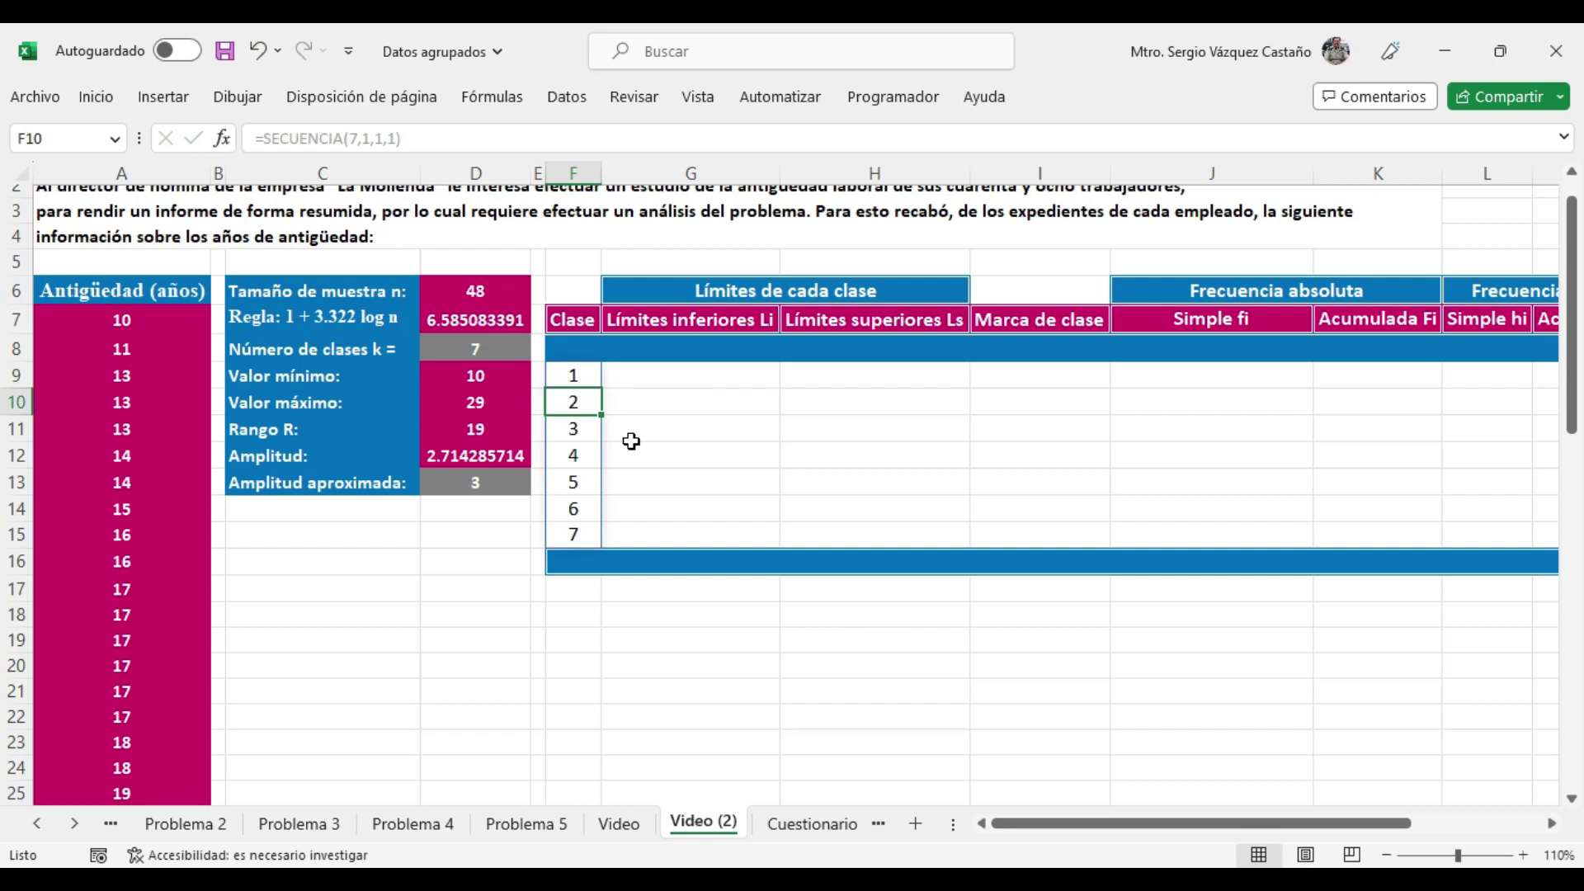
- Set the first class's lower limit in G9 to the minimum value with =D9
{"action": "left_click", "coordinate": [687, 370]}
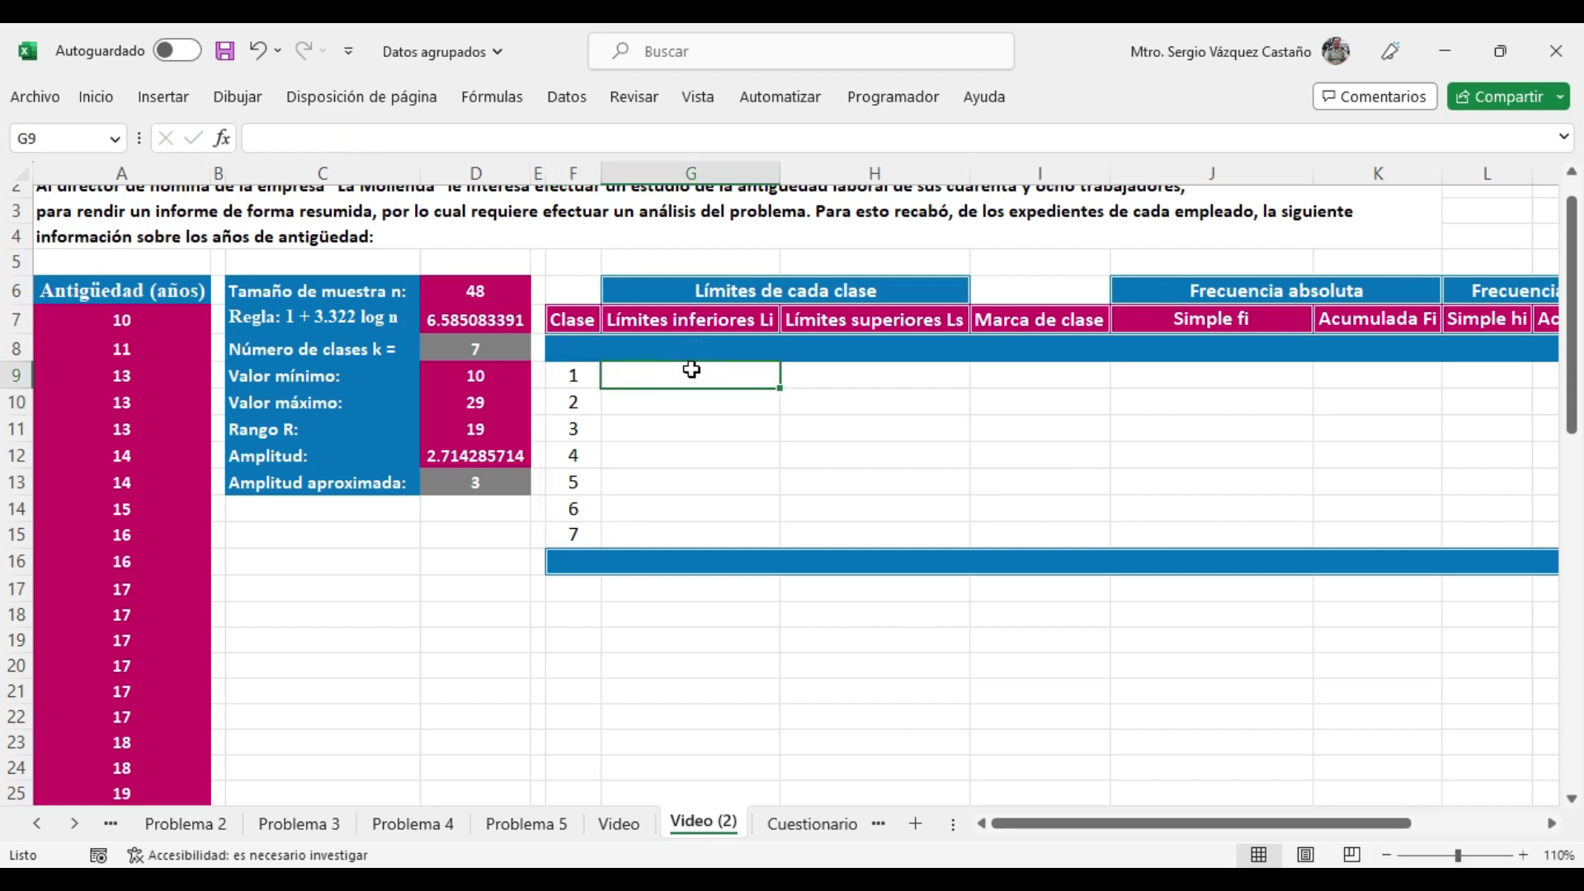
{"action": "type", "text": "="}
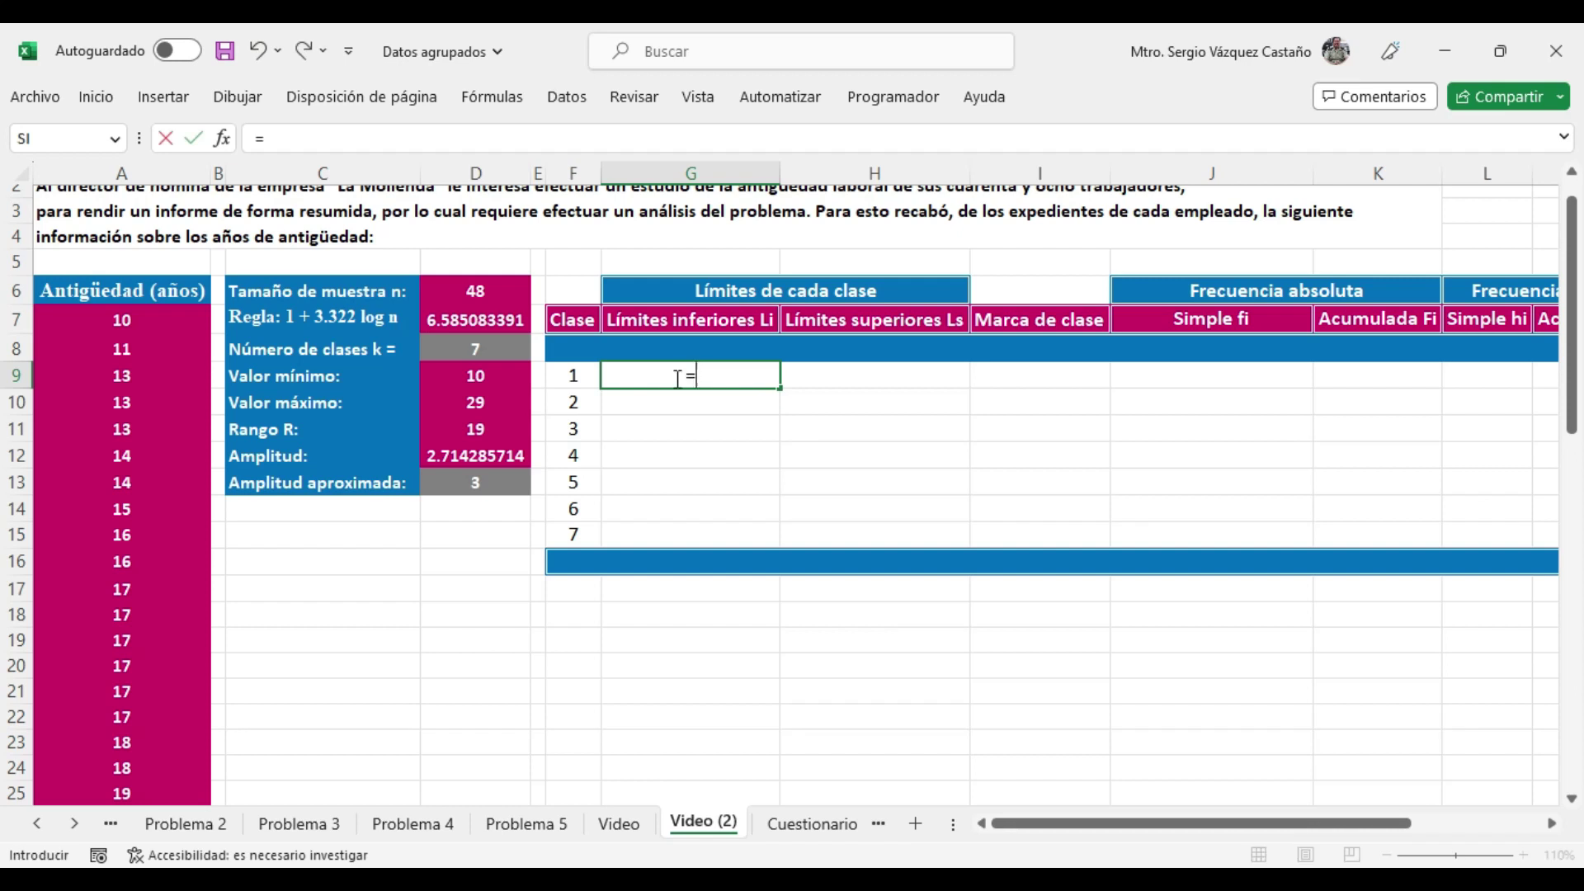
{"action": "left_click", "coordinate": [499, 386]}
{"action": "key", "text": "Return"}
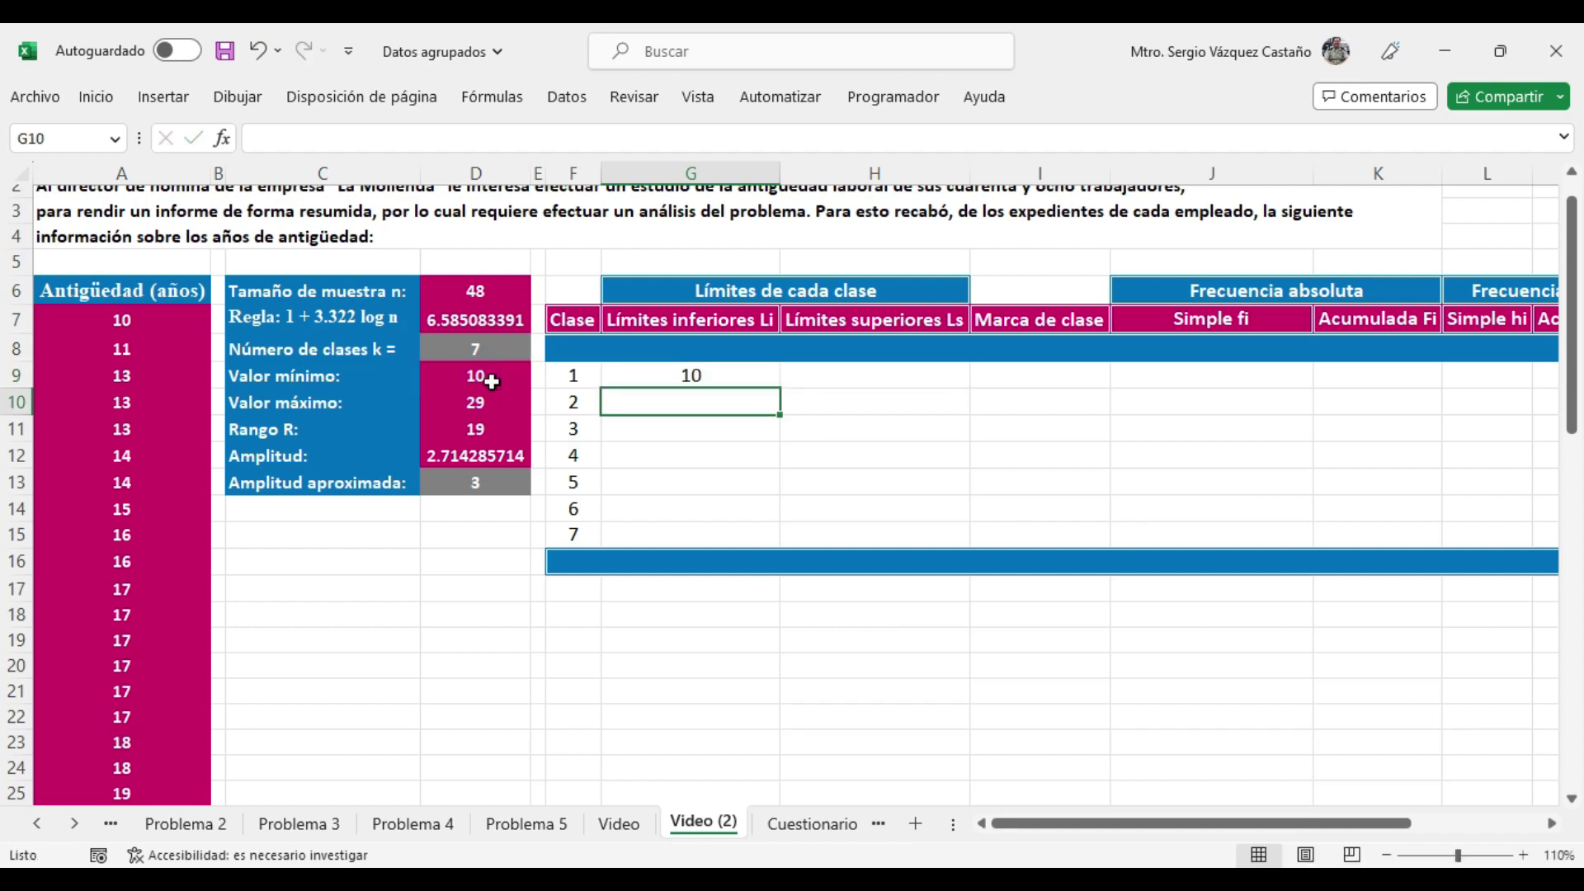
- Calculate the first class's upper limit in H9 with =G9+D13-1
{"action": "left_click", "coordinate": [914, 373]}
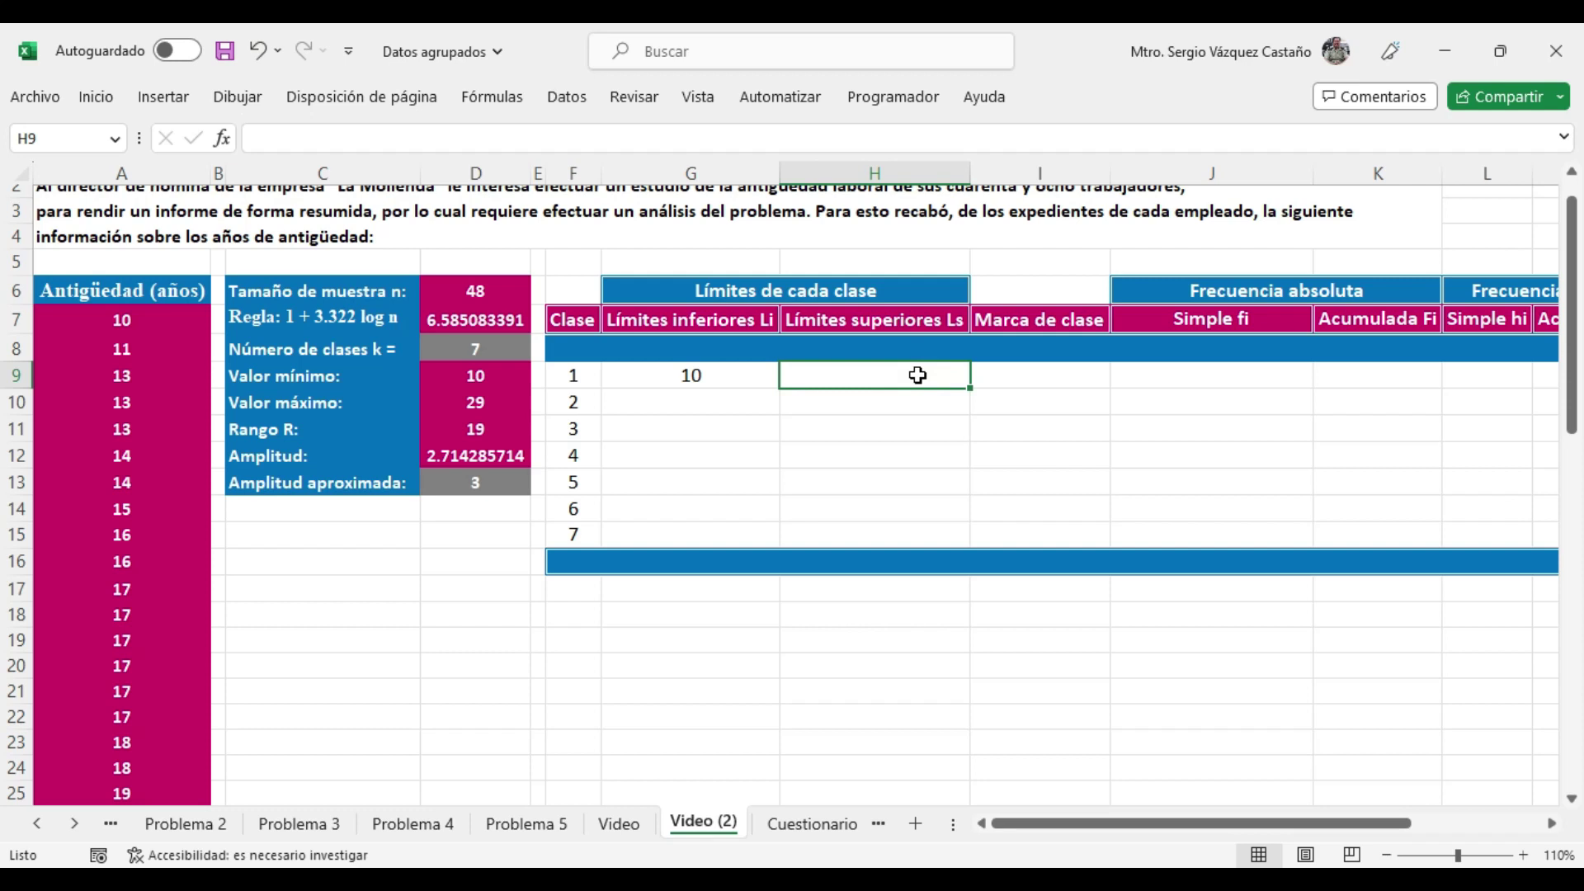
{"action": "type", "text": "="}
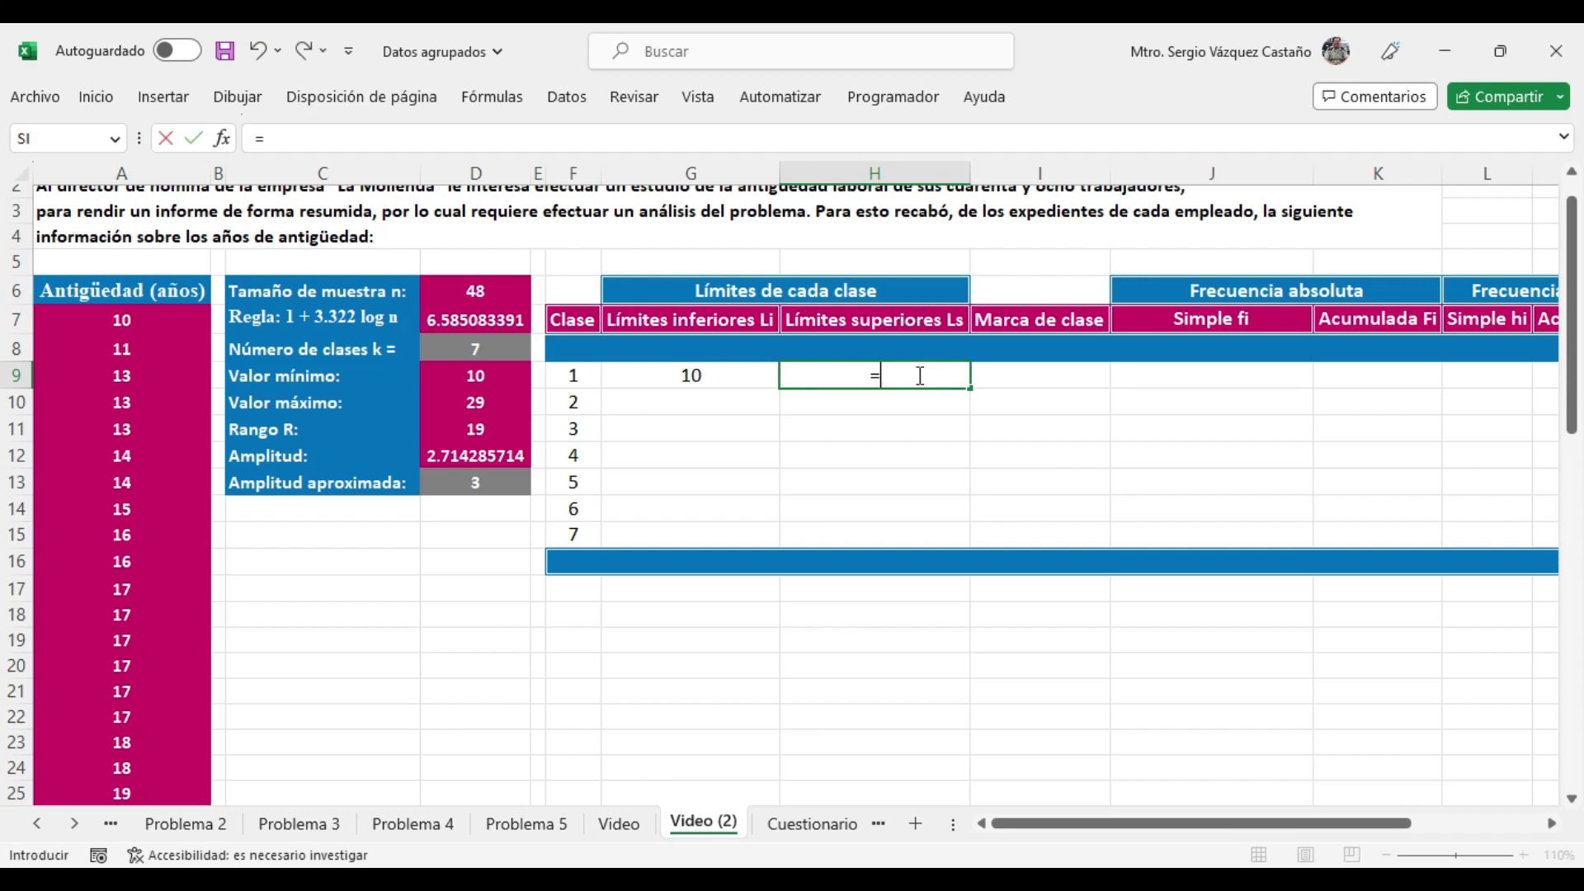
{"action": "left_click", "coordinate": [732, 382]}
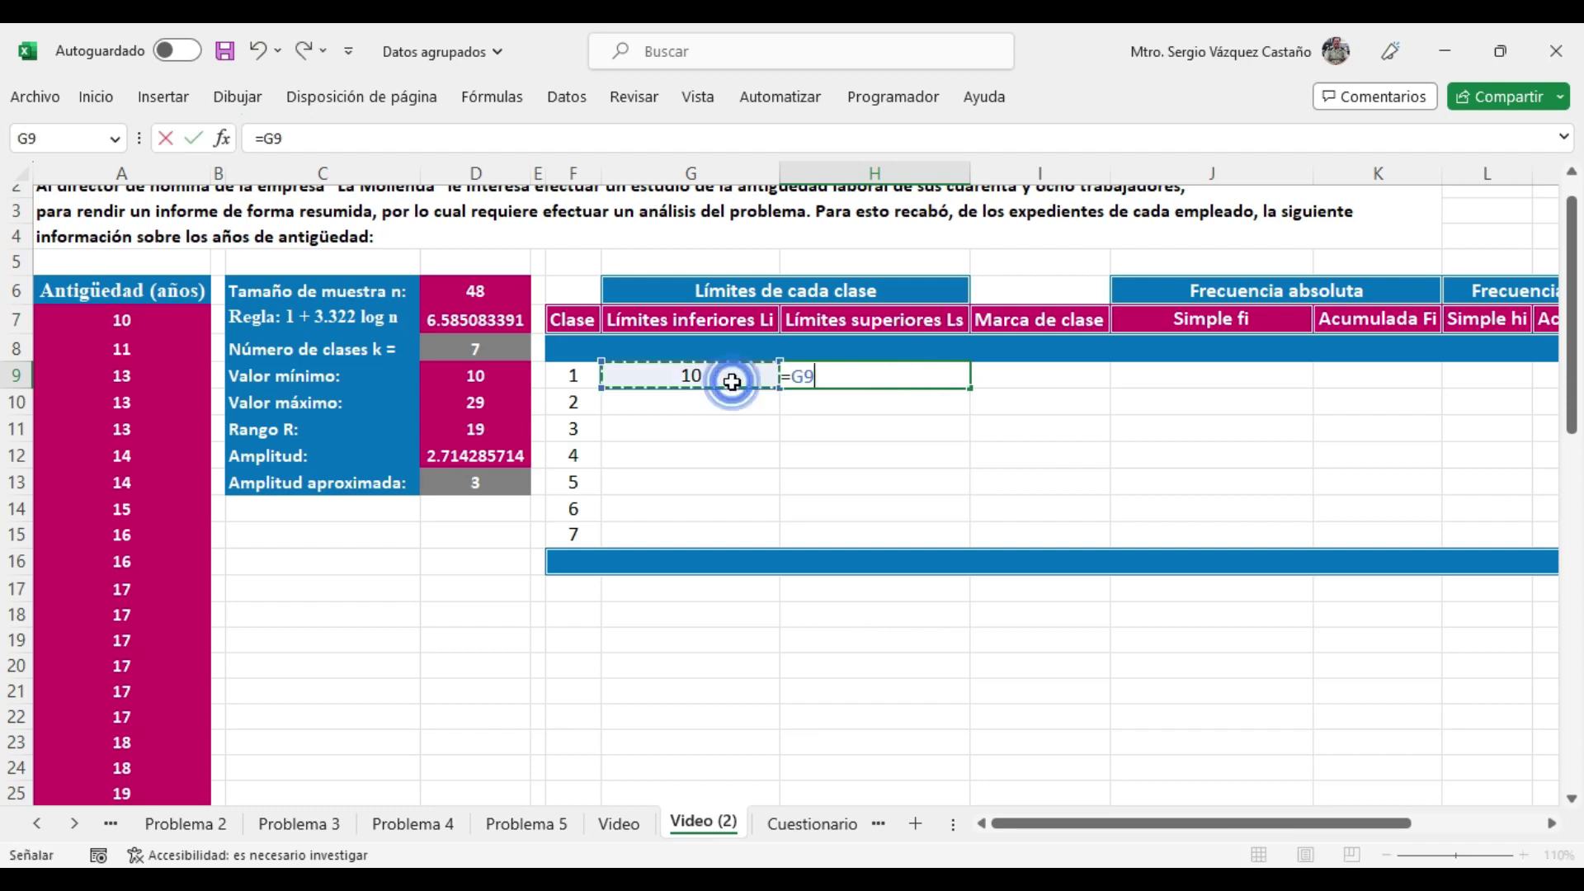
{"action": "type", "text": "+"}
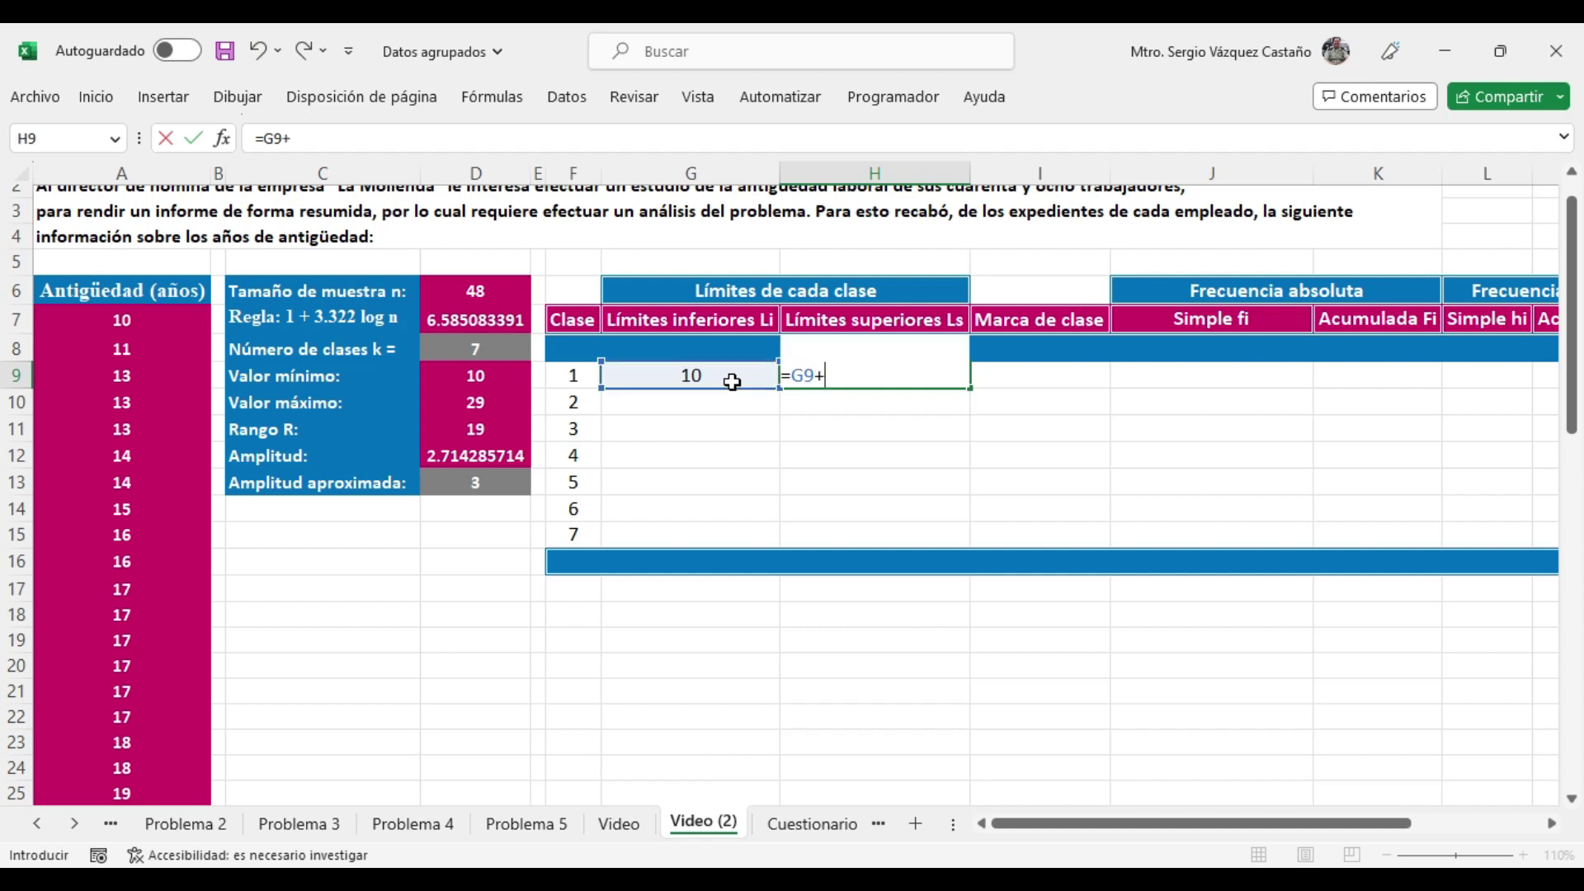
{"action": "left_click", "coordinate": [489, 485]}
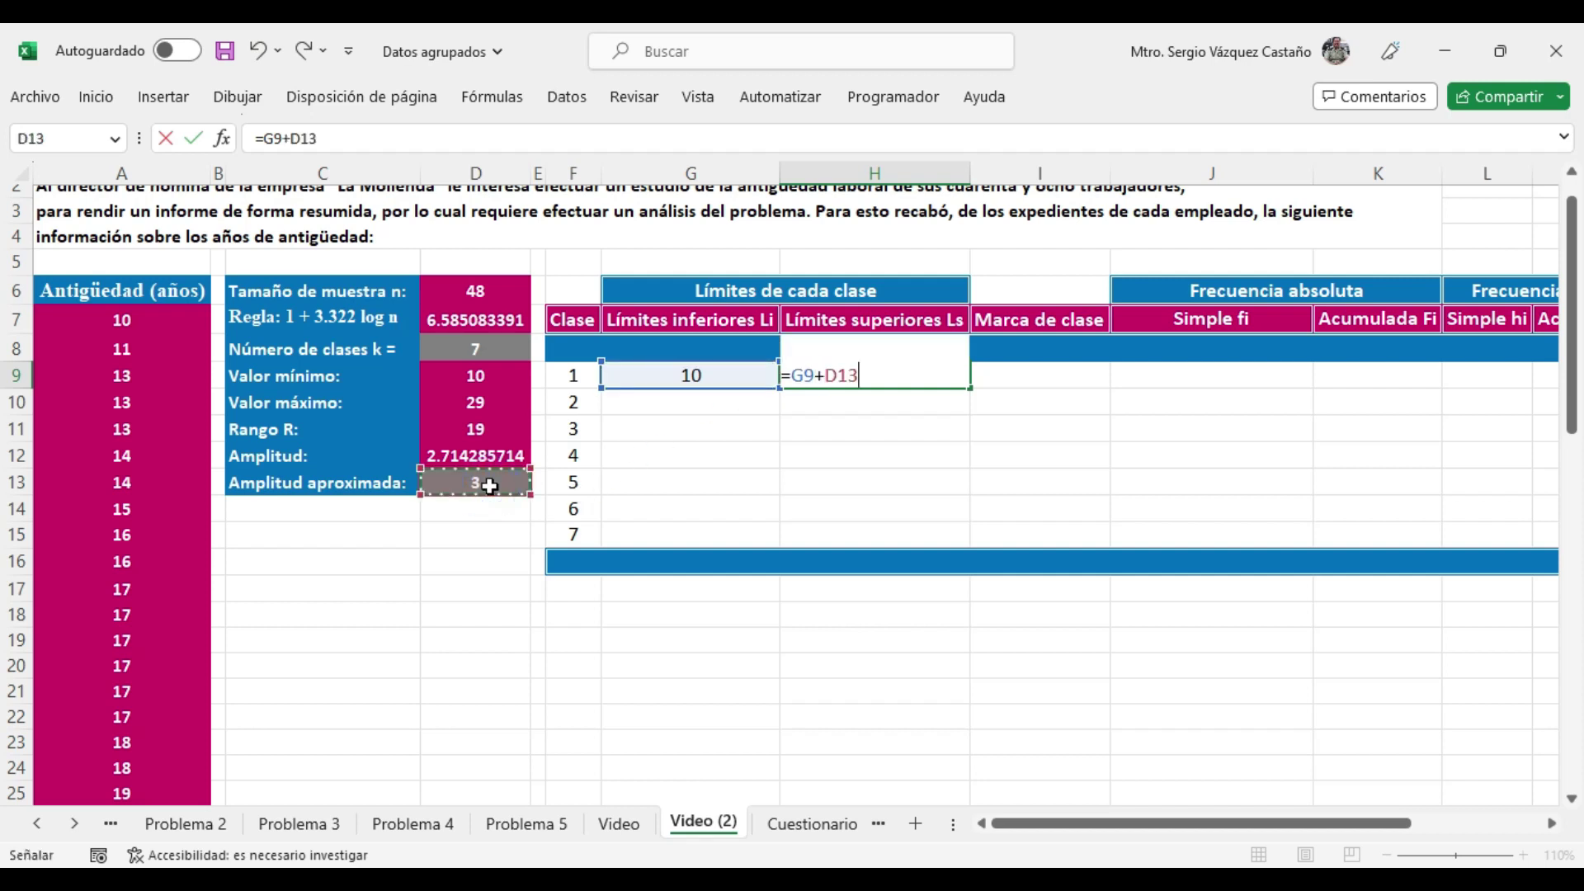
{"action": "type", "text": "-1"}
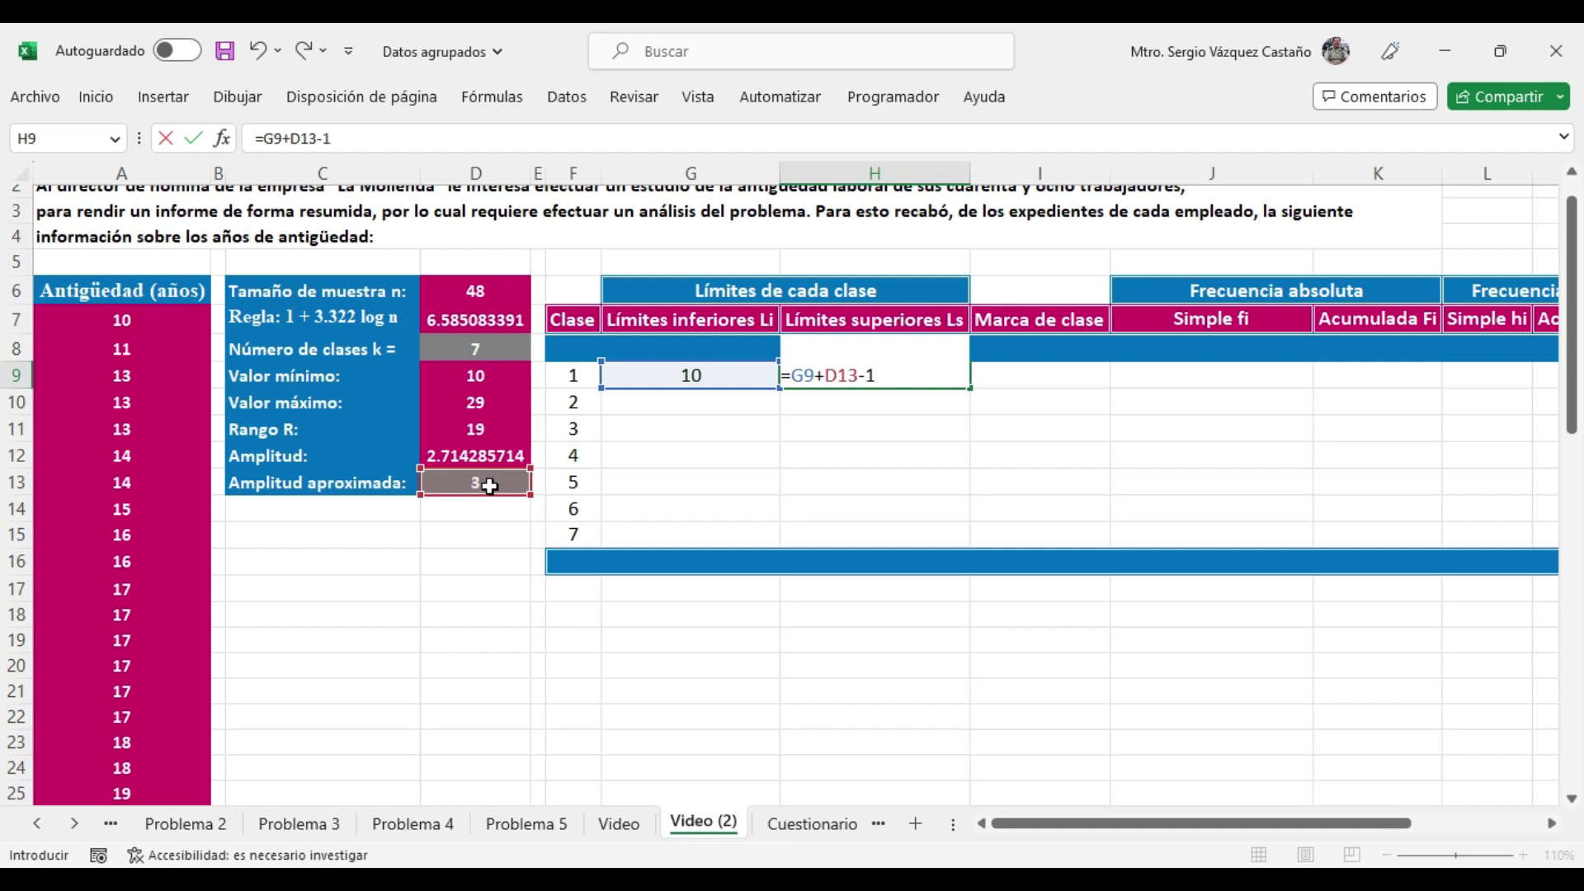
{"action": "key", "text": "Return"}
{"action": "left_click", "coordinate": [718, 368]}
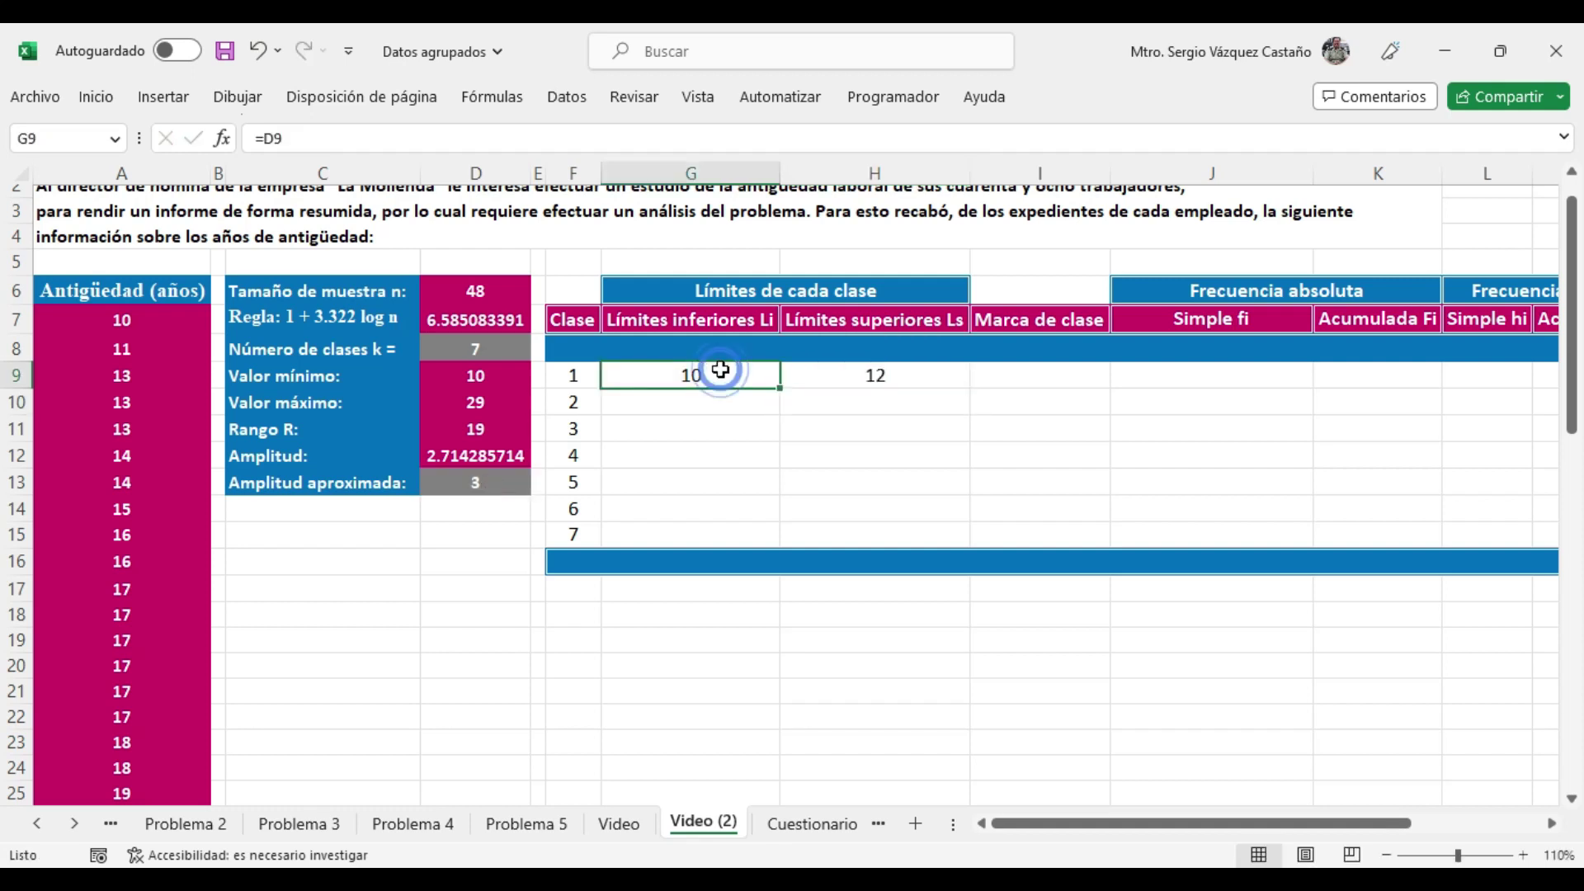
{"action": "left_click", "coordinate": [505, 480]}
{"action": "left_click", "coordinate": [662, 377]}
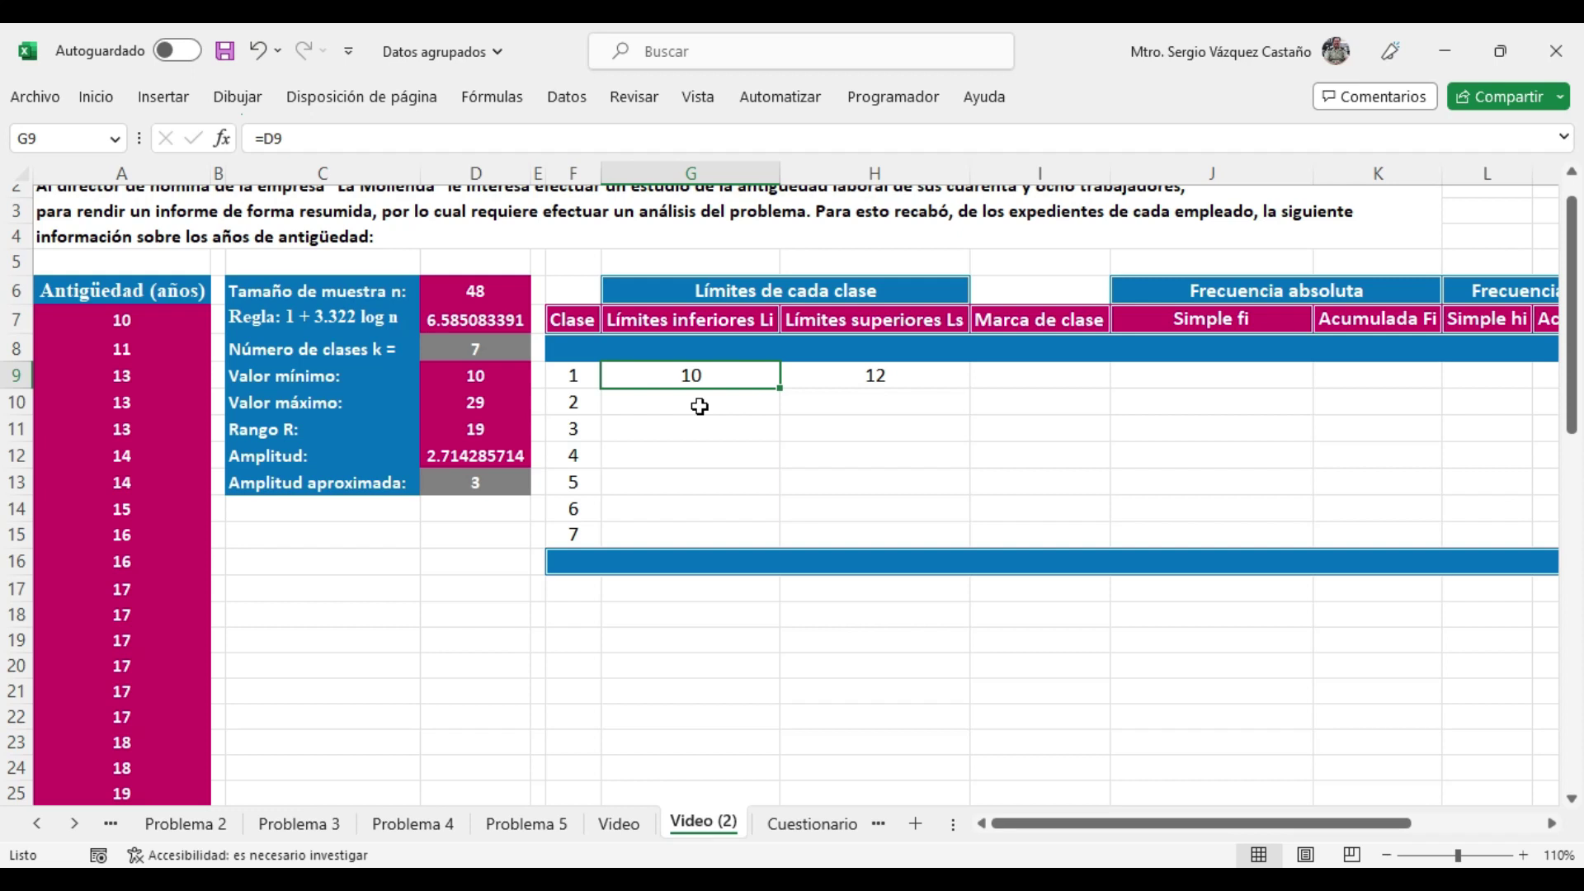
{"action": "left_click", "coordinate": [511, 485]}
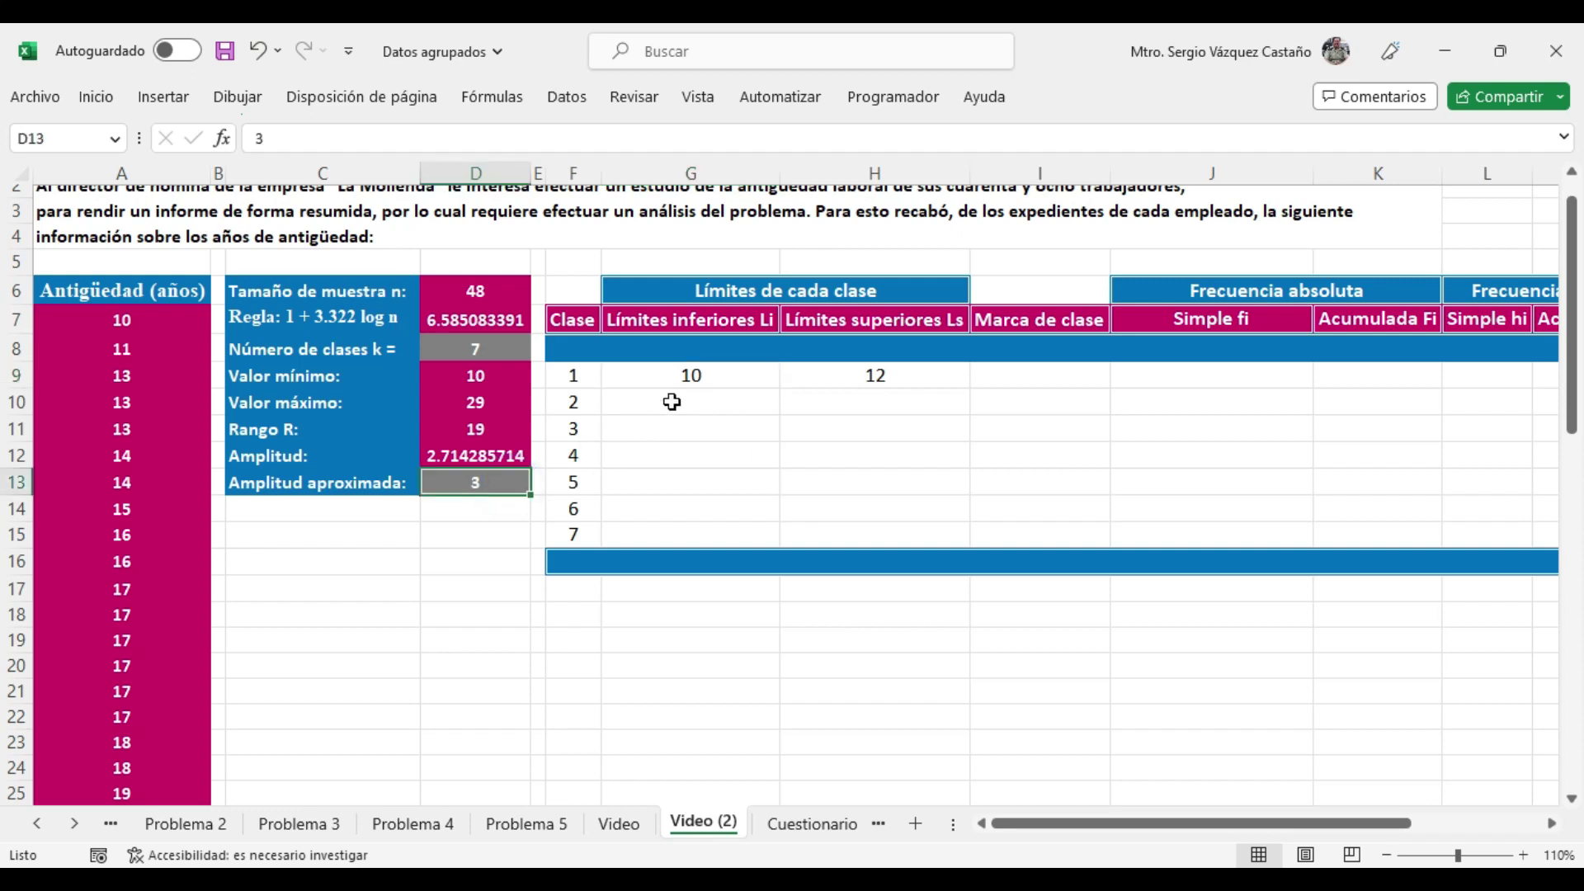
{"action": "left_click", "coordinate": [703, 378]}
{"action": "left_click", "coordinate": [855, 375]}
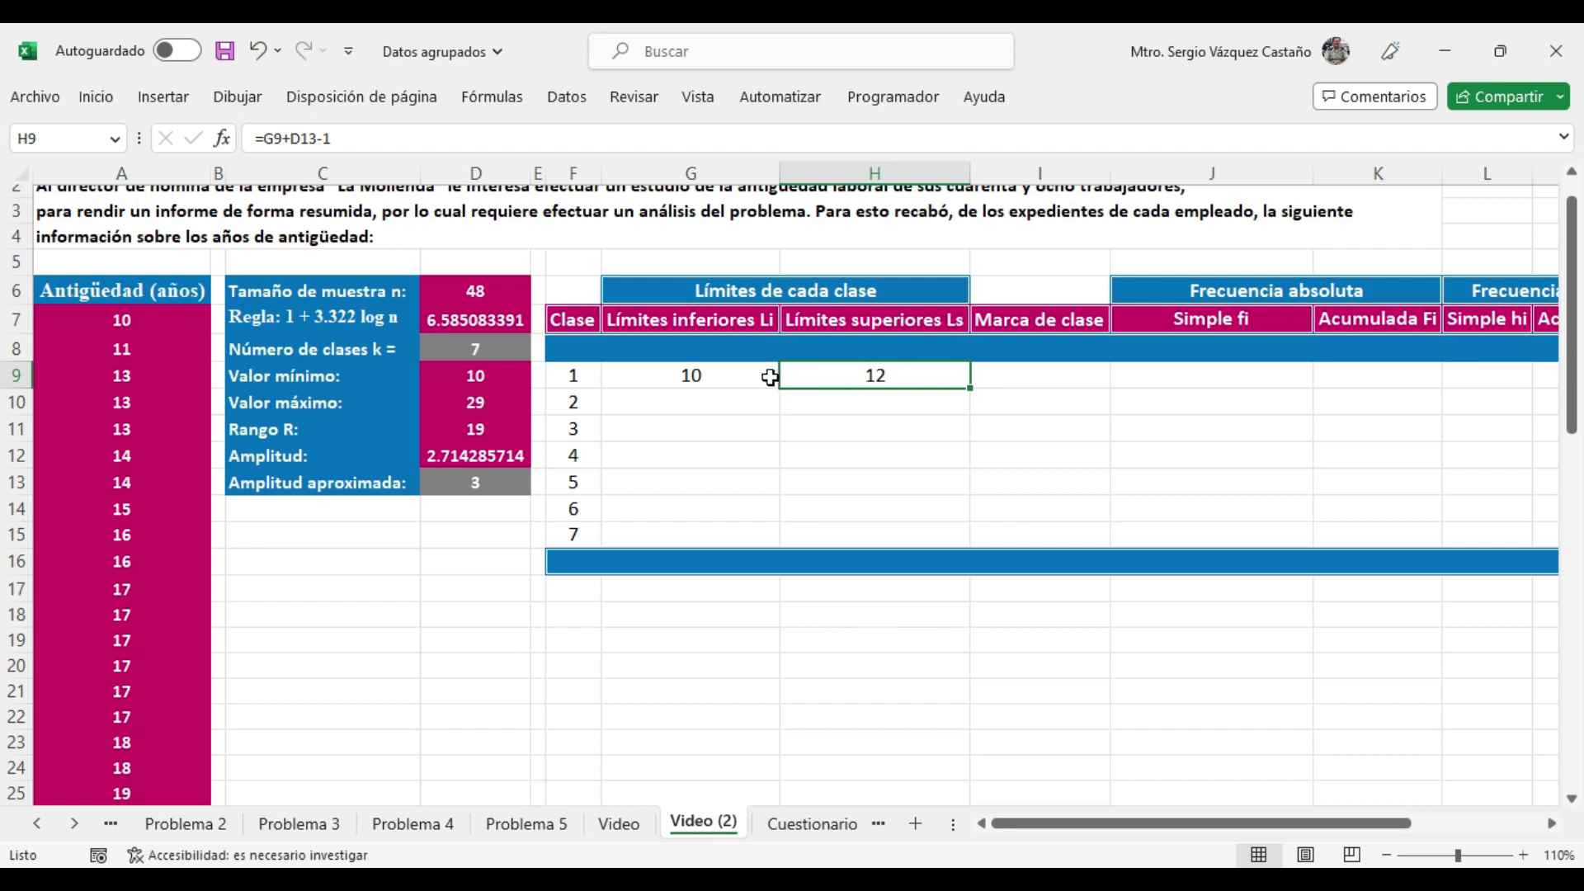
- Lock the width's row in H9 so the formula reads =G9+D$13-1, and fill it down to H15
{"action": "left_click", "coordinate": [843, 378]}
{"action": "left_click", "coordinate": [305, 138]}
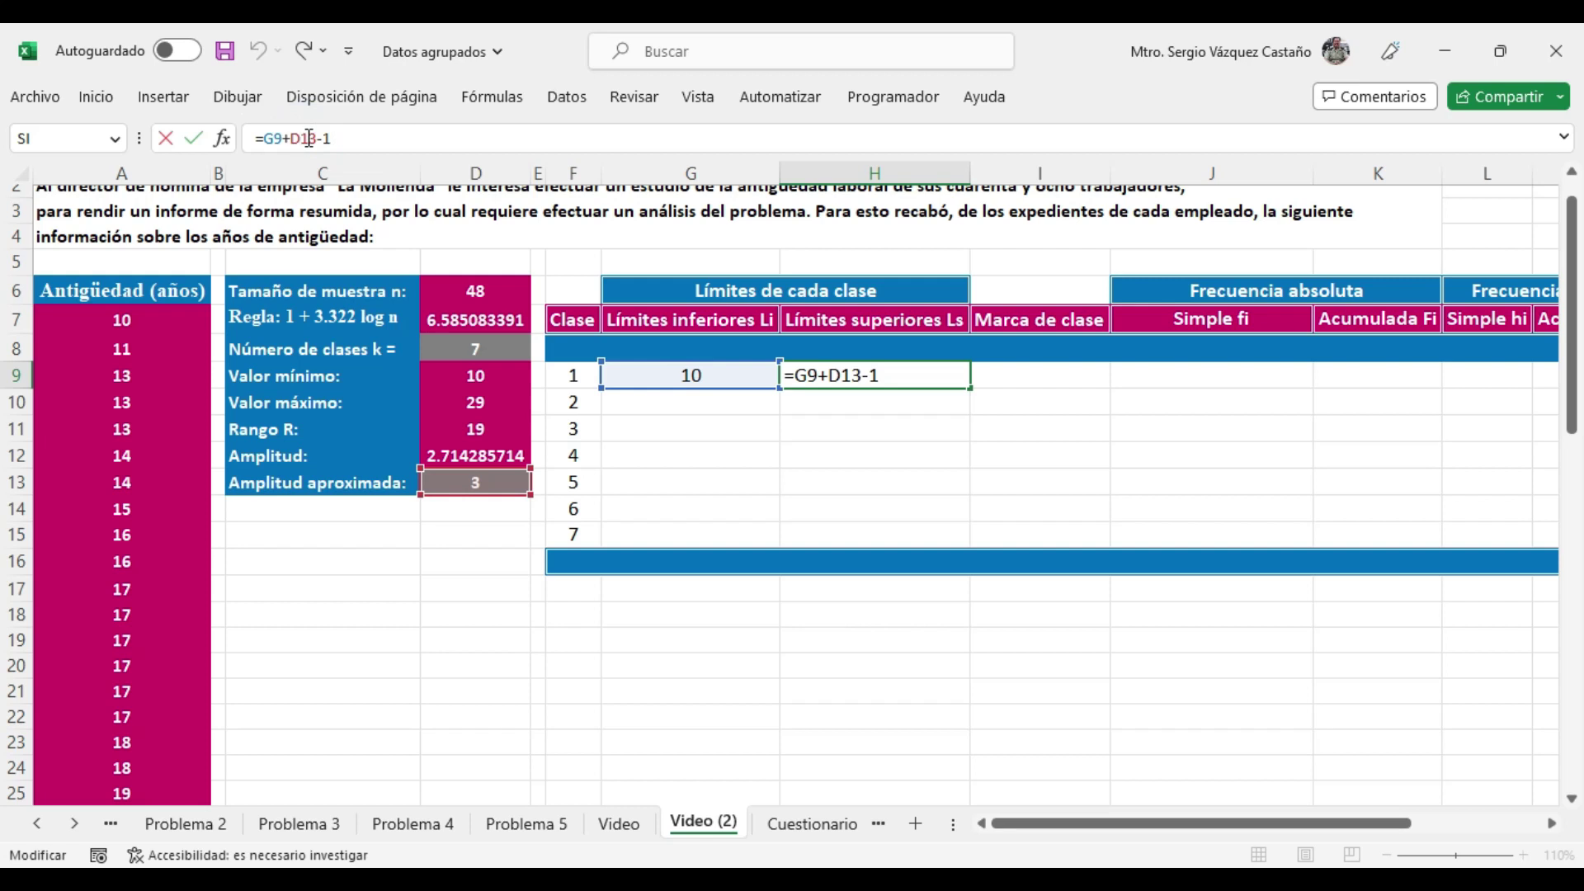
{"action": "type", "text": "$"}
{"action": "key", "text": "Return"}
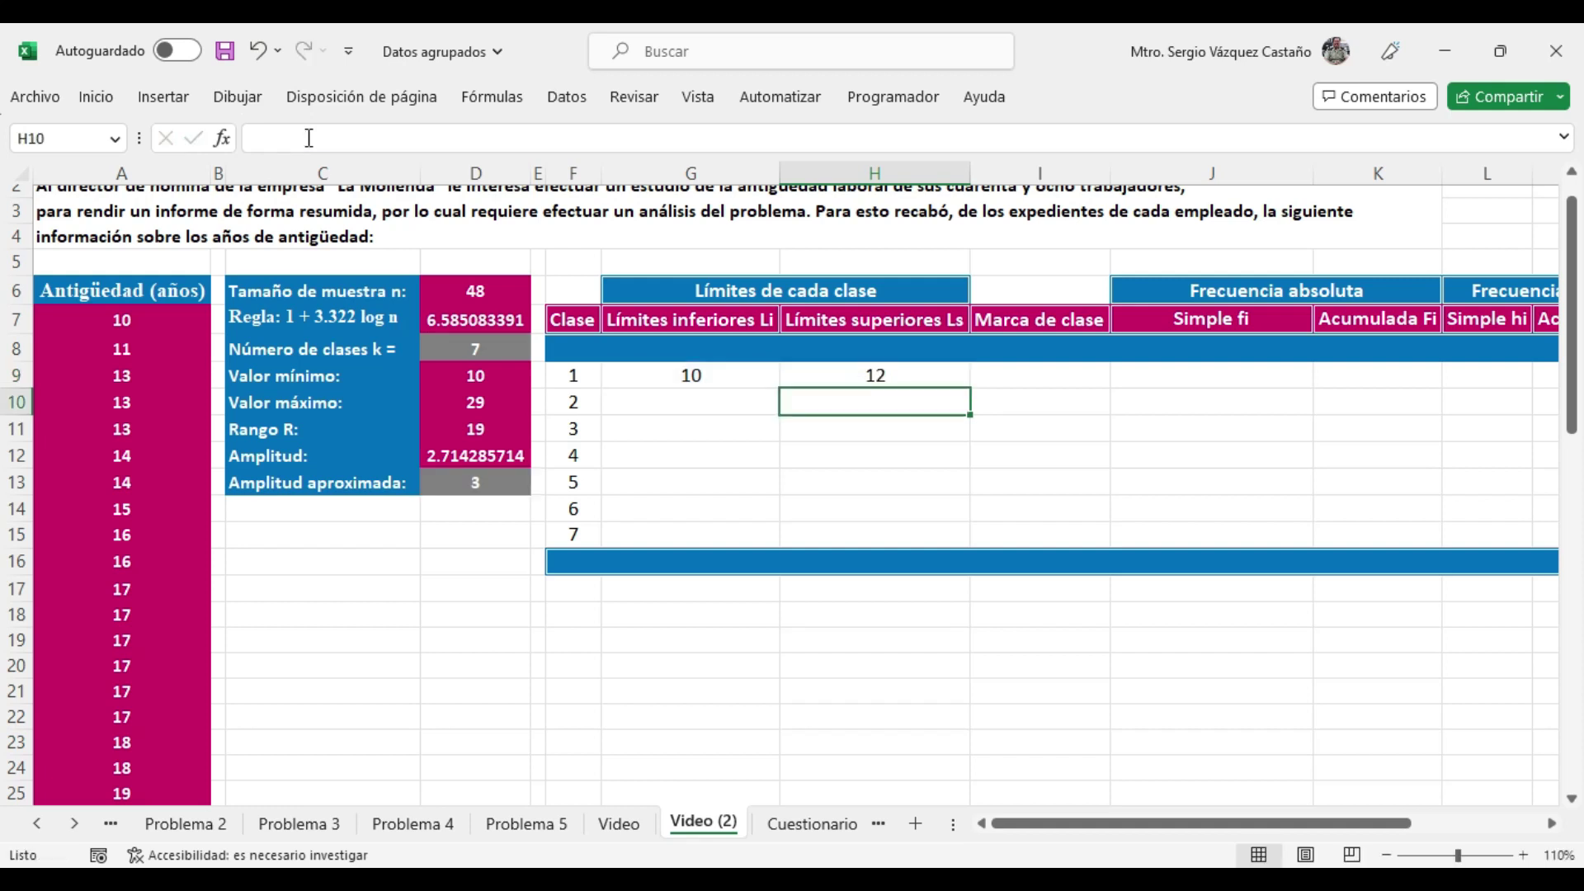
{"action": "left_click", "coordinate": [893, 375]}
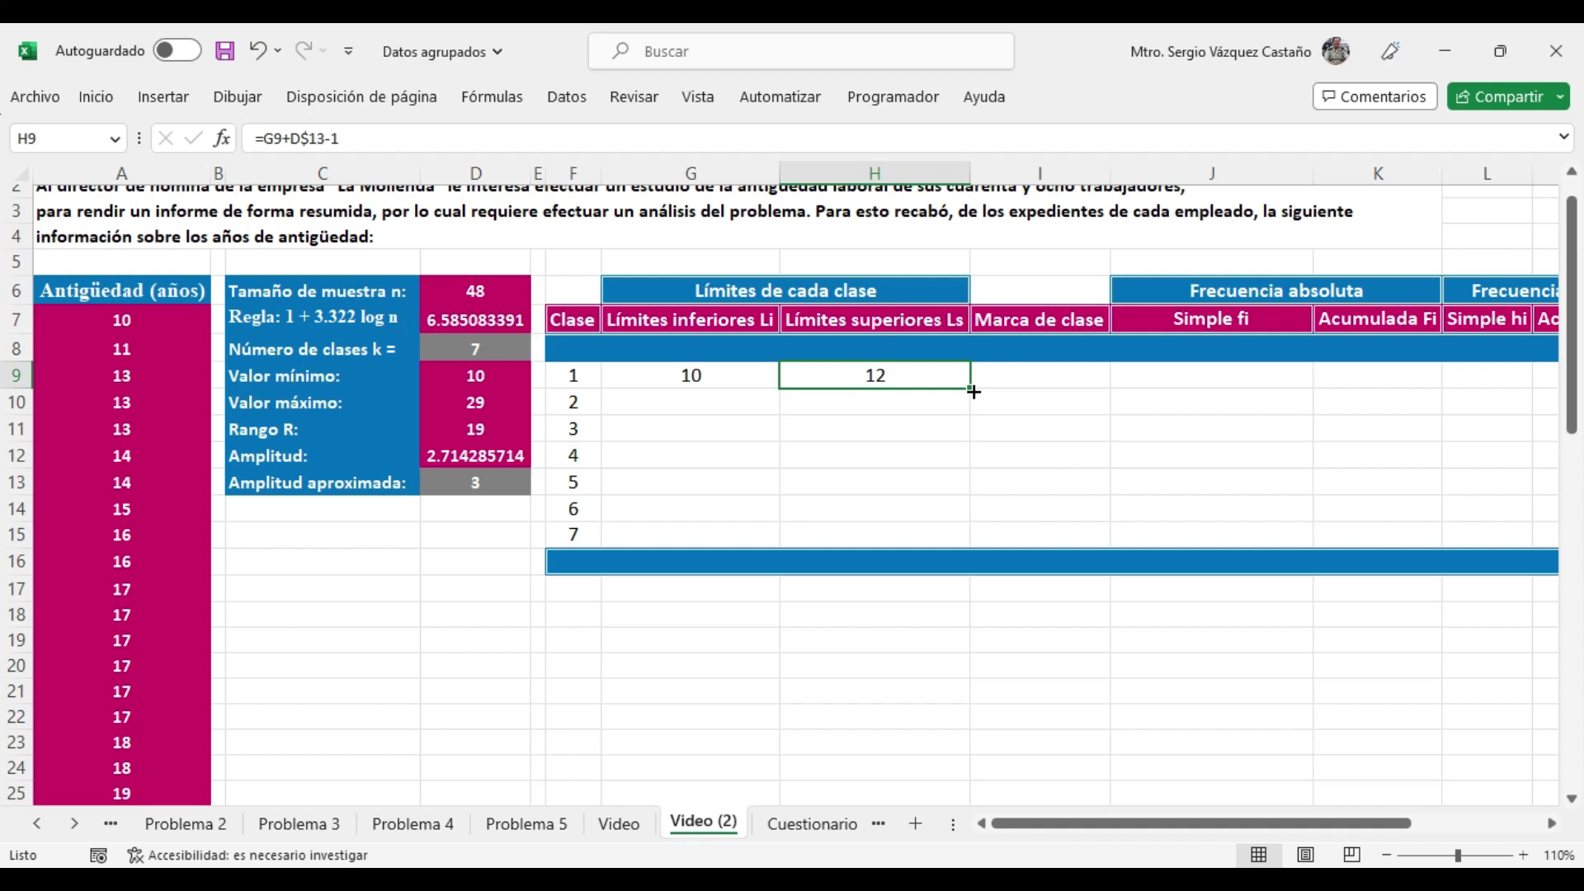
{"action": "double_click", "coordinate": [973, 391]}
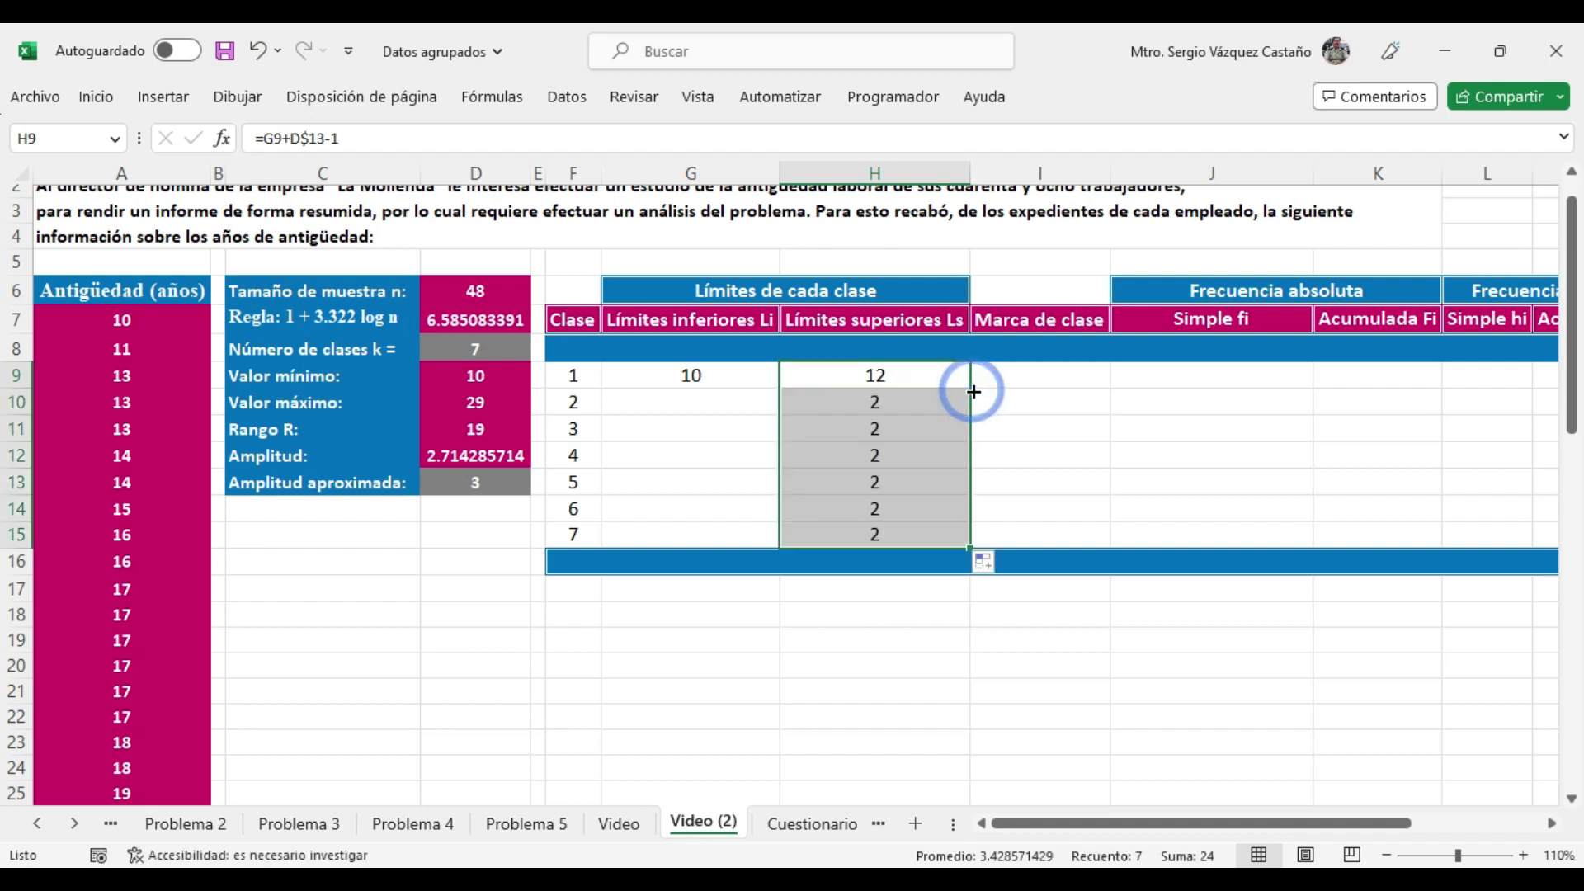
- Calculate the second class's lower limit in G10 with =H9+1
{"action": "left_click", "coordinate": [715, 406]}
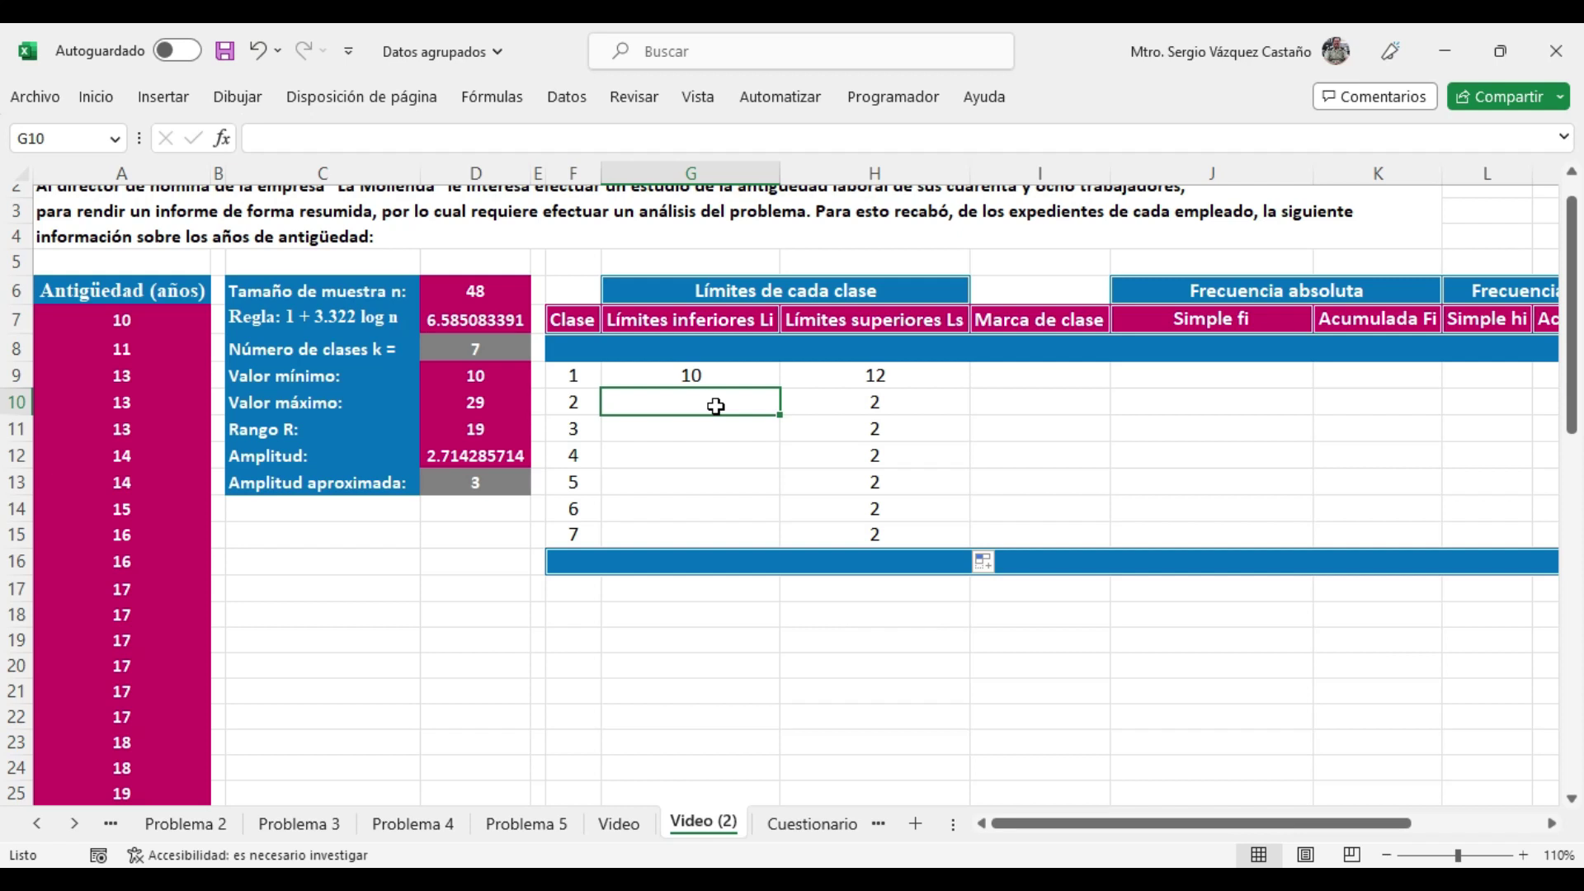
{"action": "type", "text": "="}
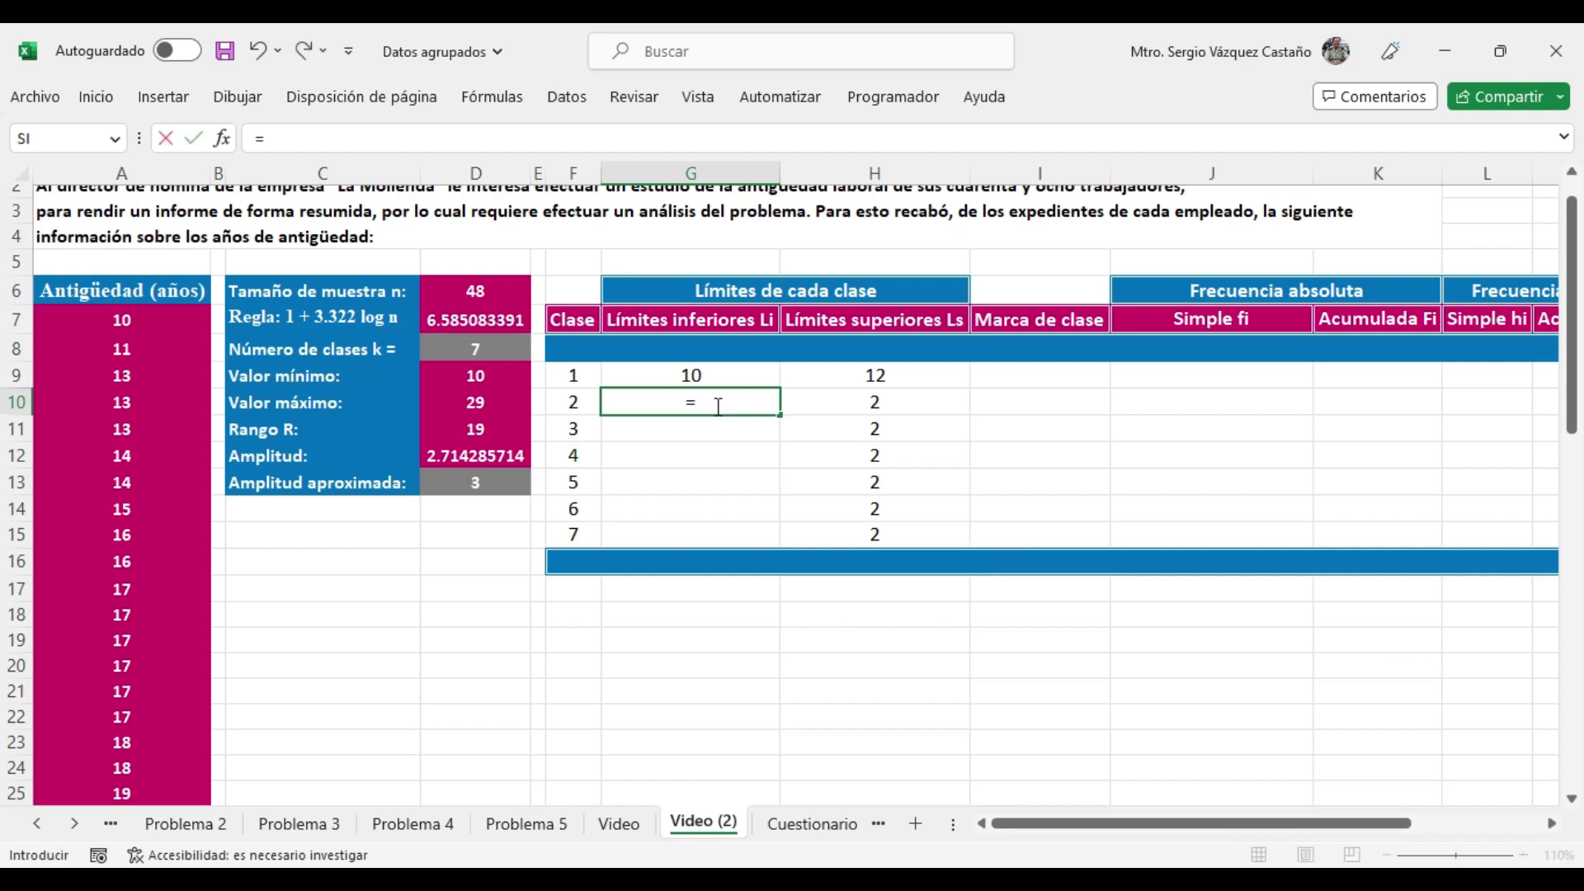
{"action": "left_click", "coordinate": [819, 375]}
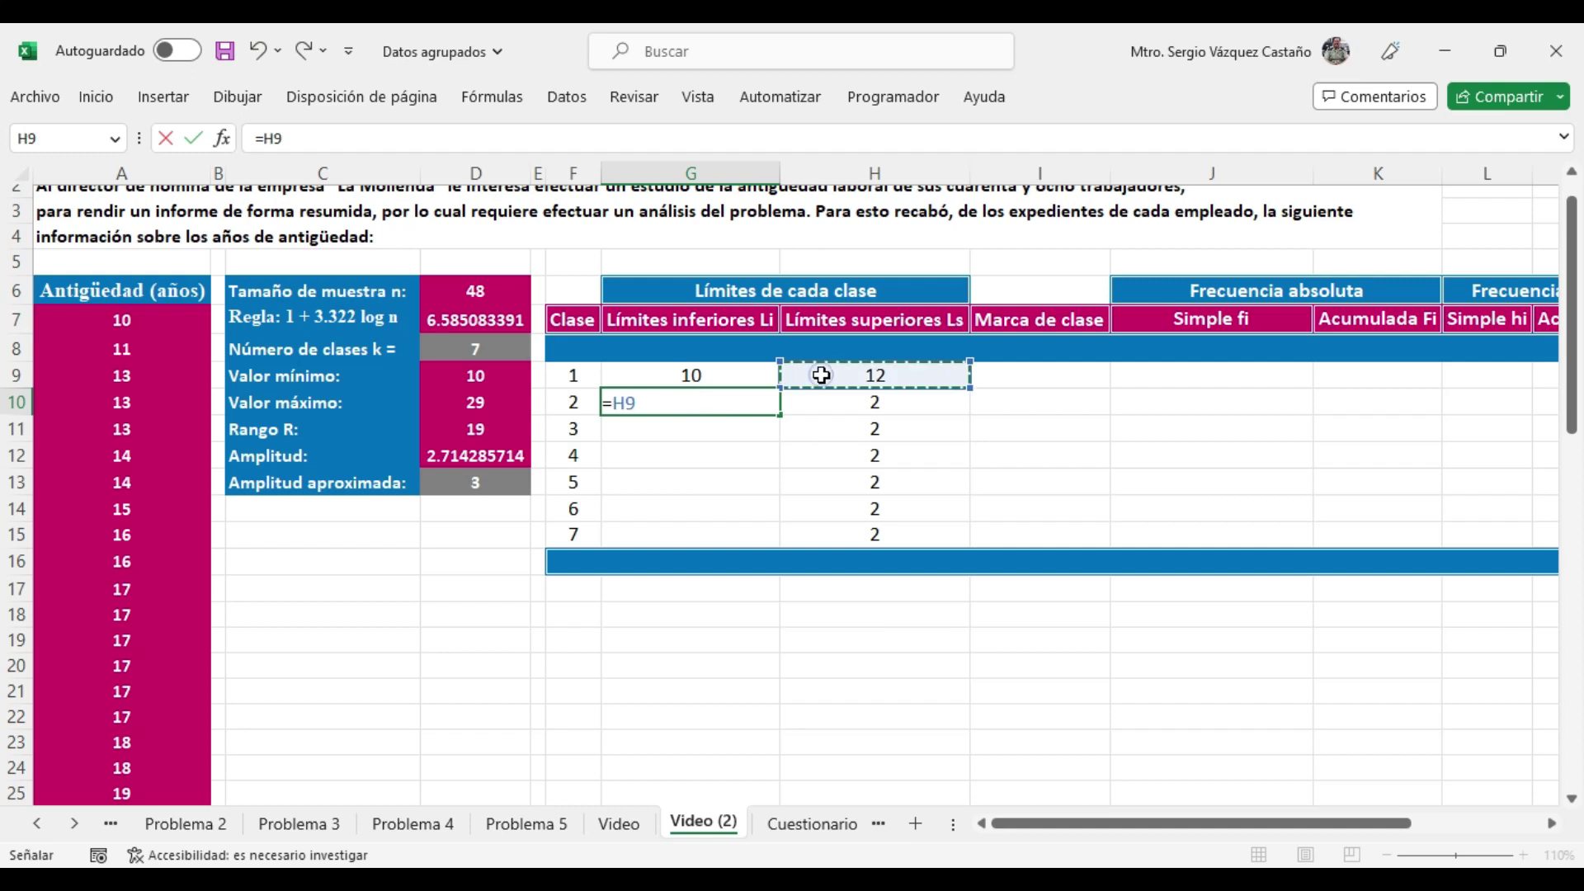
{"action": "type", "text": "+1"}
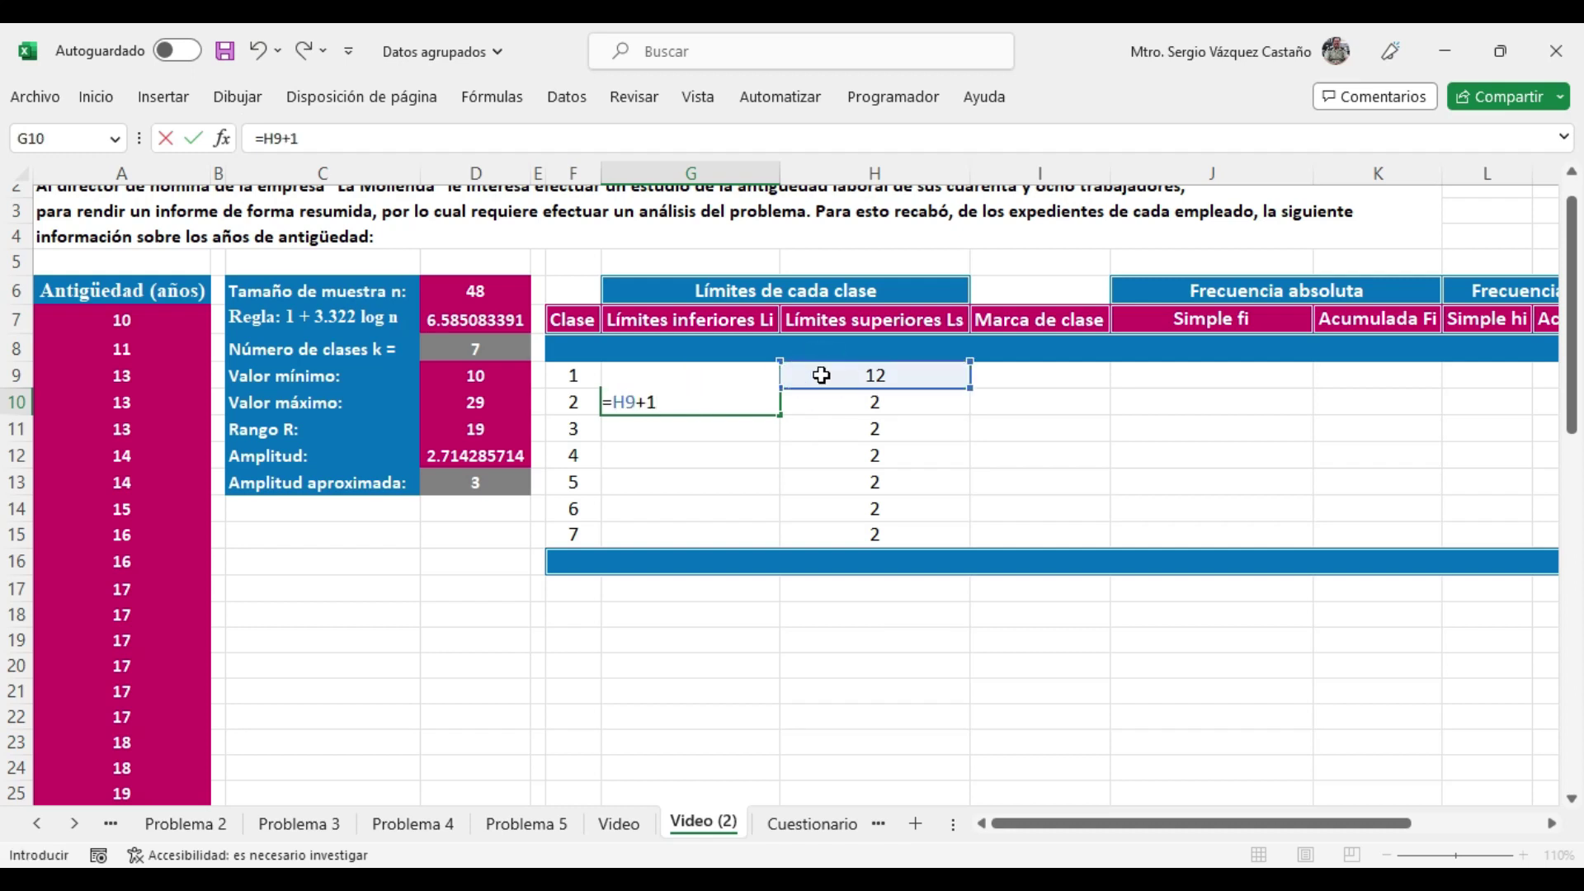
{"action": "key", "text": "Return"}
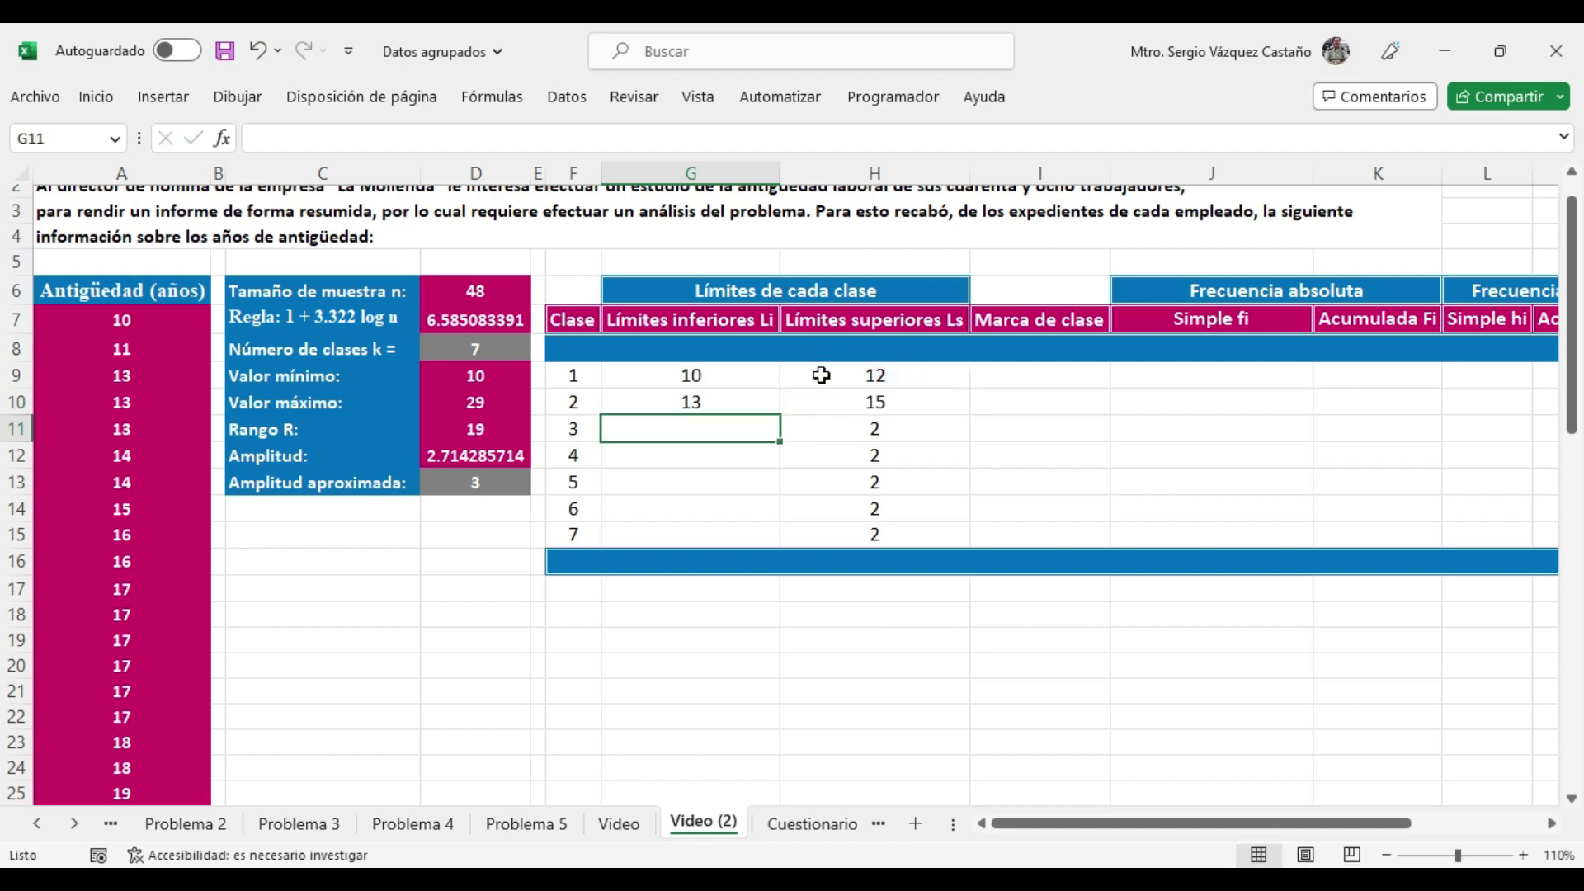
- Fill the lower limit formula from G10 down to G15 for the remaining classes
{"action": "left_click", "coordinate": [771, 402]}
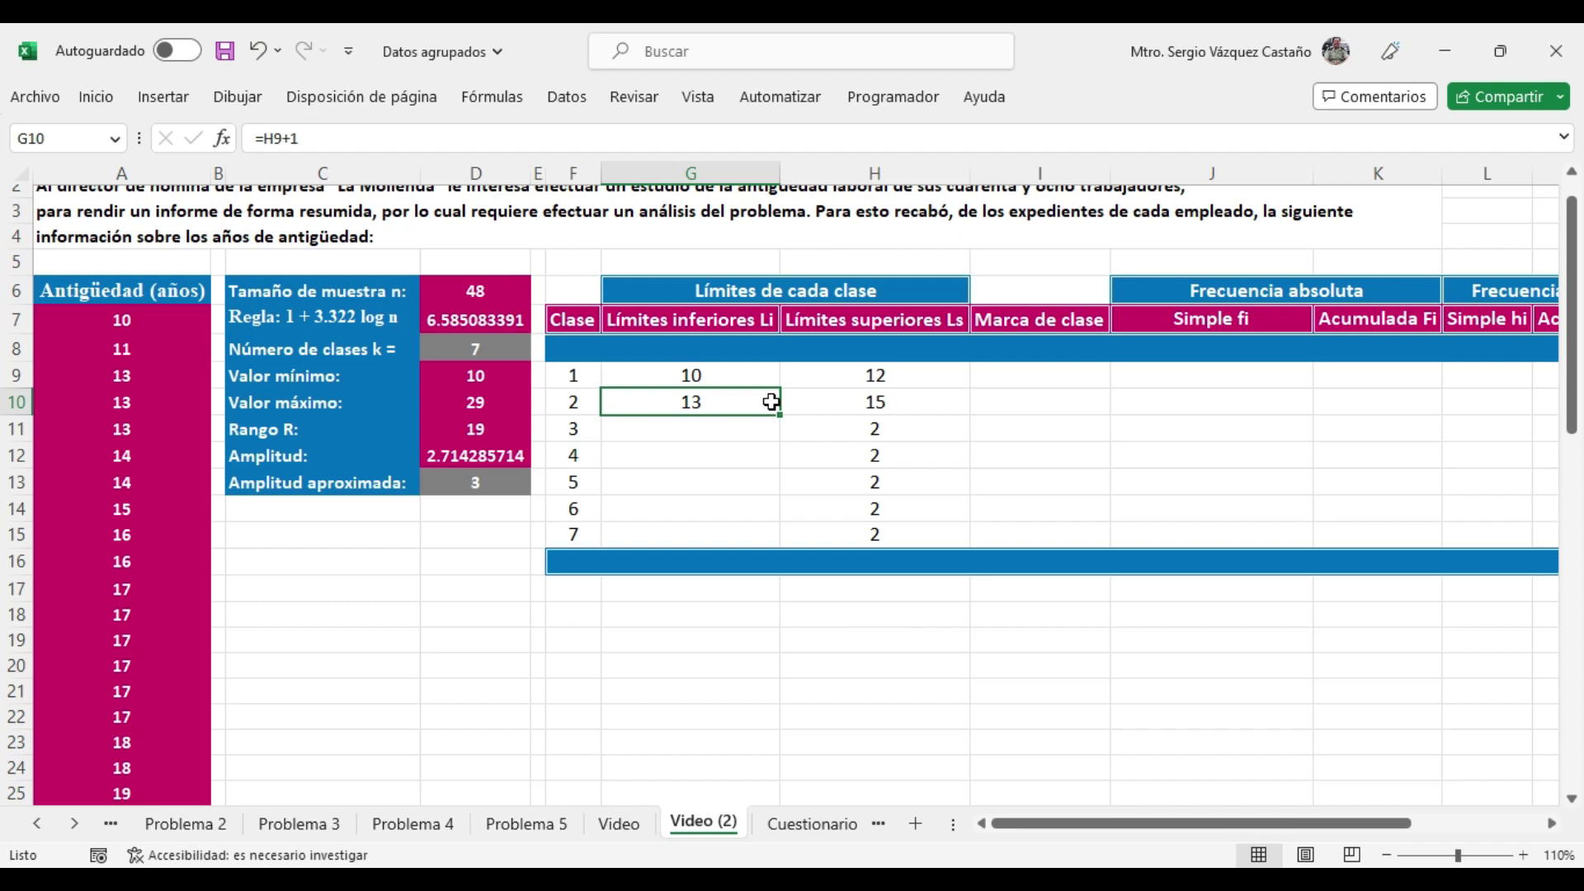
{"action": "left_click", "coordinate": [823, 400]}
{"action": "left_click", "coordinate": [763, 402]}
{"action": "left_click", "coordinate": [796, 400]}
{"action": "left_click", "coordinate": [739, 403]}
{"action": "double_click", "coordinate": [778, 413]}
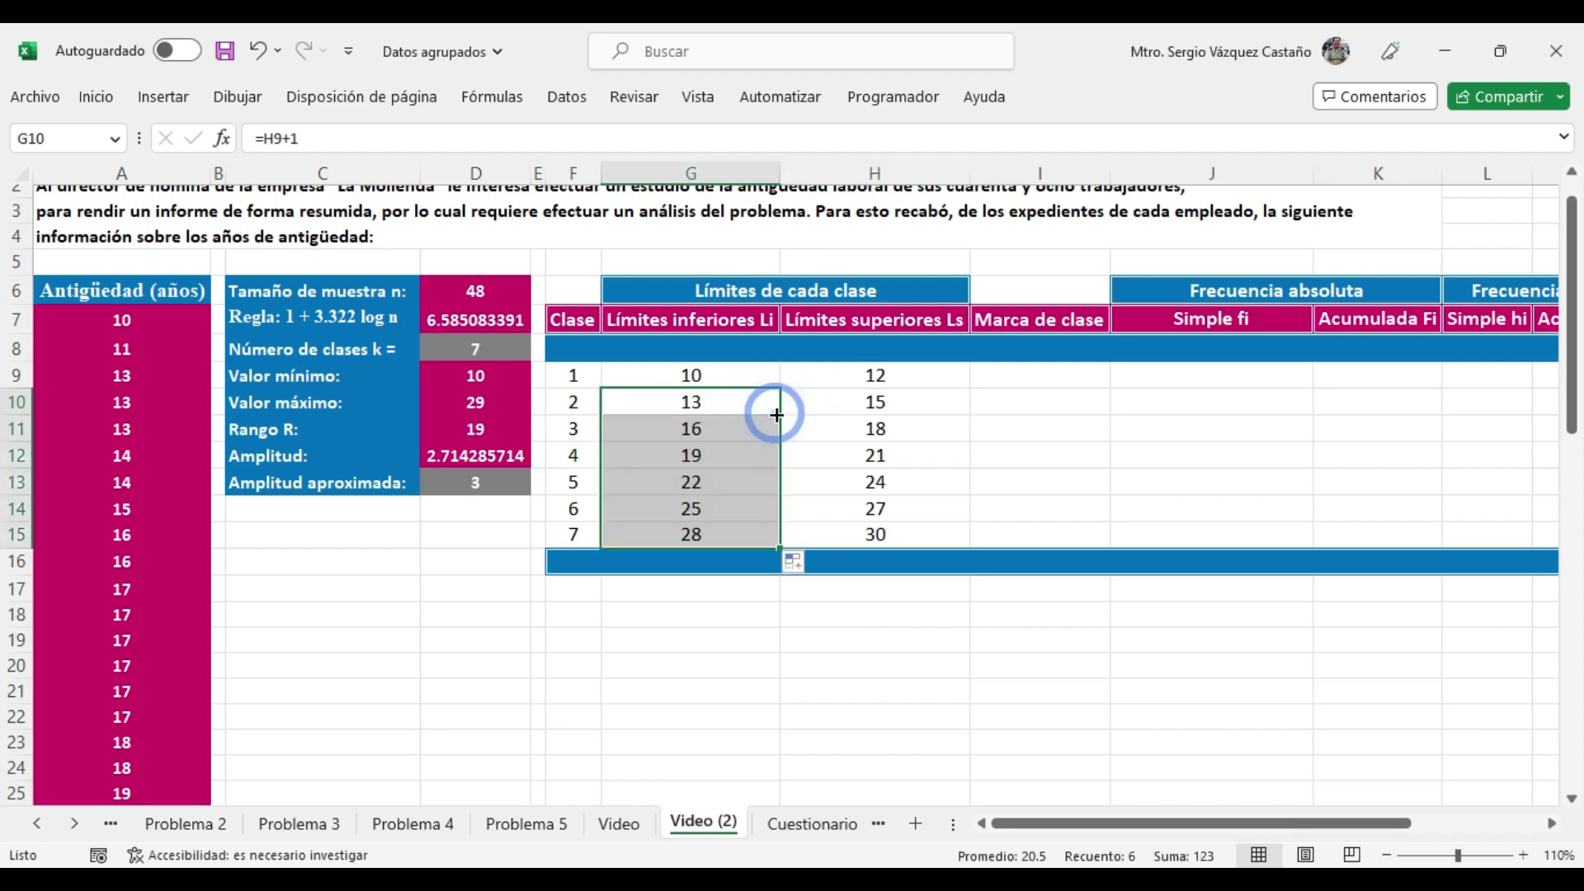
{"action": "left_click", "coordinate": [839, 504]}
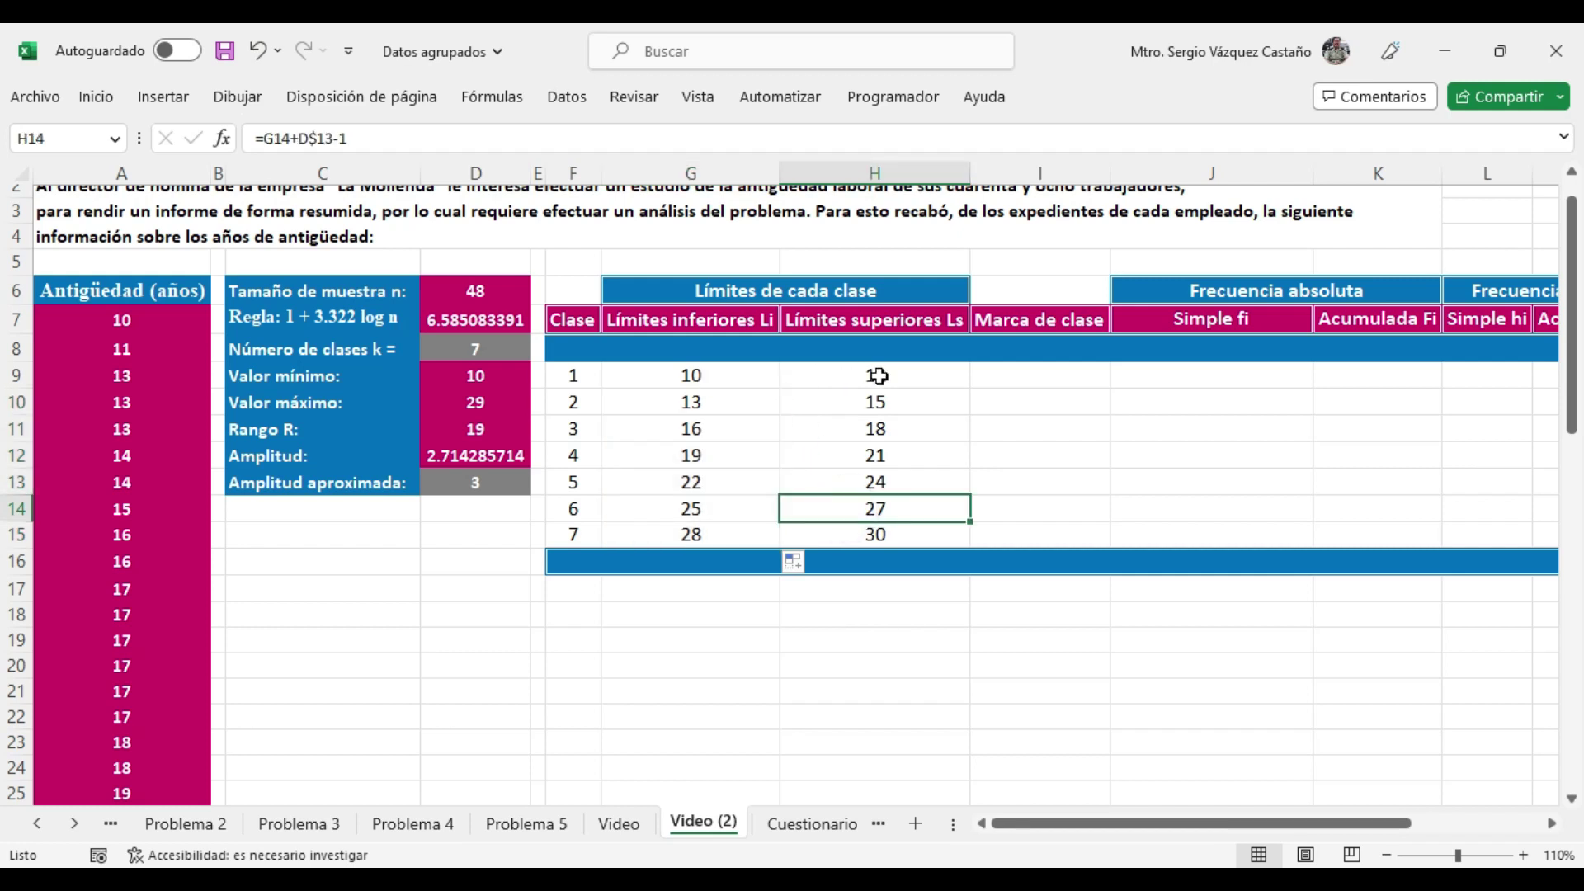
- Calculate the class mark in I9 with =(G9+H9)/2 and fill it down to I15
{"action": "left_click", "coordinate": [993, 376]}
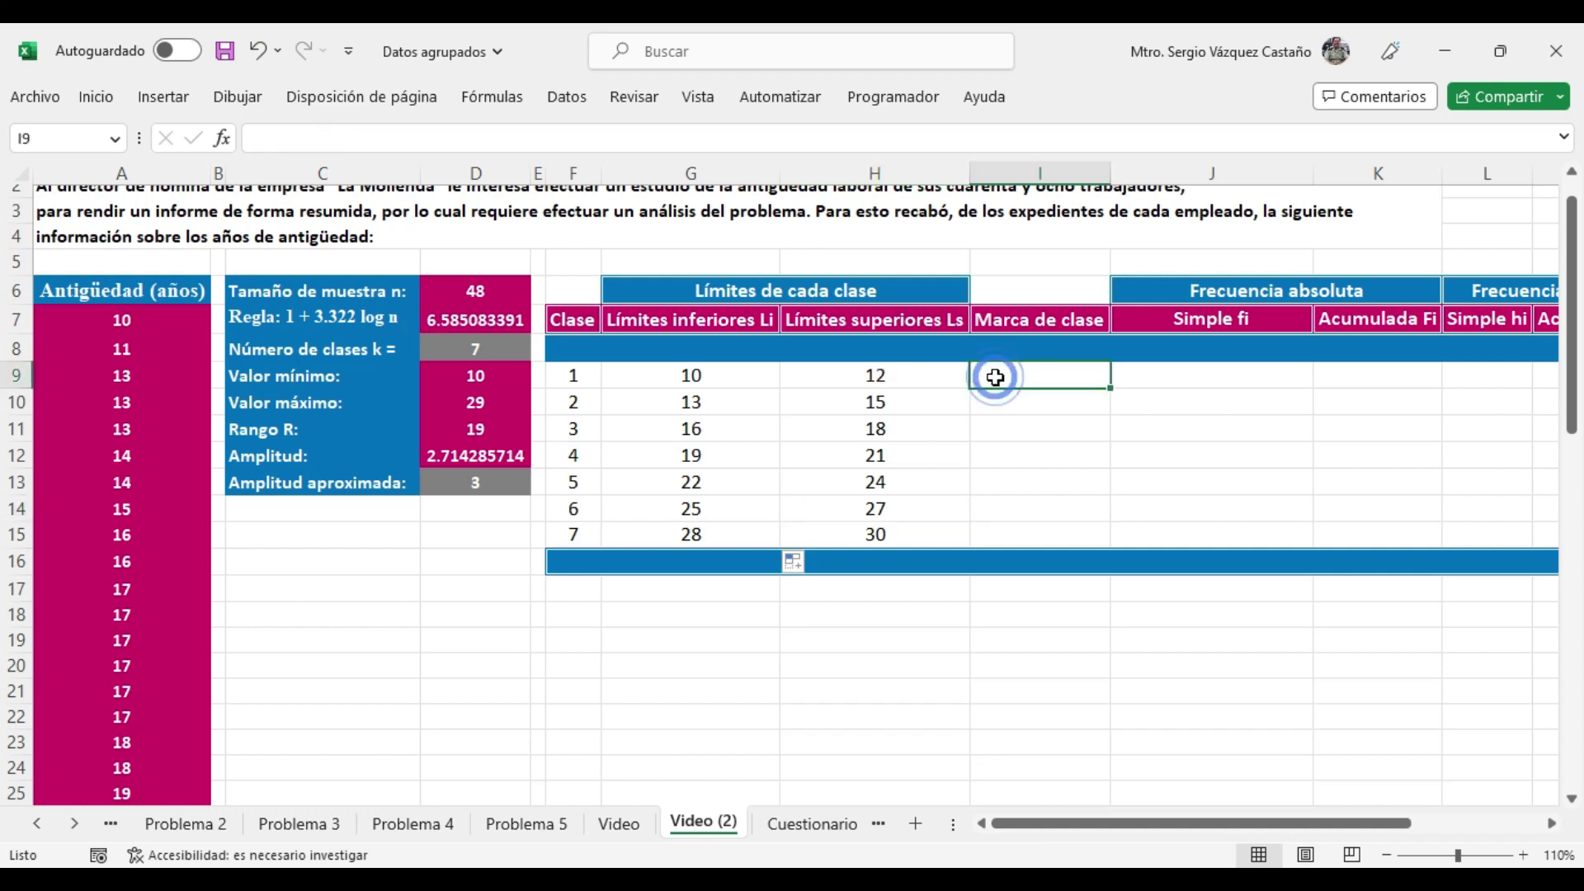
{"action": "type", "text": "="}
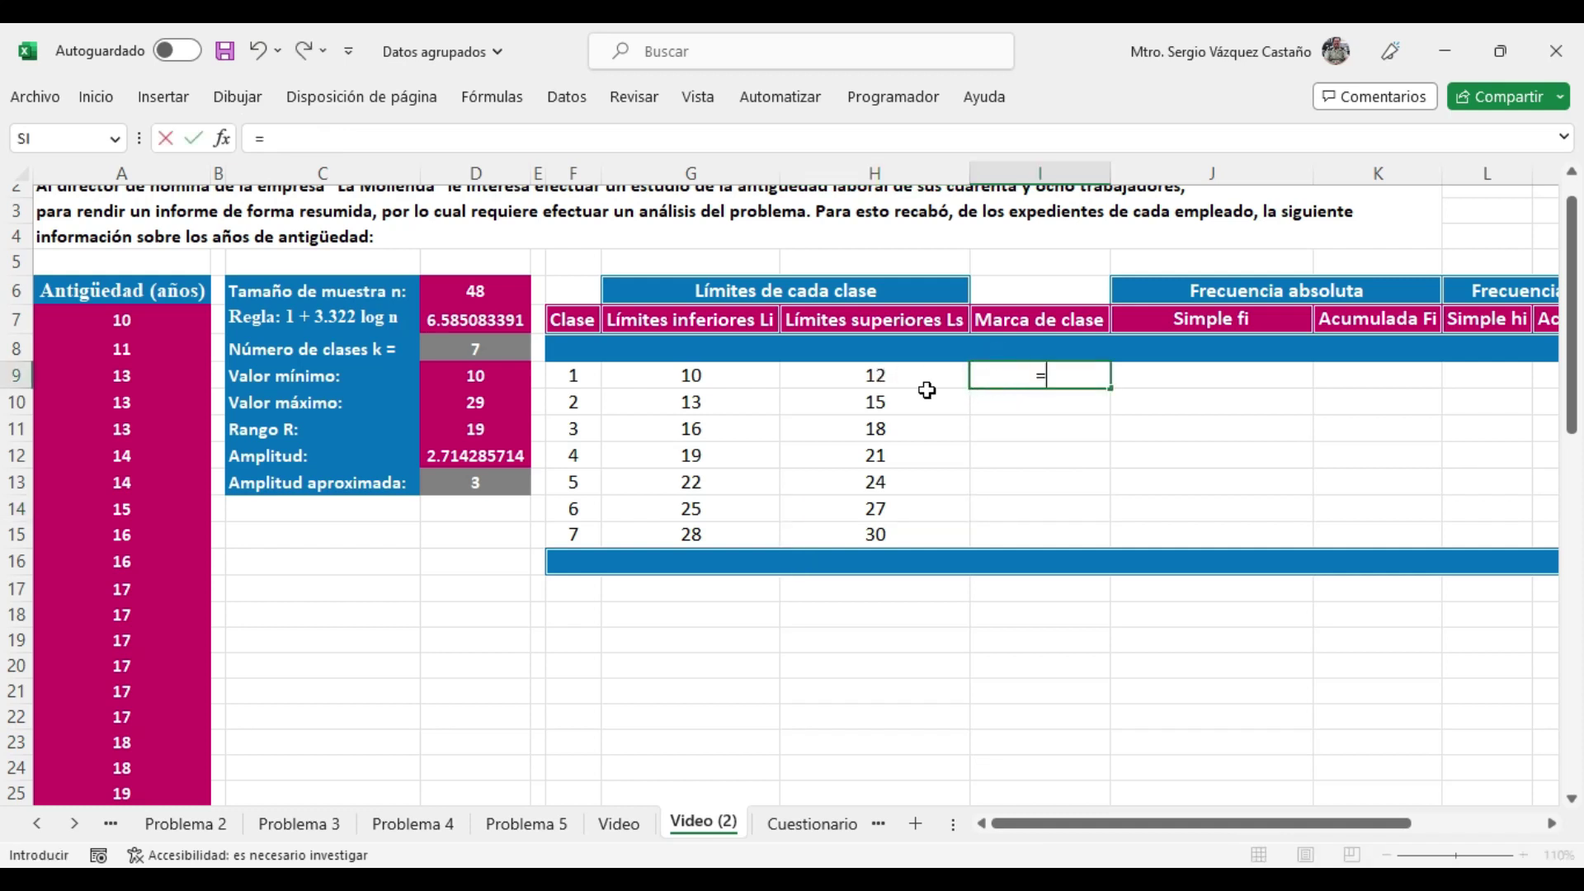
{"action": "left_click", "coordinate": [719, 376]}
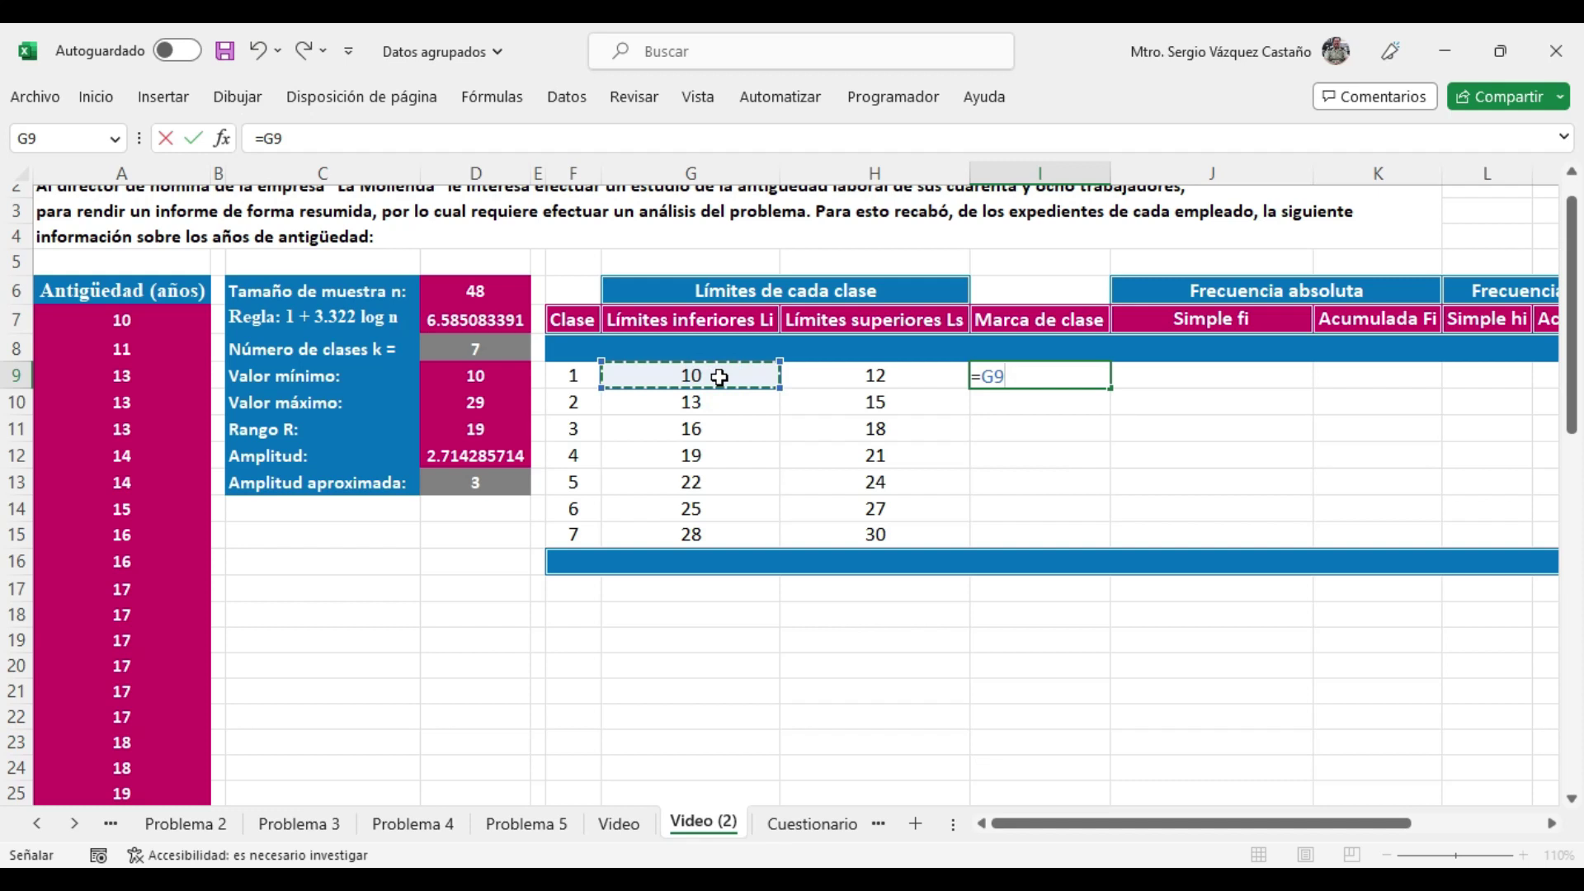
{"action": "key", "text": "BackSpace"}
{"action": "key", "text": "BackSpace"}
{"action": "type", "text": "("}
{"action": "left_click", "coordinate": [719, 376]}
{"action": "type", "text": "+"}
{"action": "left_click", "coordinate": [862, 372]}
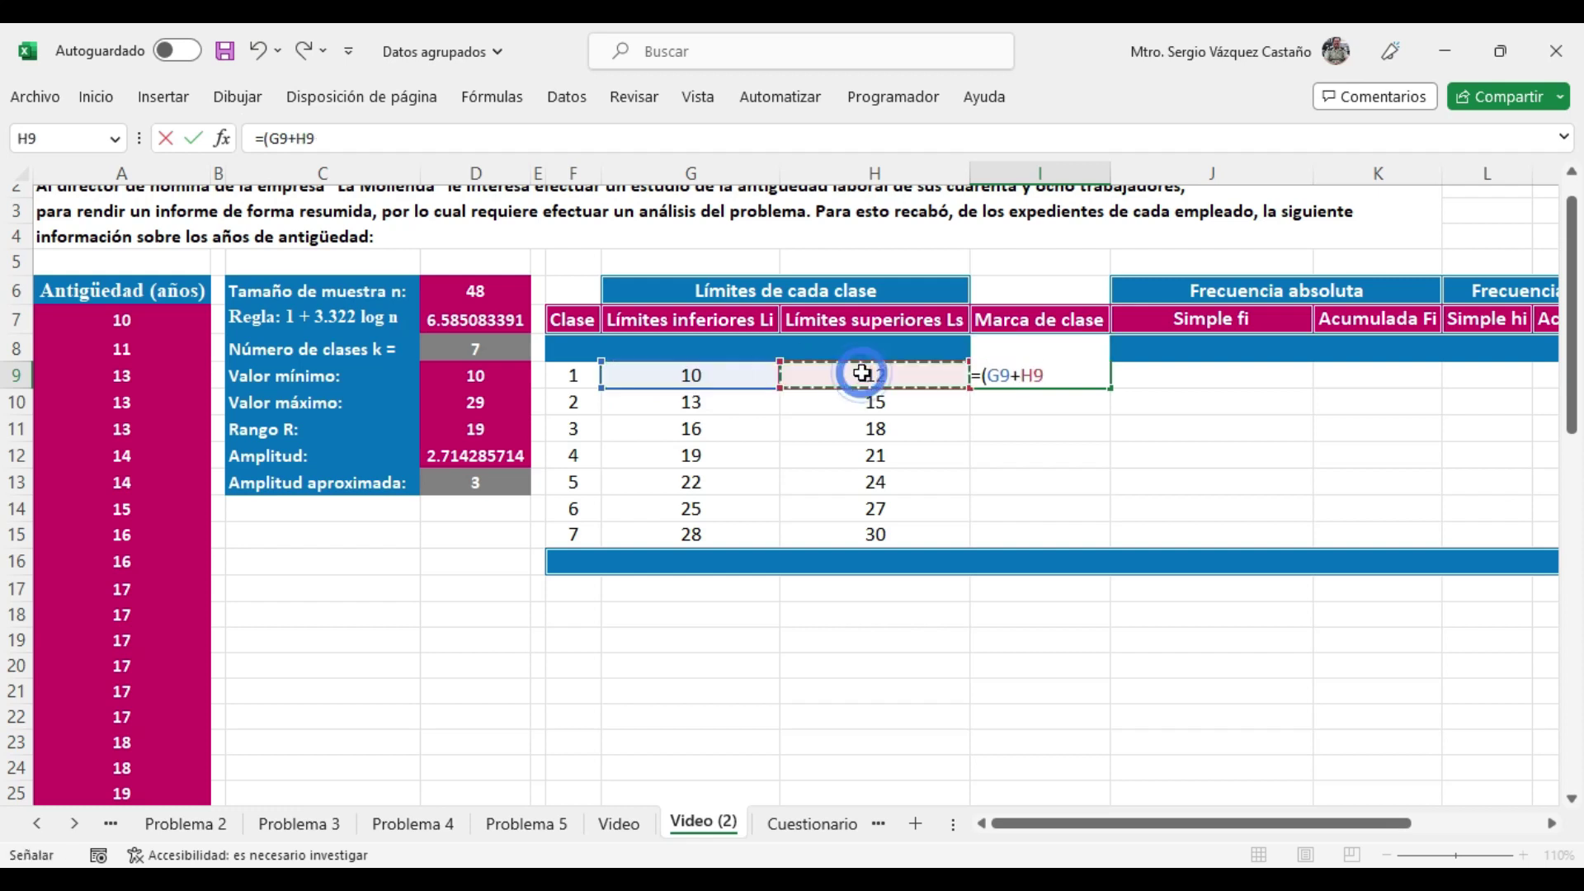
{"action": "type", "text": ")/"}
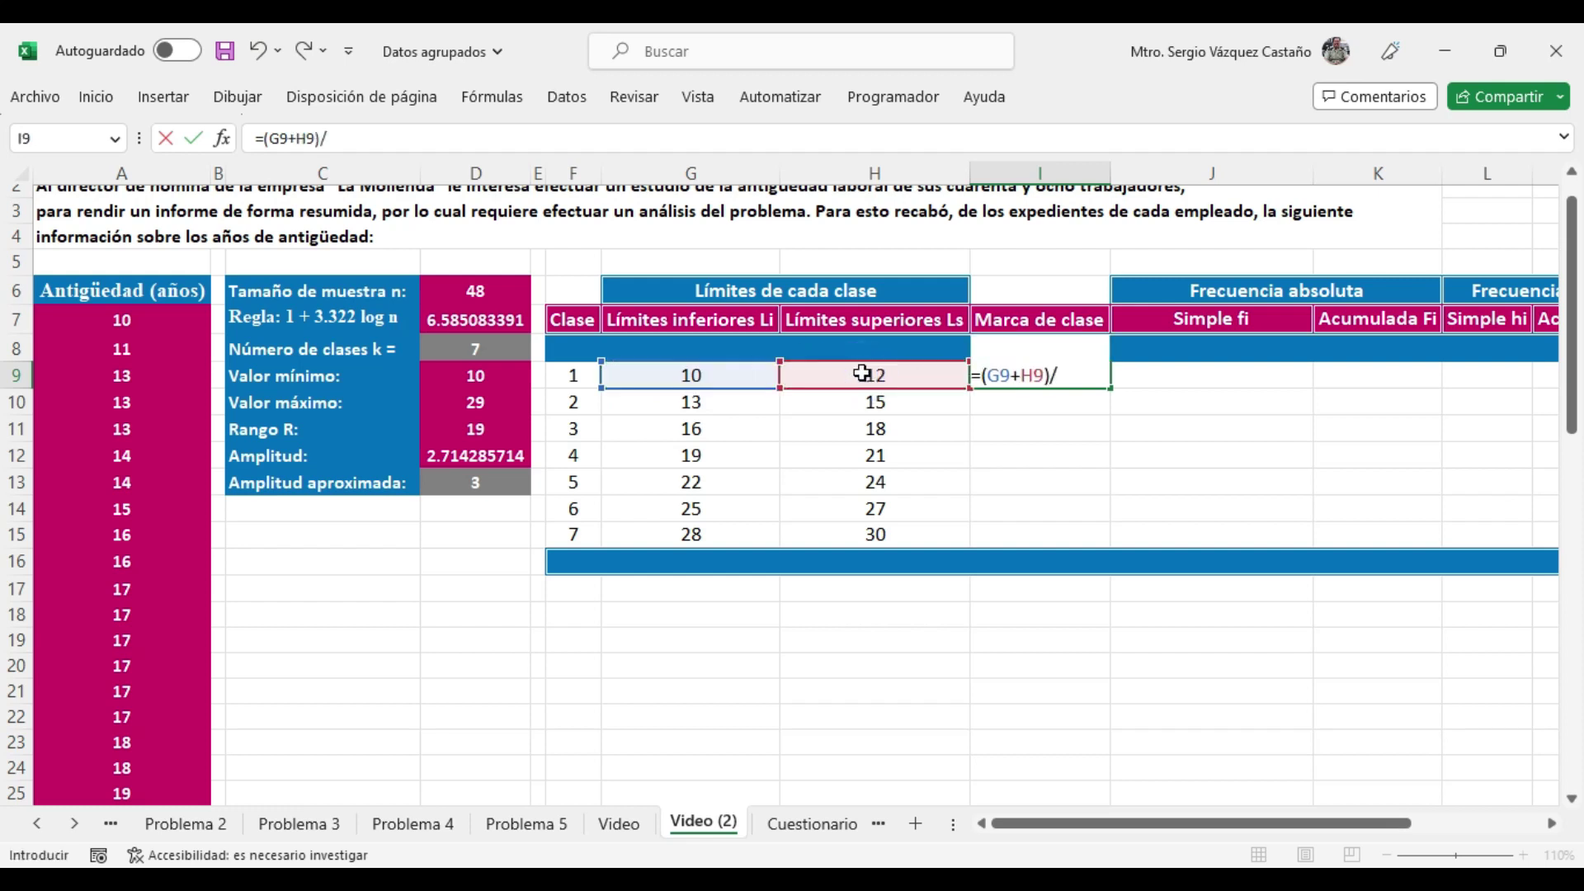
{"action": "type", "text": "2"}
{"action": "key", "text": "Return"}
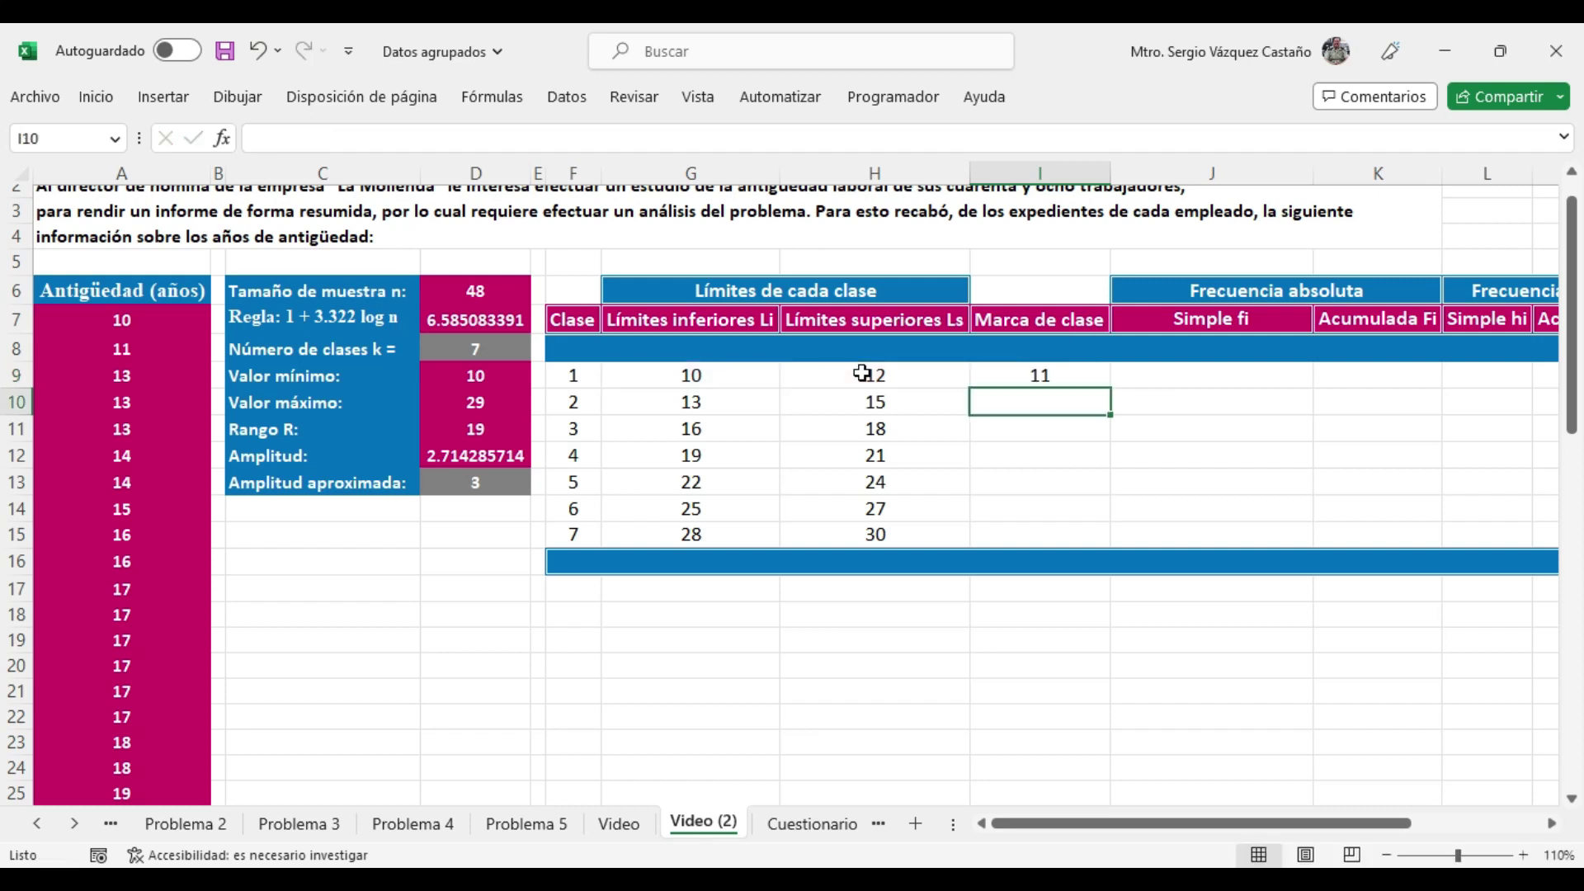
{"action": "left_click", "coordinate": [1069, 371]}
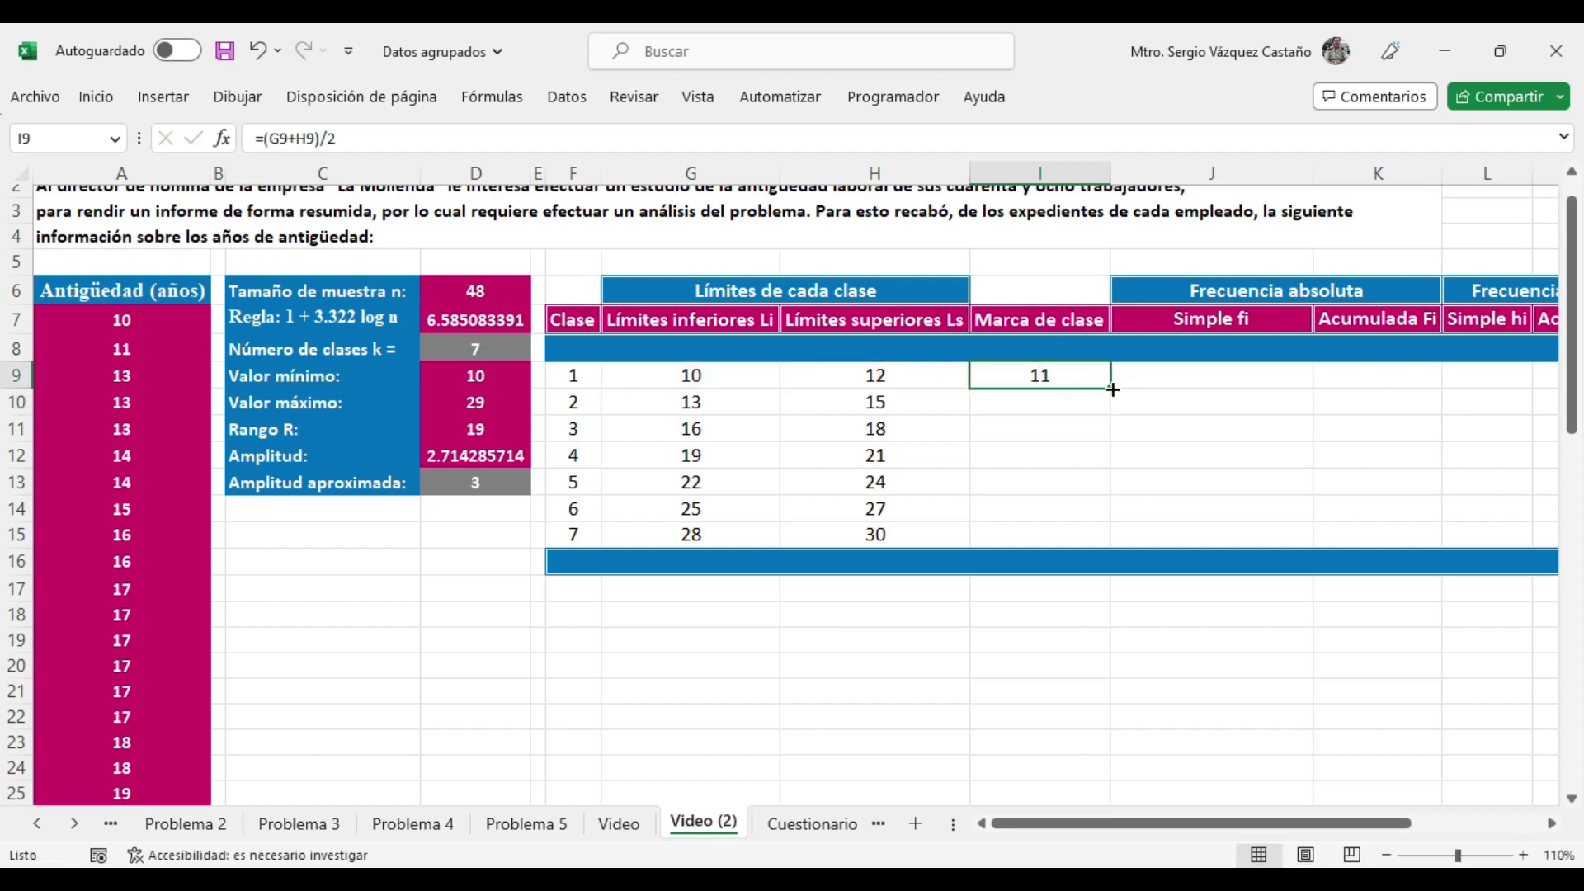
{"action": "double_click", "coordinate": [1109, 382]}
- Start a FRECUENCIA formula across the simple frequency cells J9:J15, with the seniority values A7:A60 as its data
{"action": "left_click", "coordinate": [1160, 369]}
{"action": "scroll", "coordinate": [1262, 413], "scroll_direction": "up", "scroll_amount": 1}
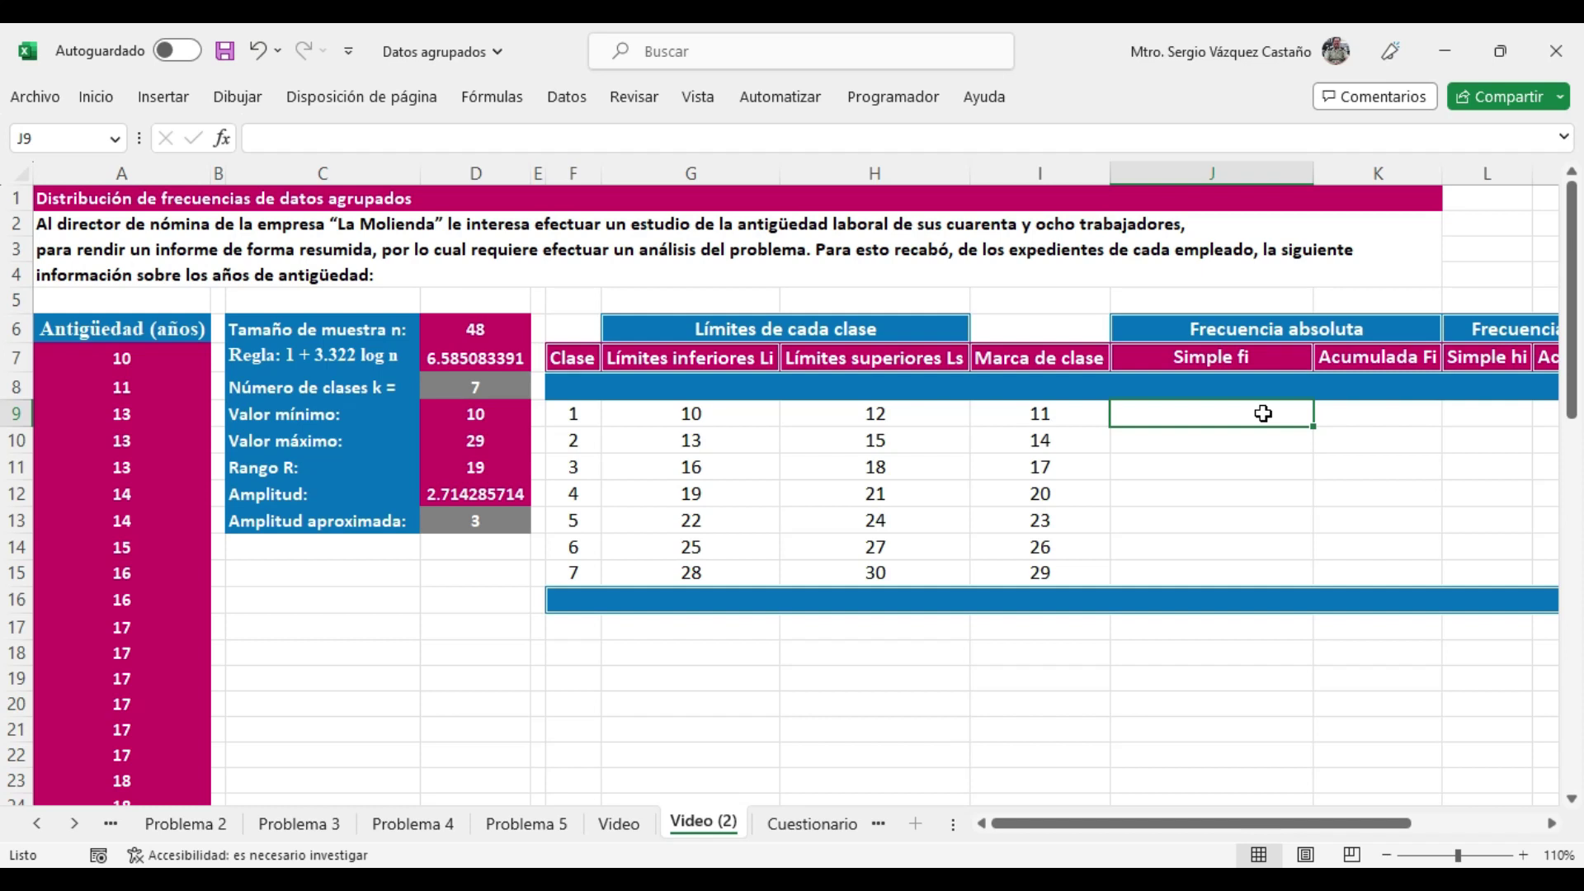
{"action": "key", "text": "shift+Down"}
{"action": "key", "text": "shift+Down"}
{"action": "key", "text": "shift+Down"}
{"action": "key", "text": "shift+Down"}
{"action": "key", "text": "shift+Down"}
{"action": "key", "text": "shift+Down"}
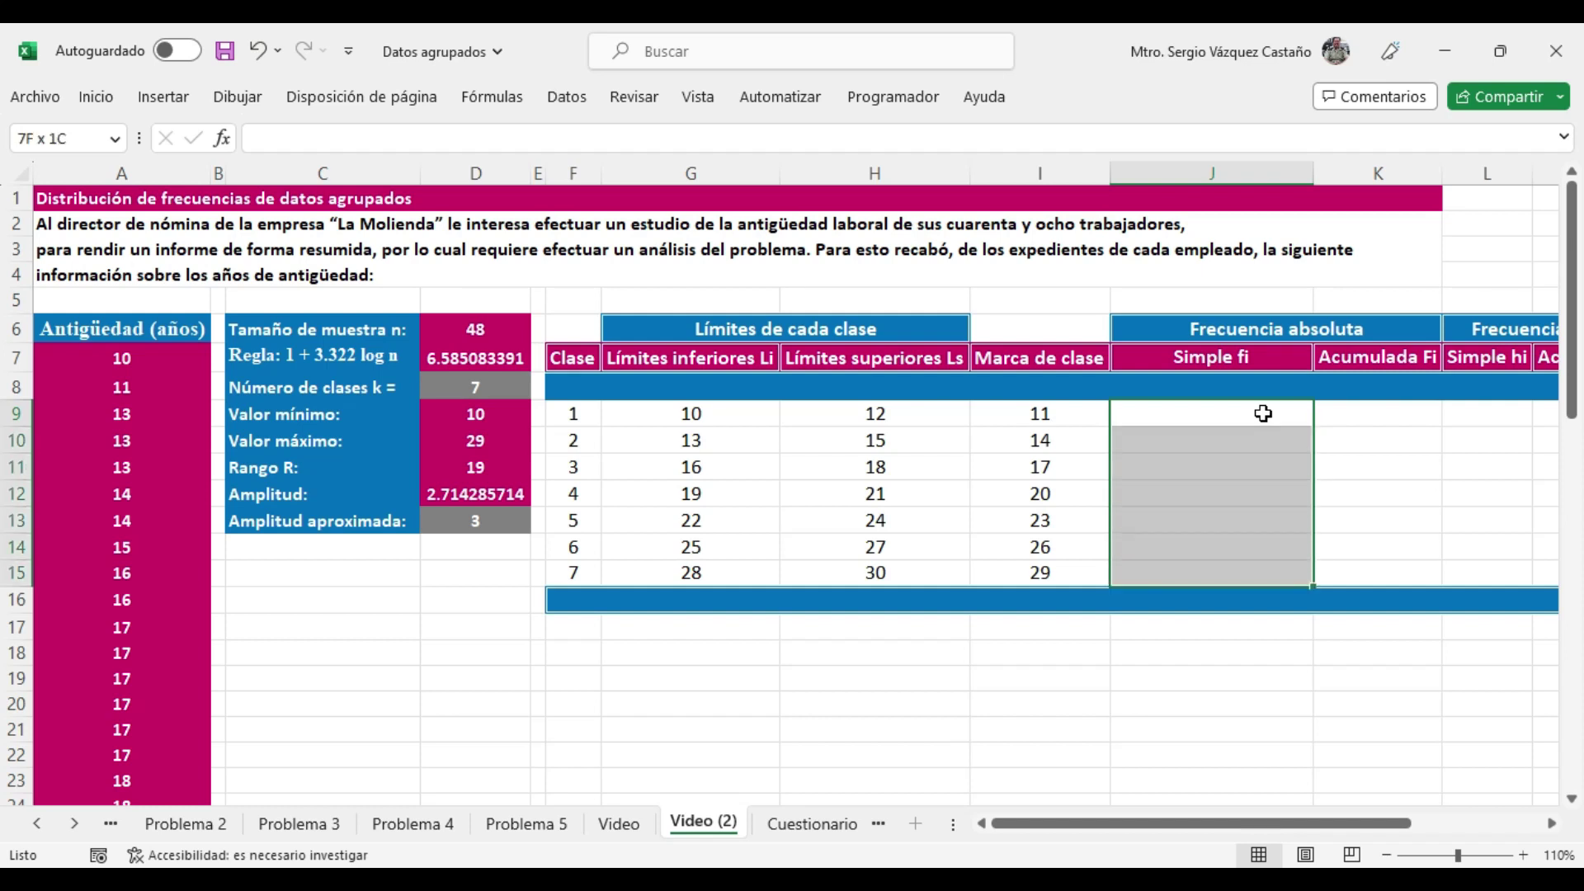
{"action": "type", "text": "="}
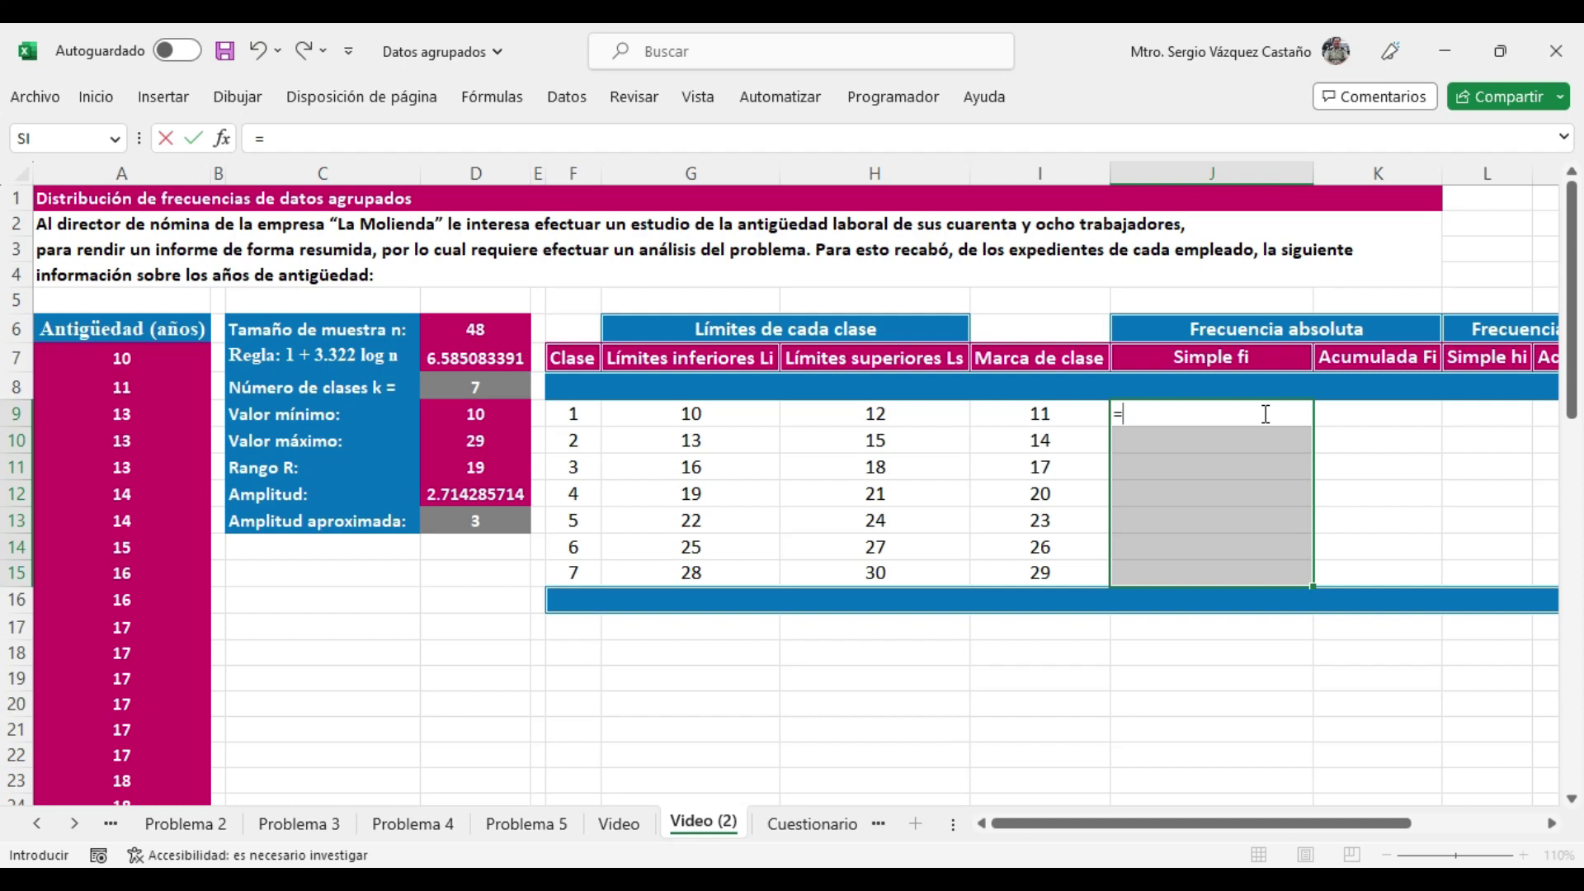
{"action": "type", "text": "FRE"}
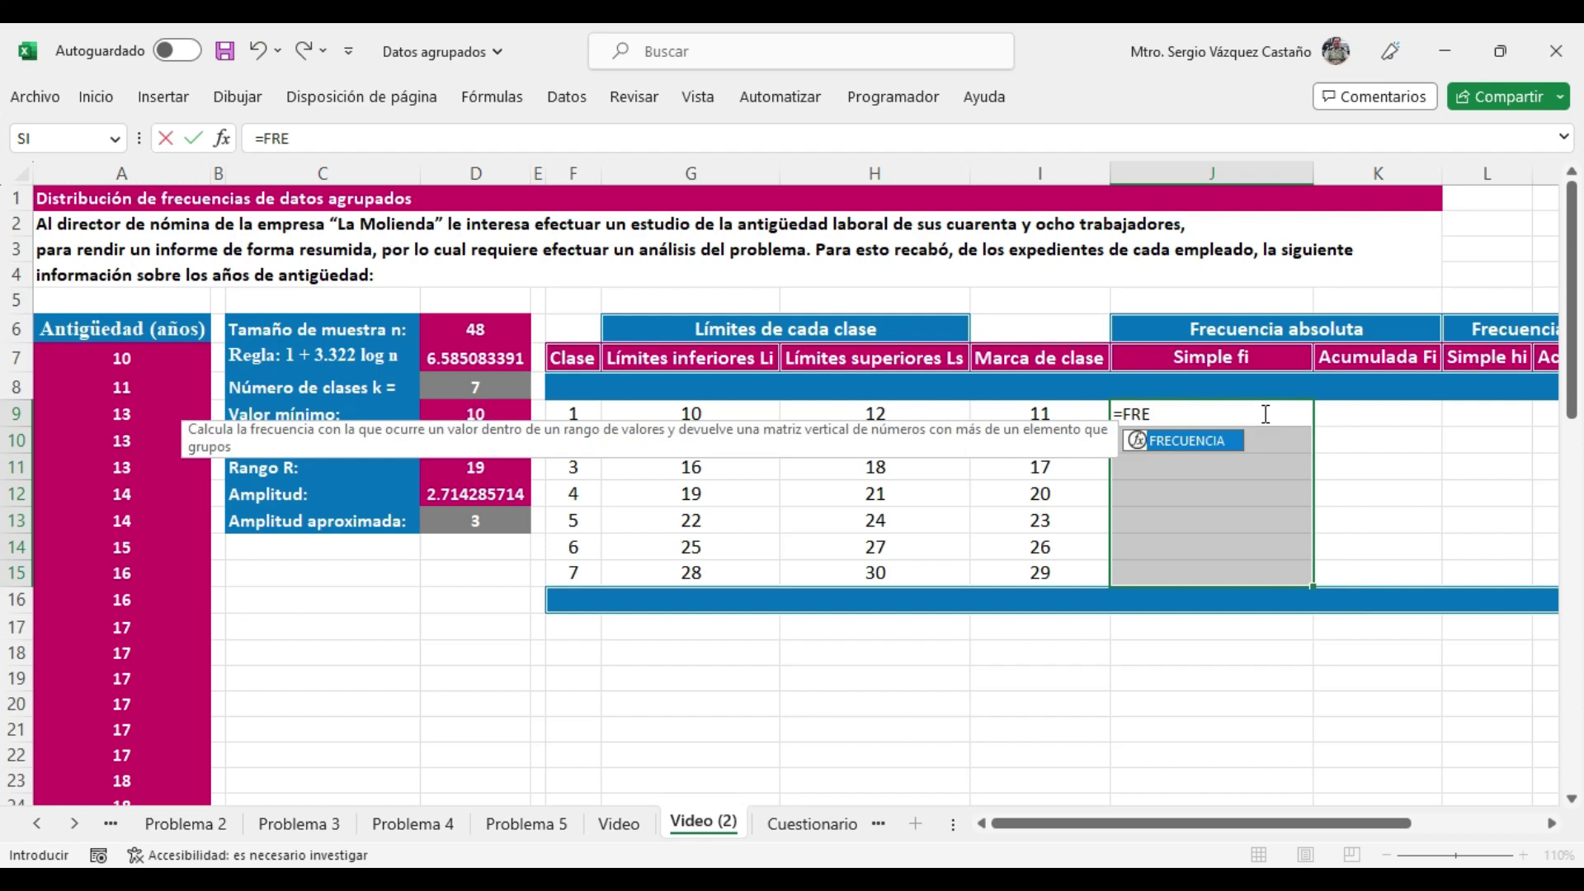
{"action": "double_click", "coordinate": [1224, 442]}
{"action": "left_click", "coordinate": [157, 357]}
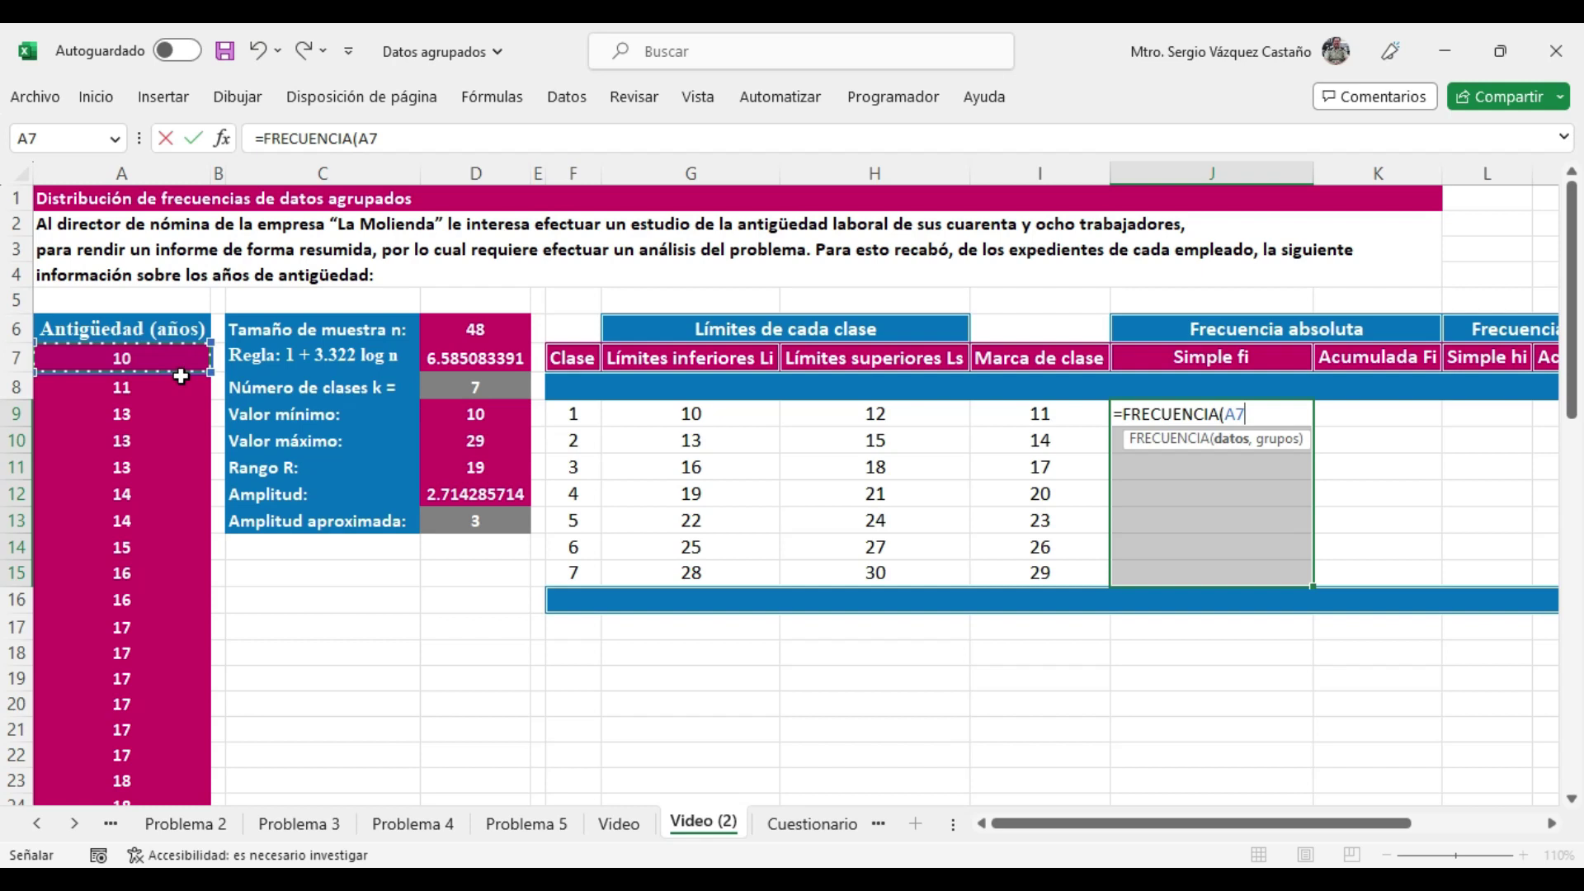
{"action": "left_click_drag", "start_coordinate": [210, 372], "coordinate": [190, 858]}
- Add the upper limits H9:H15 as the groups and enter =FRECUENCIA(A7:A60,H9:H15) as an array formula
{"action": "type", "text": ","}
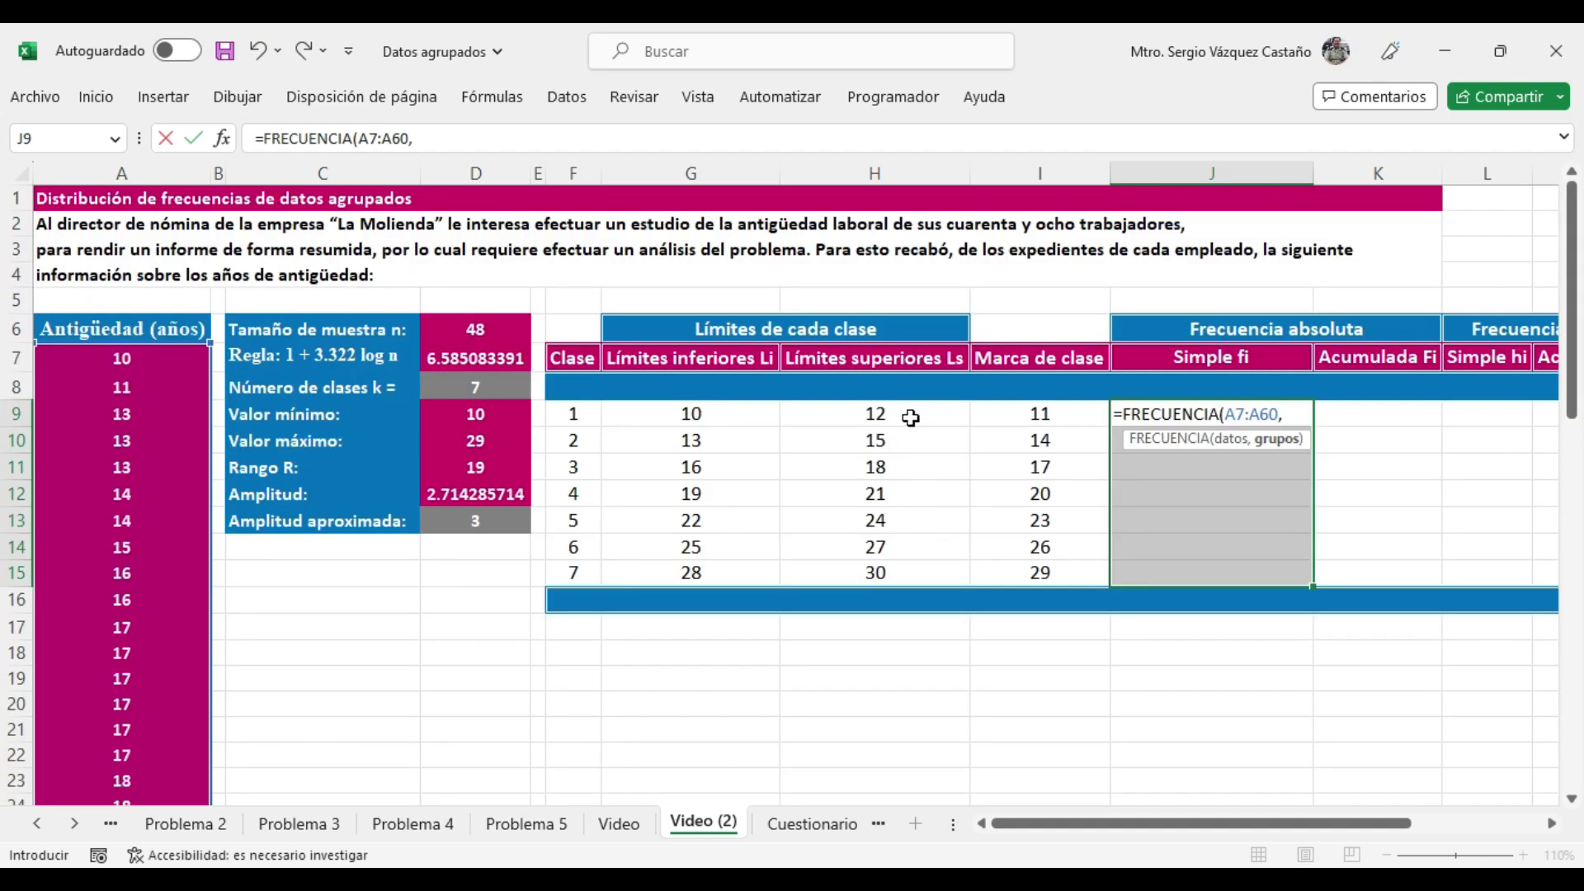
{"action": "left_click", "coordinate": [910, 415]}
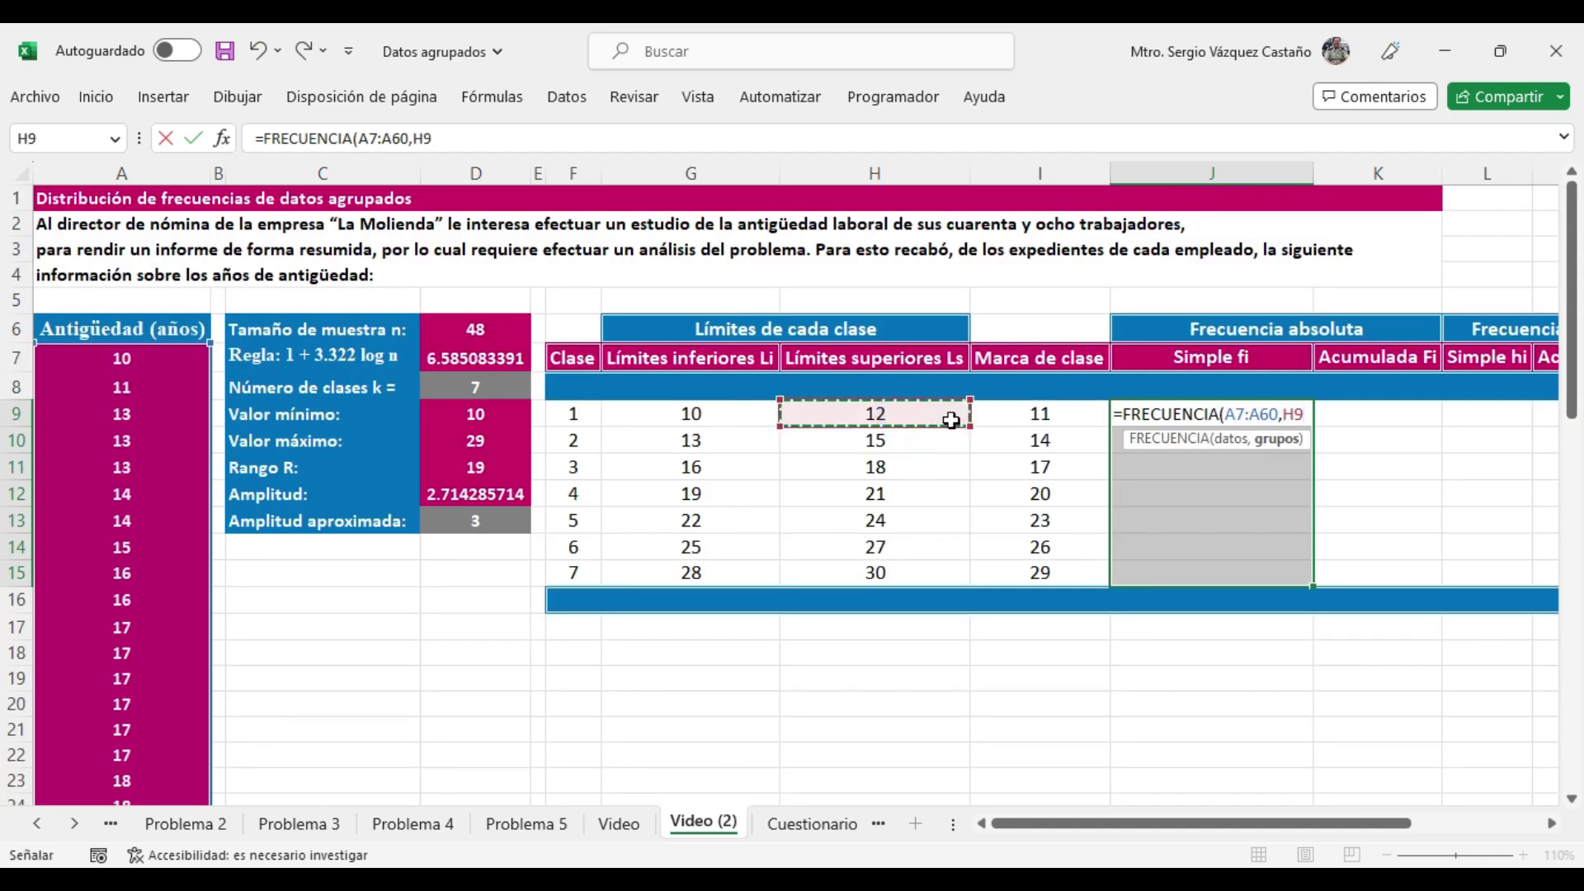
{"action": "left_click_drag", "start_coordinate": [969, 426], "coordinate": [965, 575]}
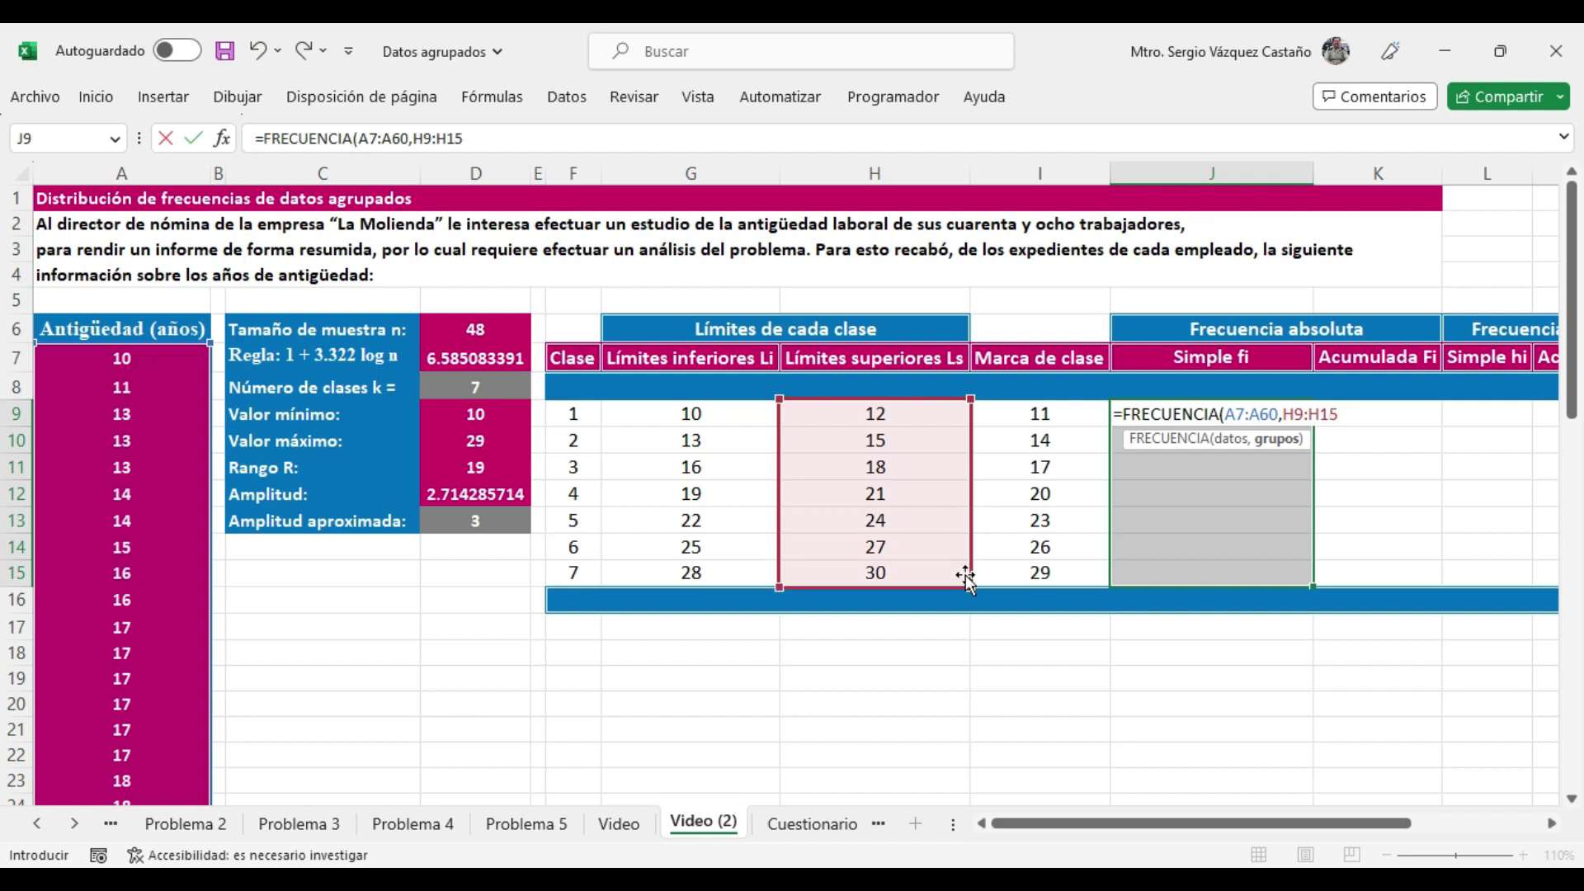
{"action": "type", "text": ")"}
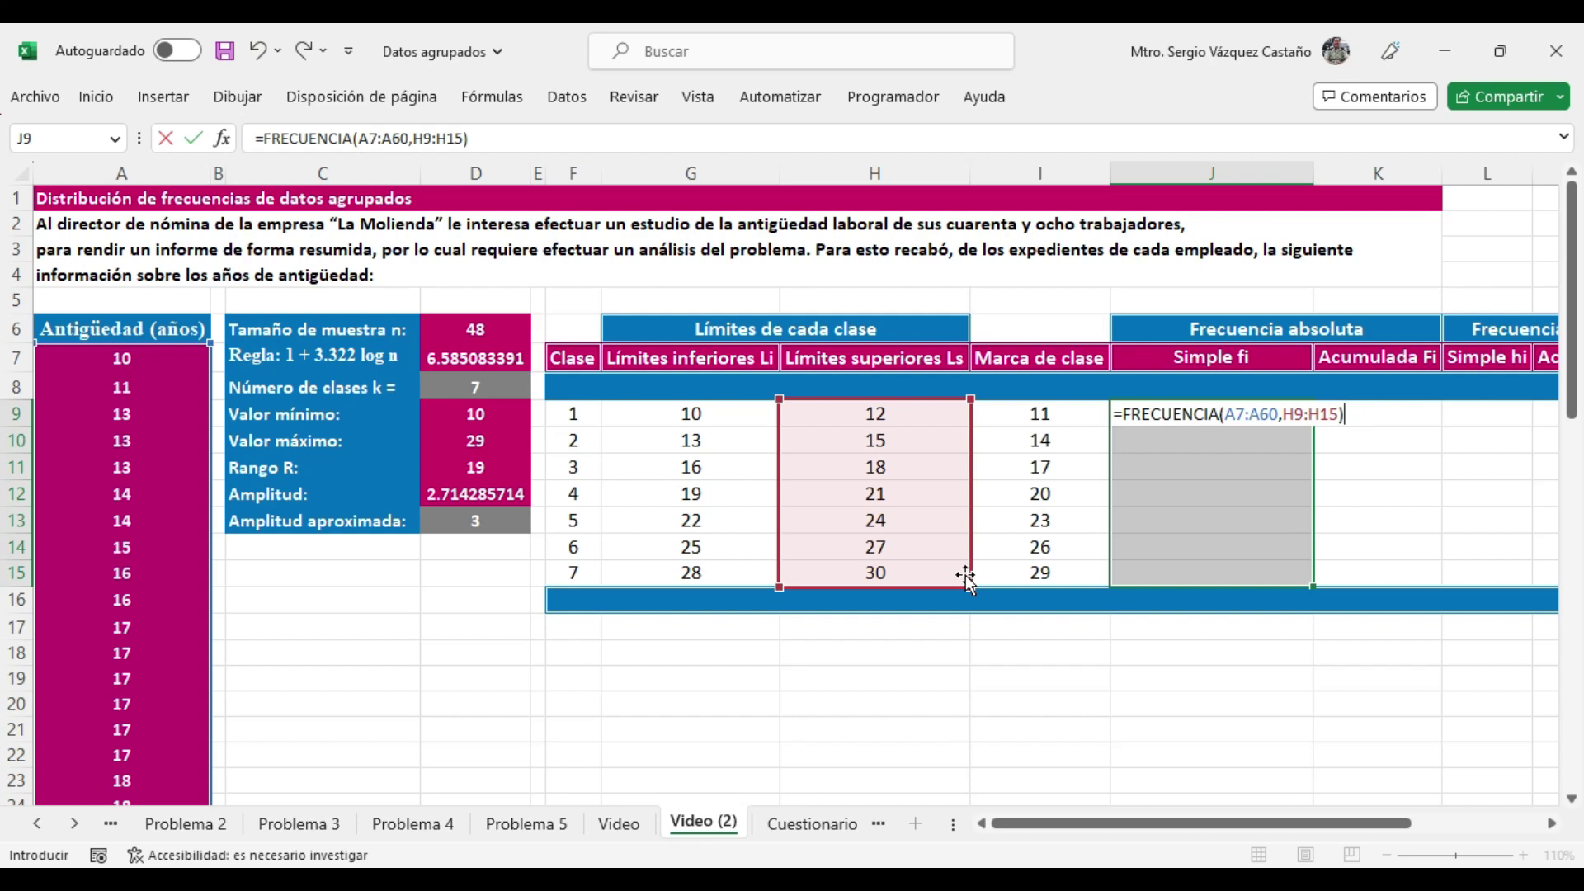
{"action": "key", "text": "ctrl+shift+Return"}
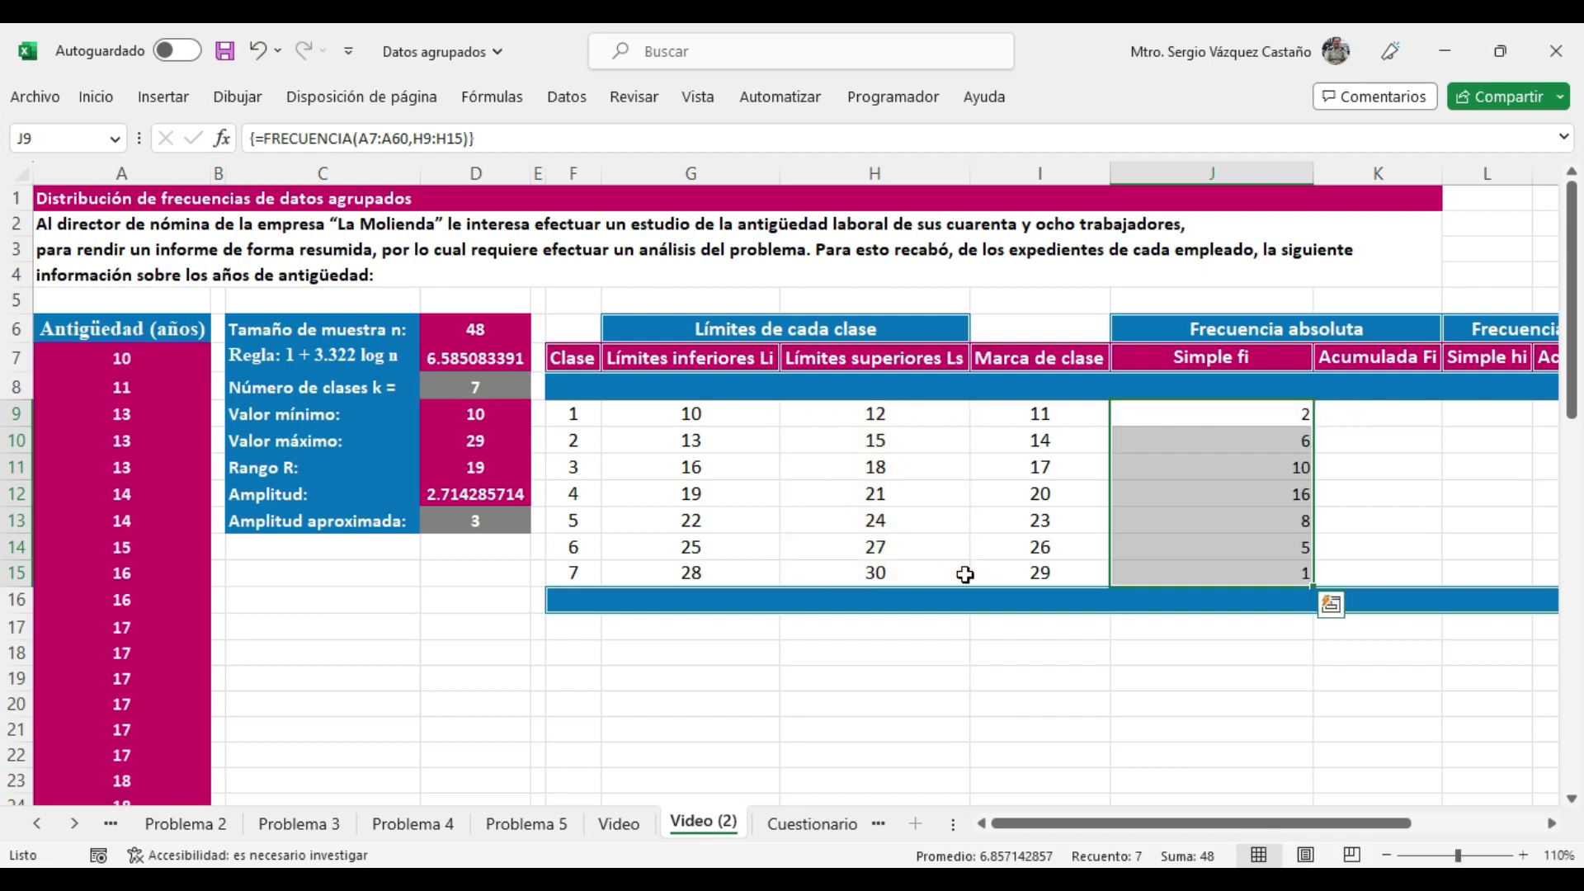
- Autofit the width of column J and center its contents horizontally
{"action": "left_click", "coordinate": [1211, 627]}
{"action": "double_click", "coordinate": [1312, 173]}
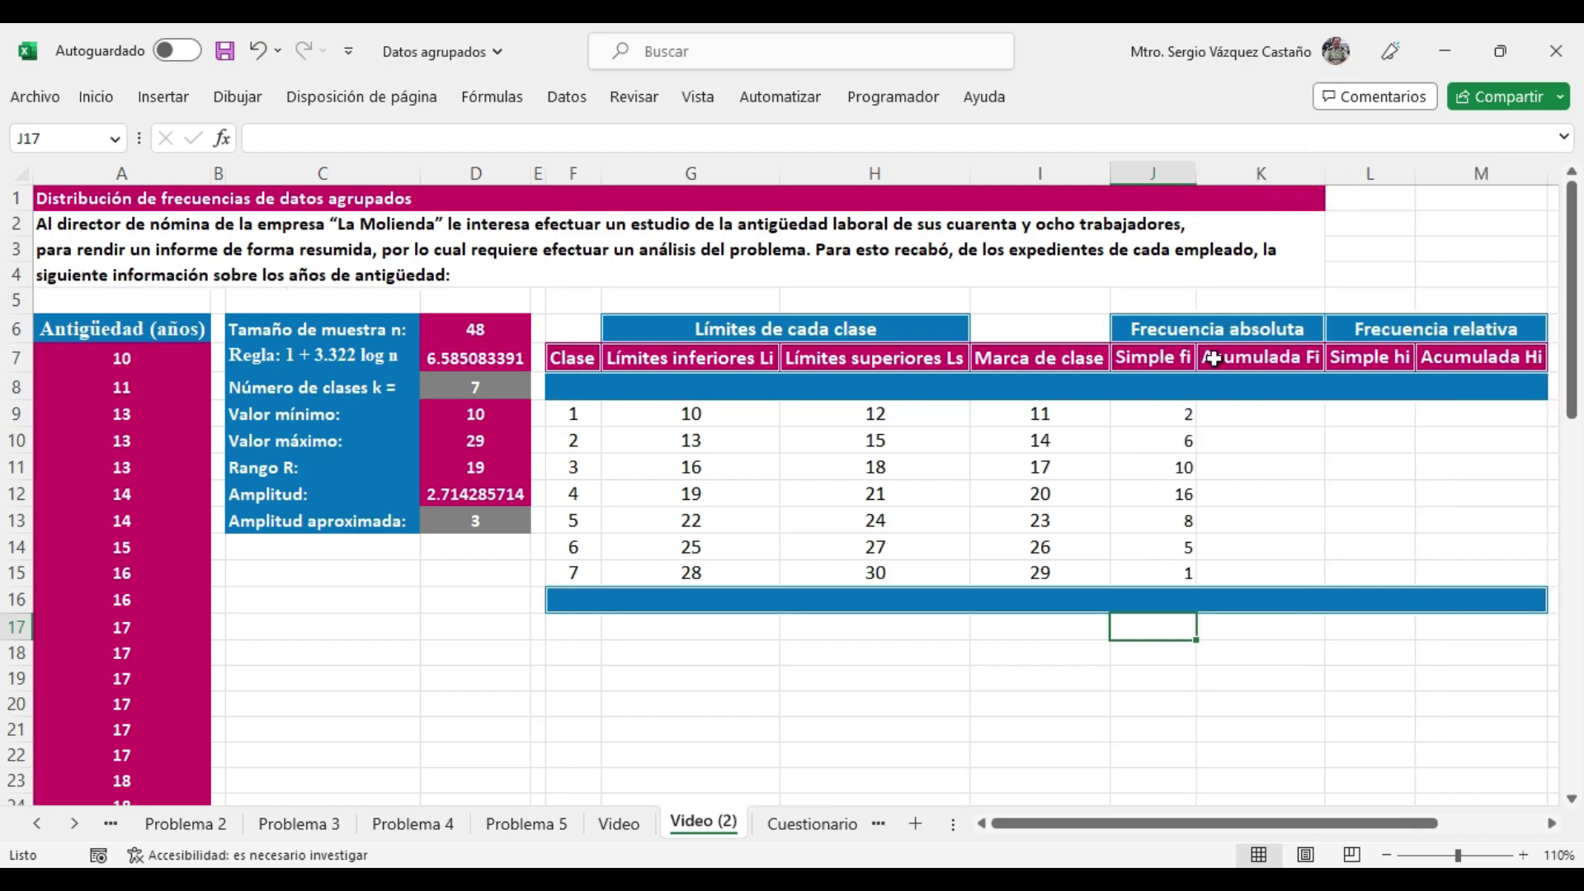
{"action": "left_click", "coordinate": [1154, 174]}
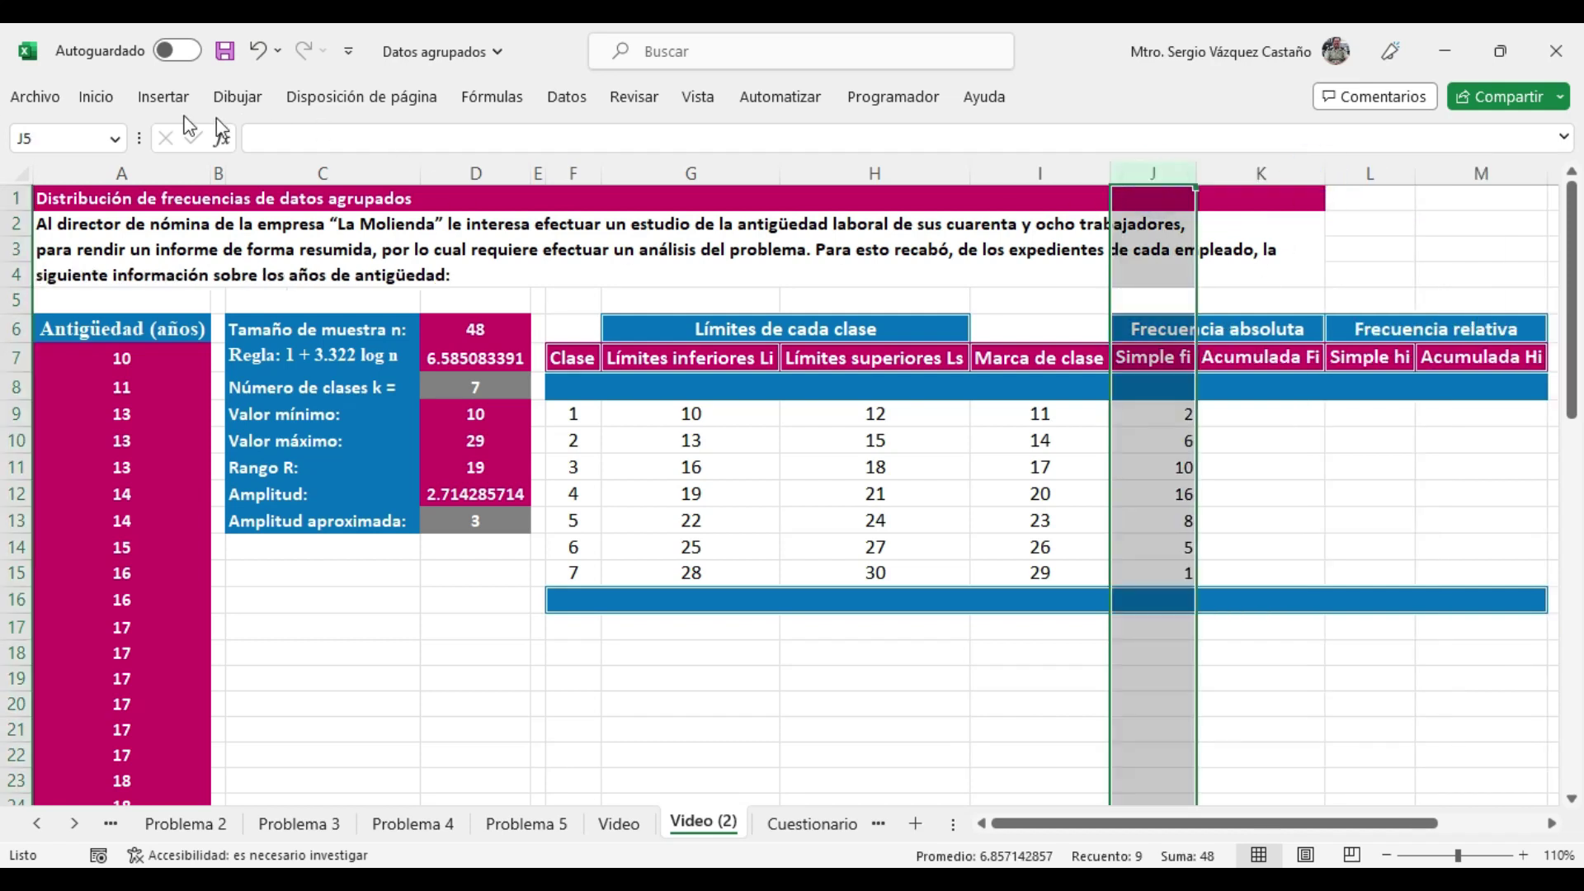
{"action": "left_click", "coordinate": [95, 97]}
{"action": "left_click", "coordinate": [455, 177]}
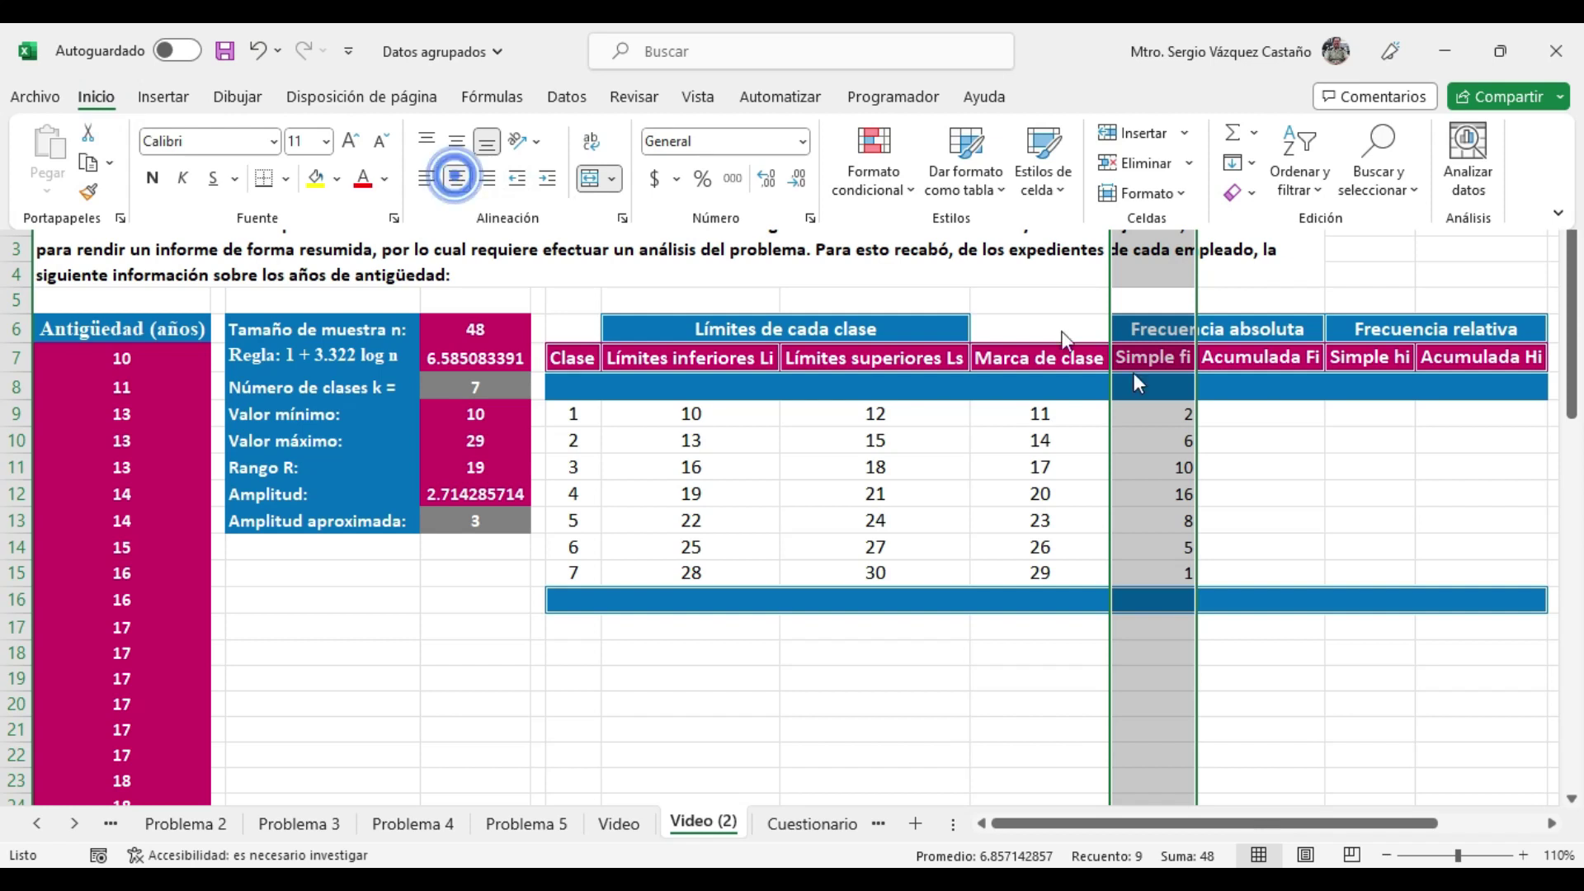
- Set the first cumulative absolute frequency in K9 to the first simple frequency with =J9
{"action": "left_click", "coordinate": [1279, 417]}
{"action": "left_click", "coordinate": [1279, 418]}
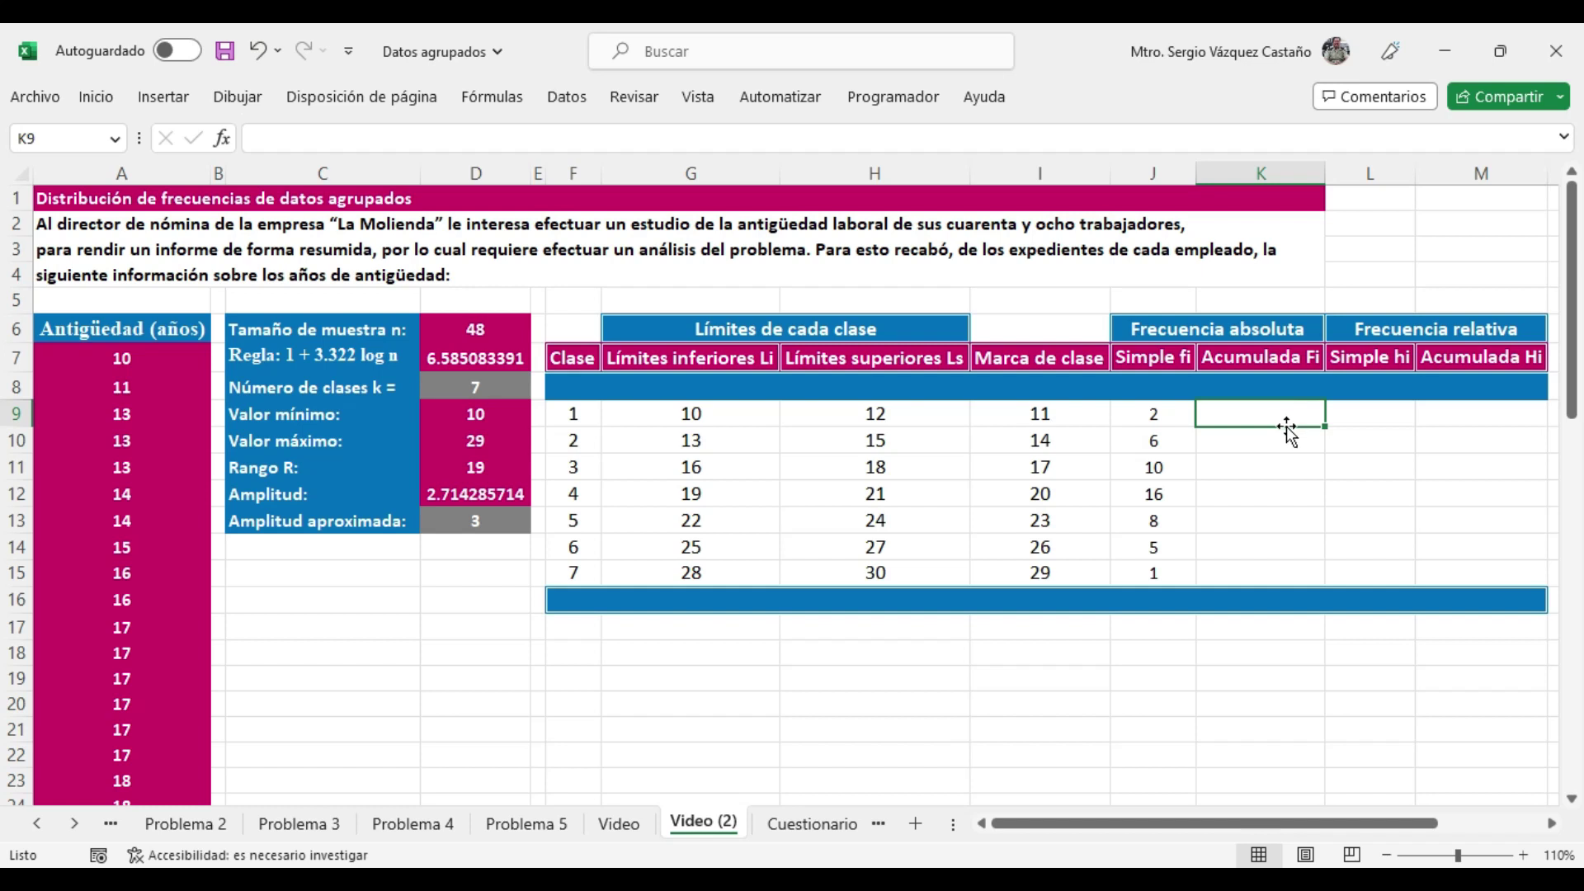
{"action": "type", "text": "="}
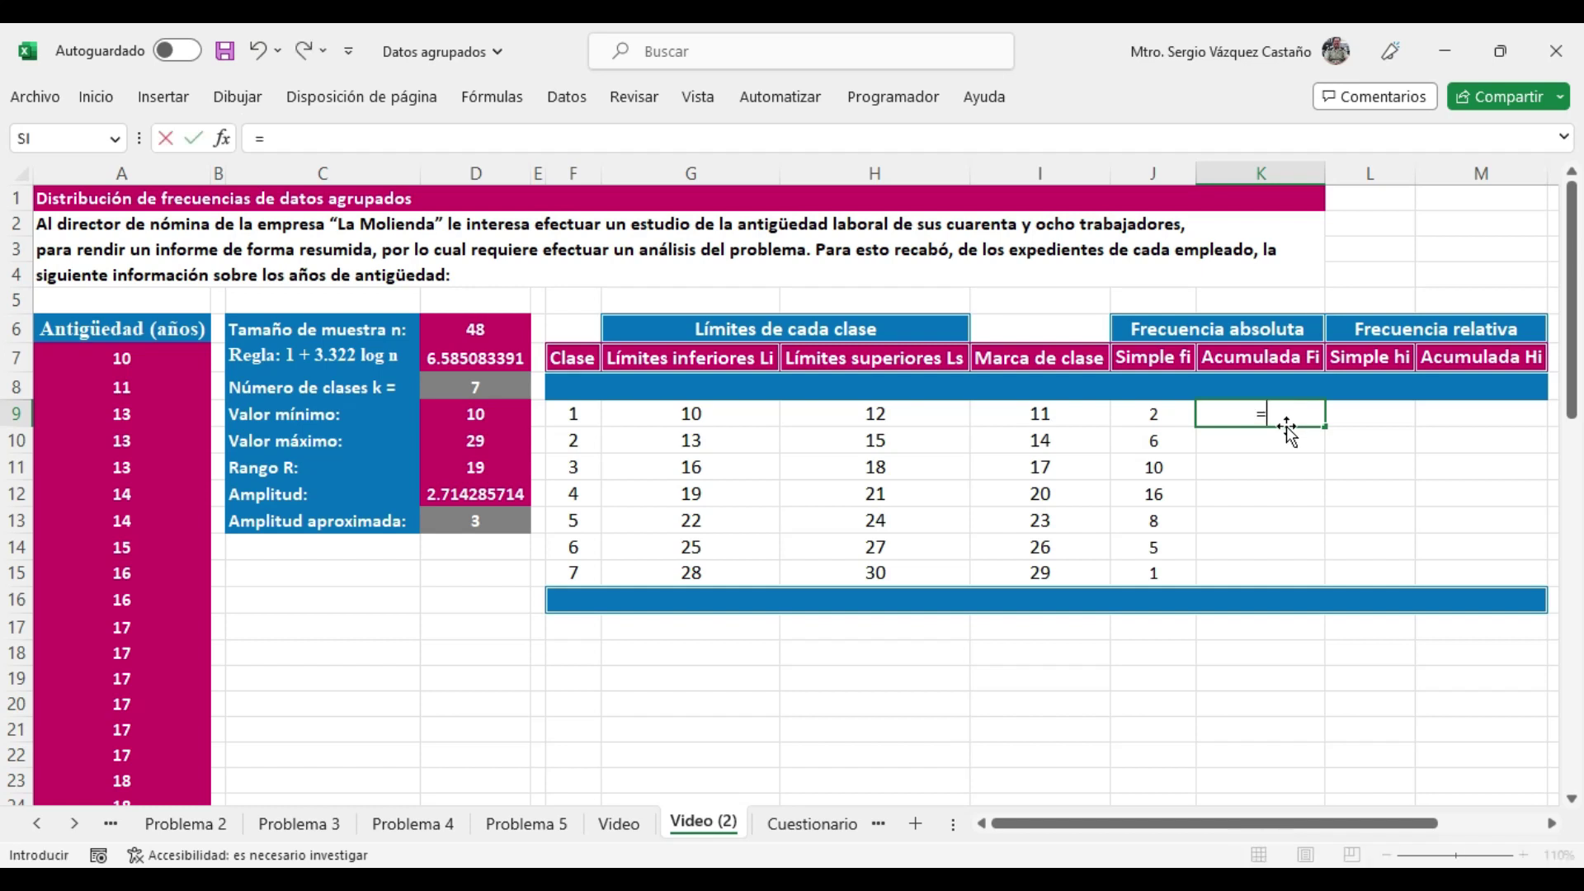
{"action": "left_click", "coordinate": [1180, 410]}
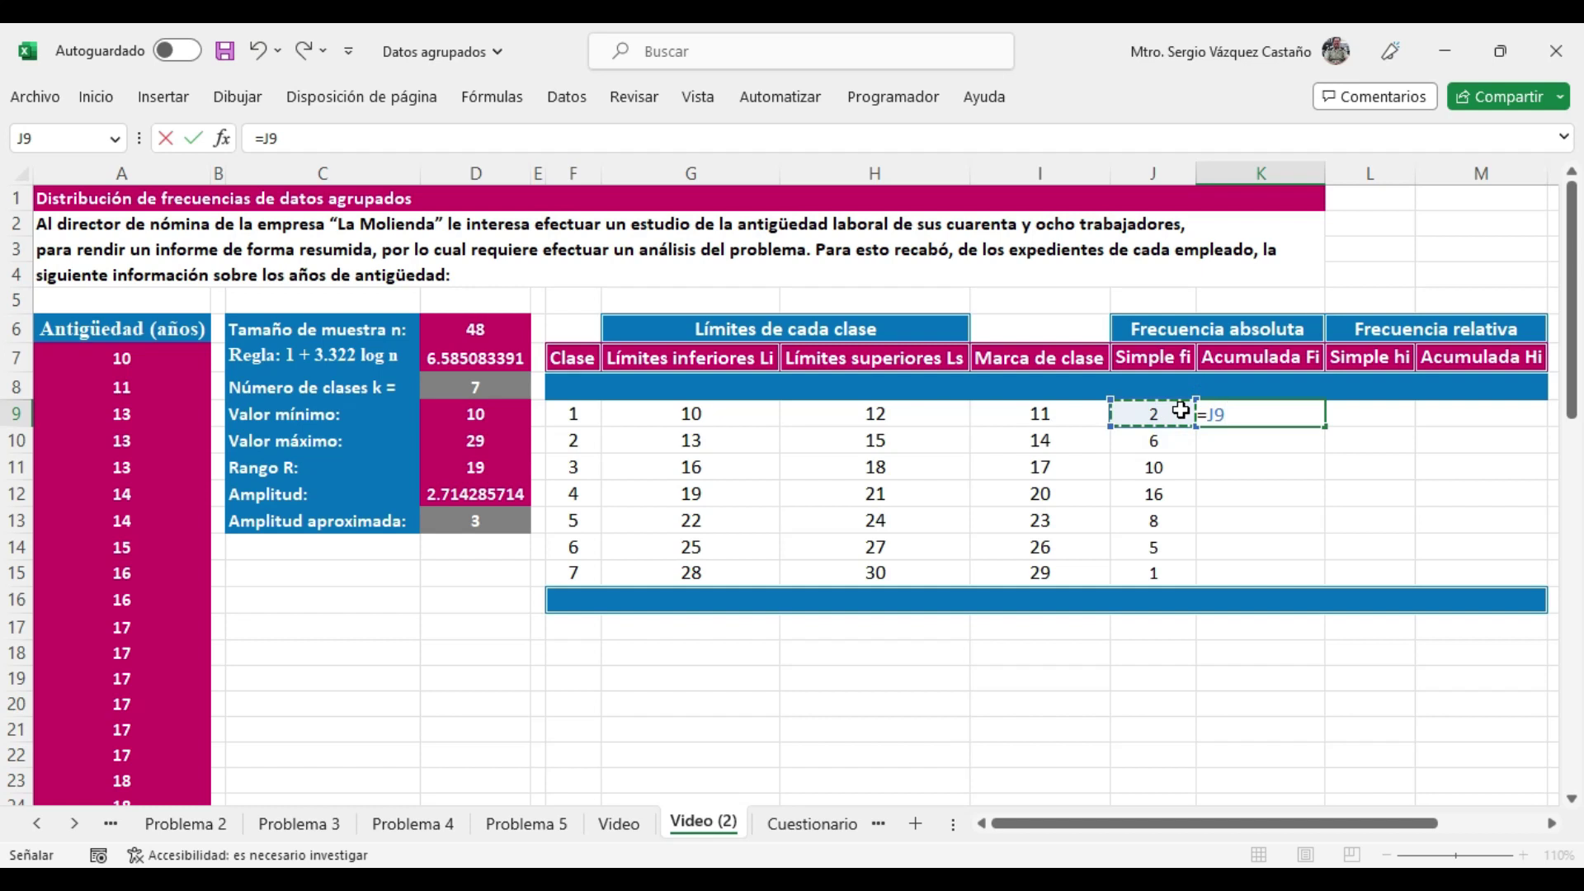
{"action": "key", "text": "Return"}
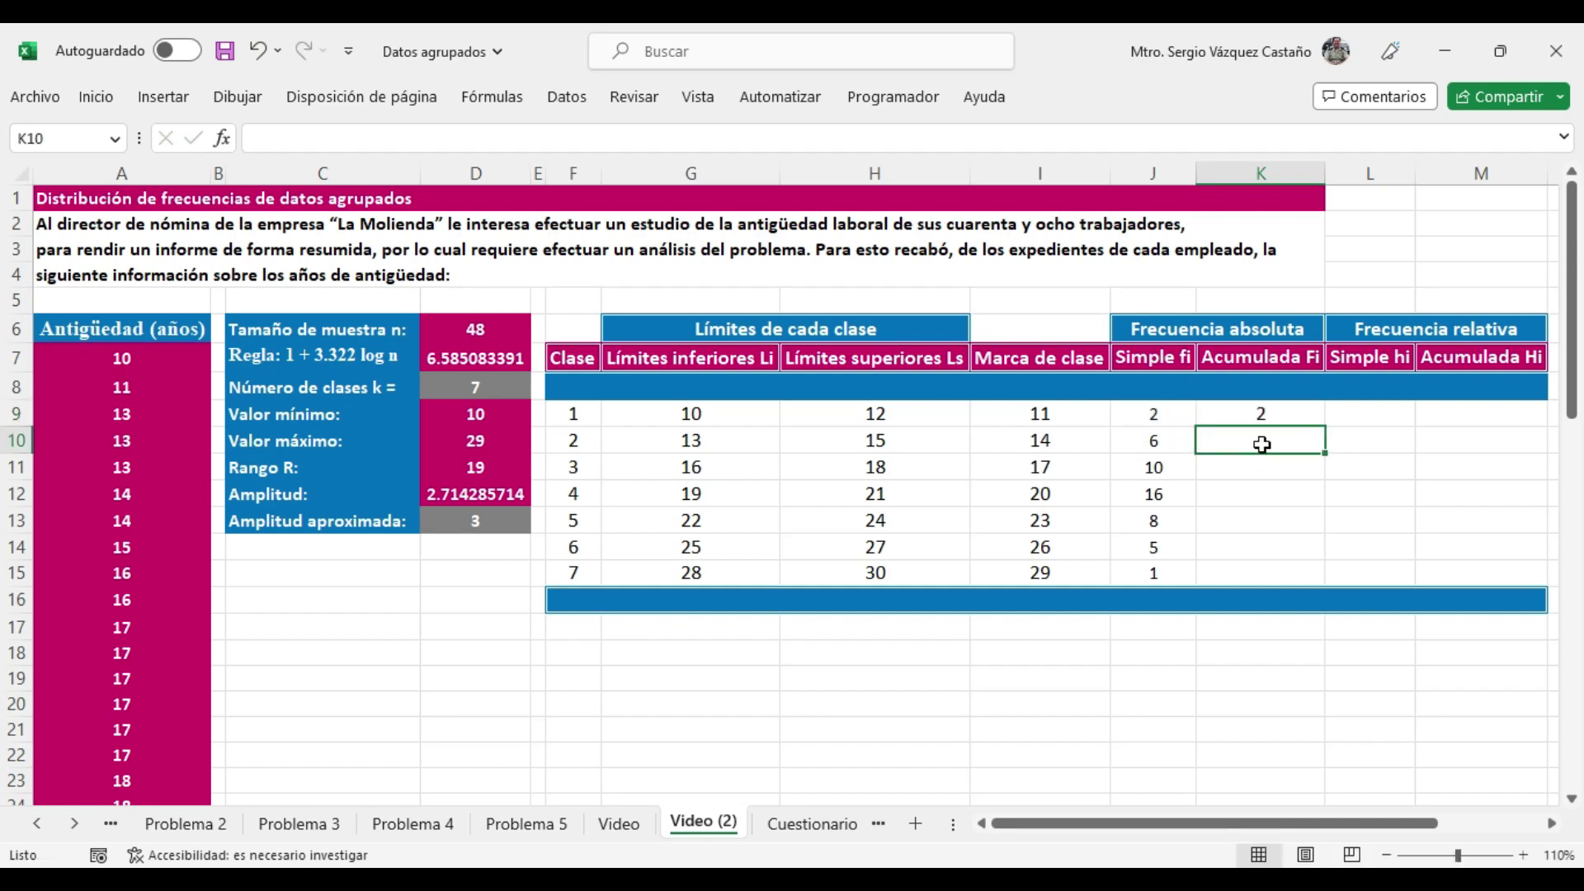
- Calculate the second cumulative frequency in K10 with =K9+J10 and fill it down to K15
{"action": "type", "text": "="}
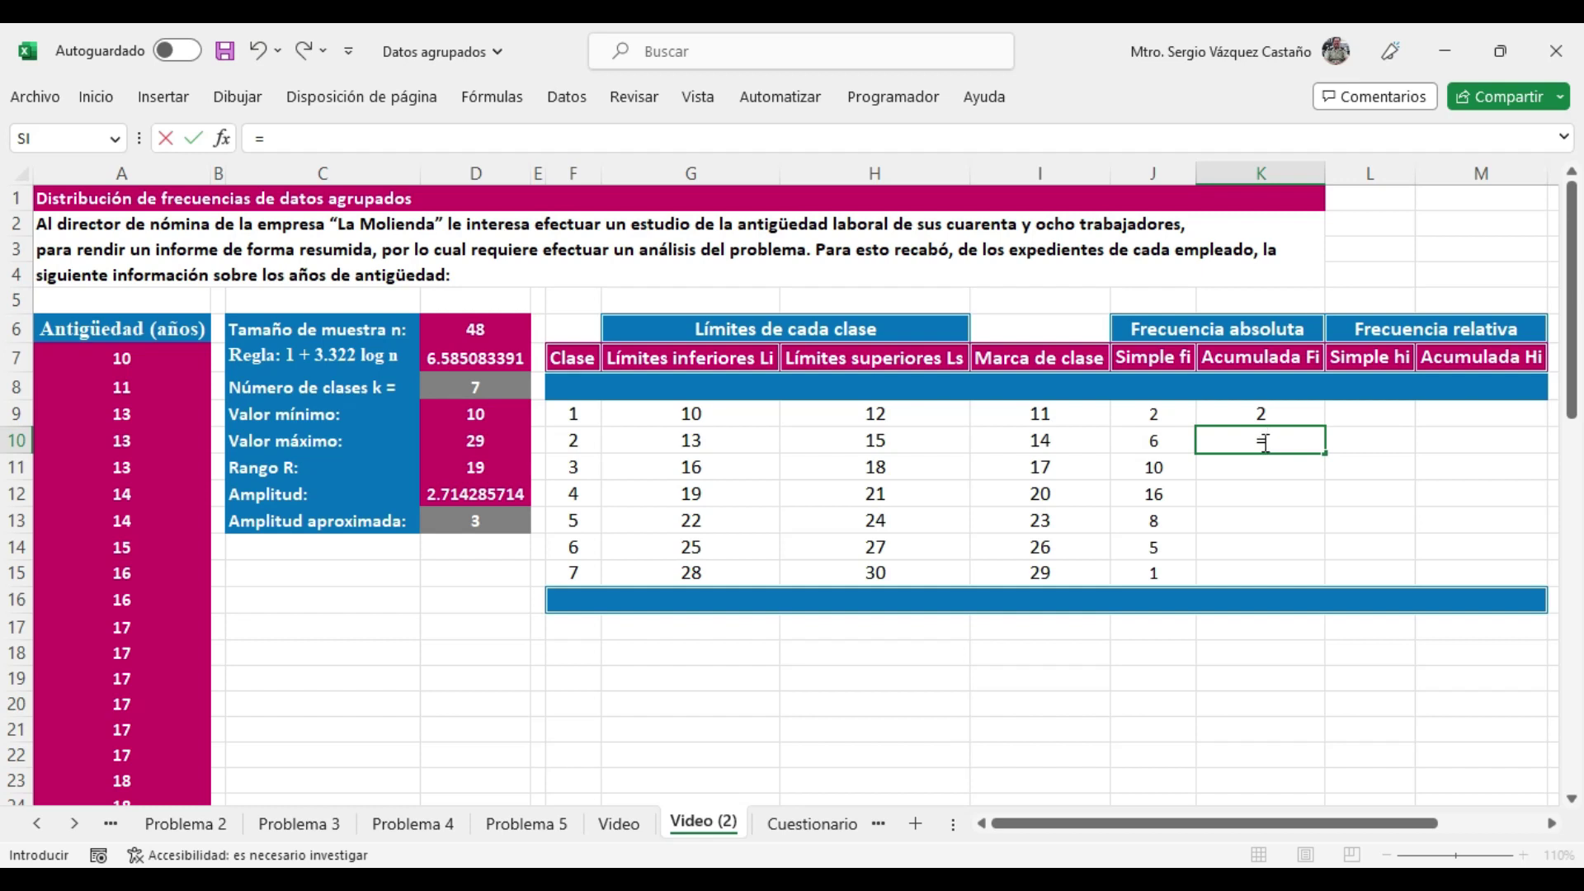
{"action": "left_click", "coordinate": [1241, 414]}
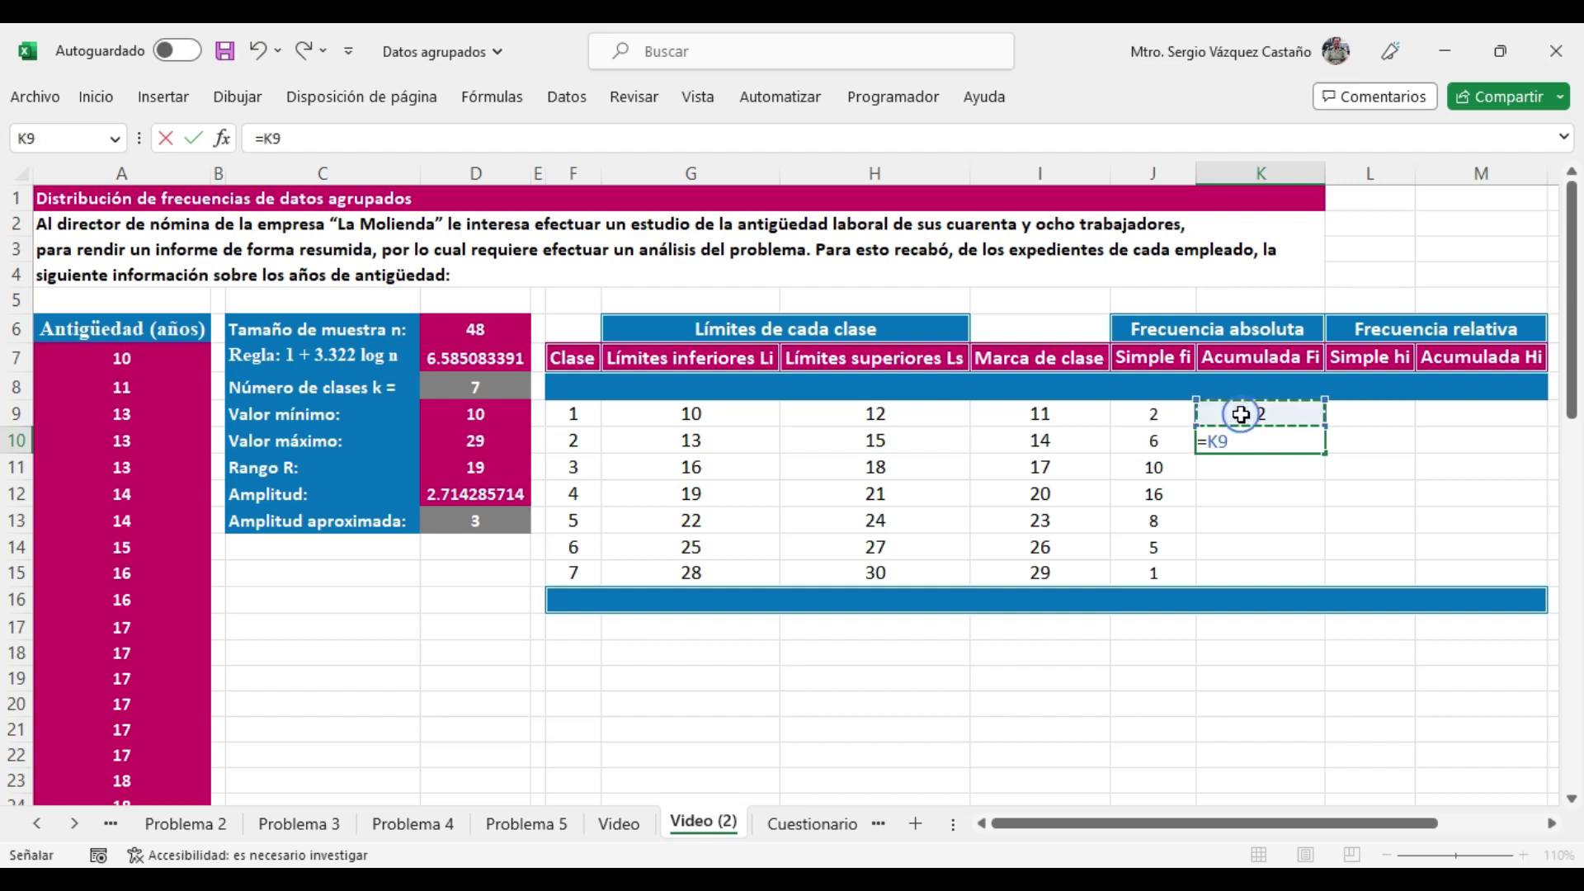
{"action": "type", "text": "+"}
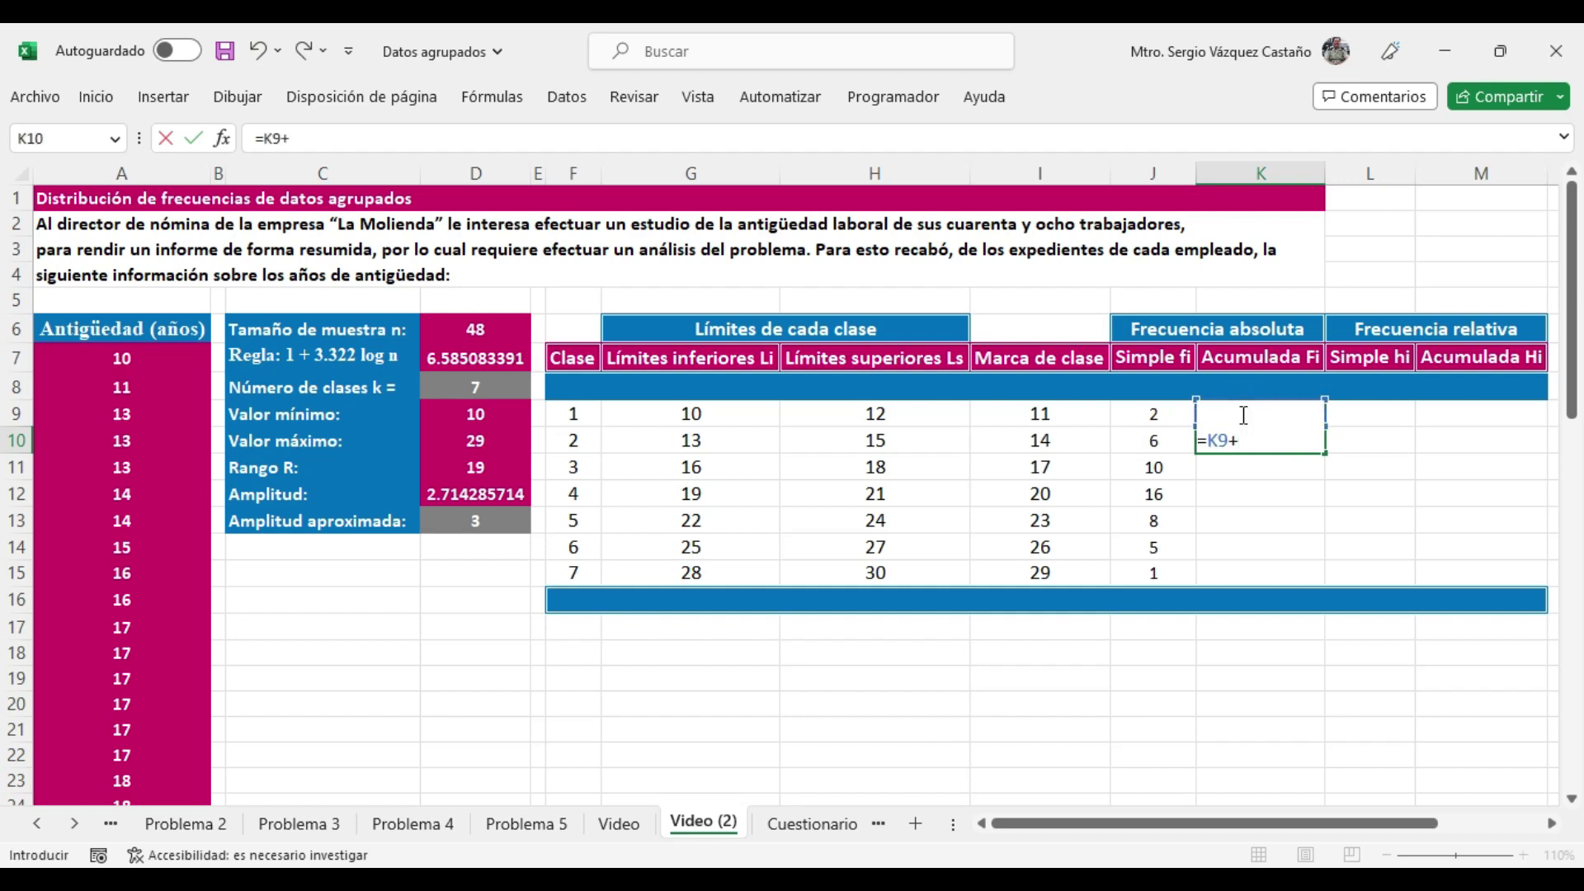
{"action": "left_click", "coordinate": [1178, 443]}
{"action": "key", "text": "Return"}
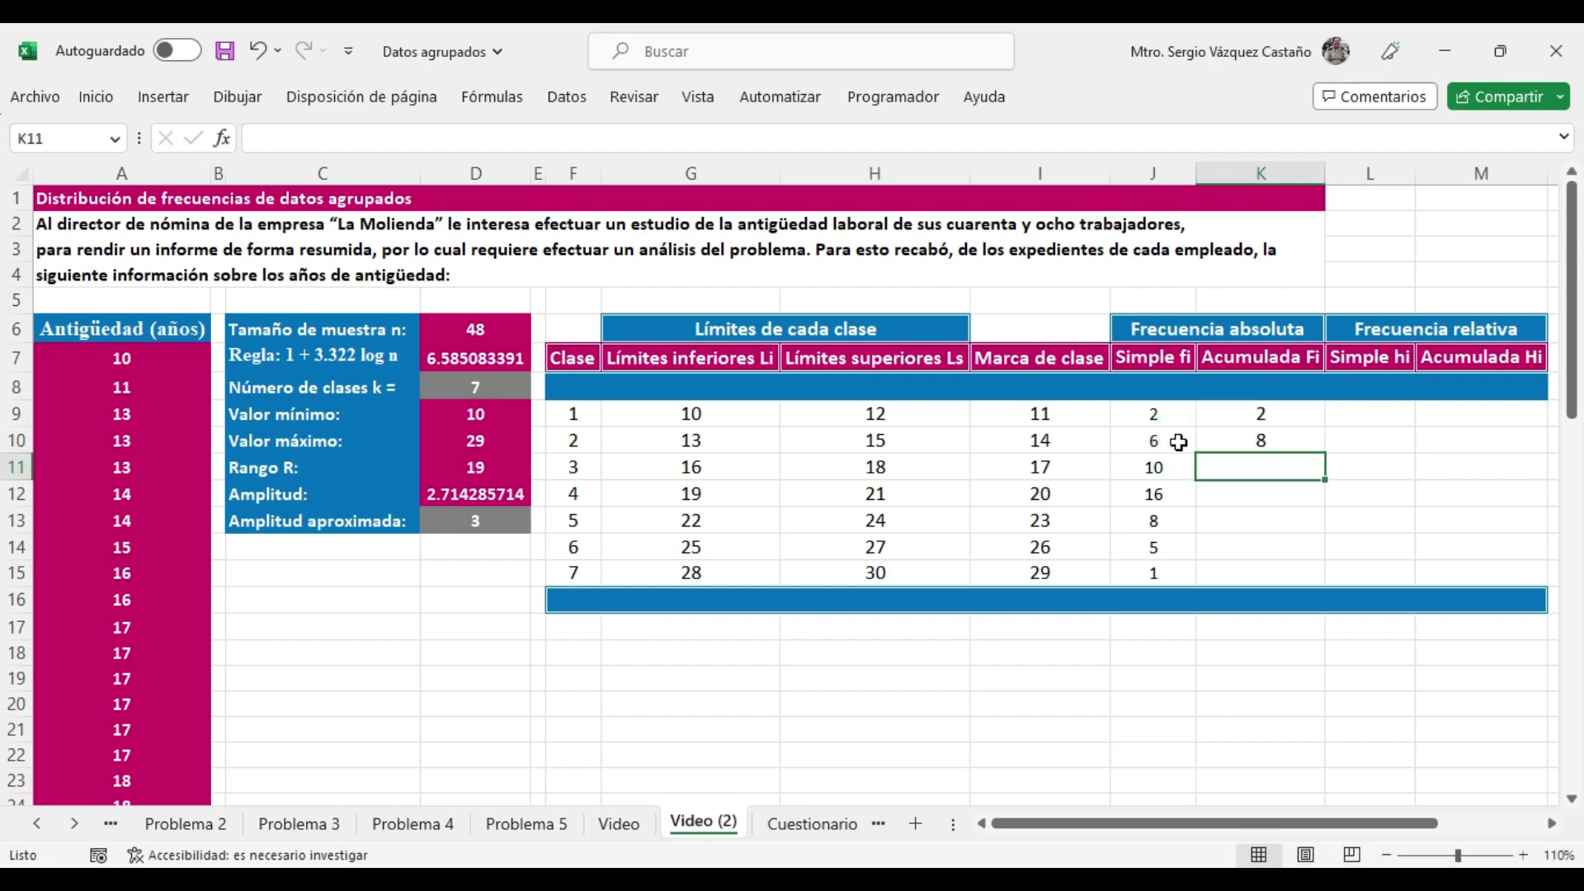
{"action": "left_click", "coordinate": [1287, 433]}
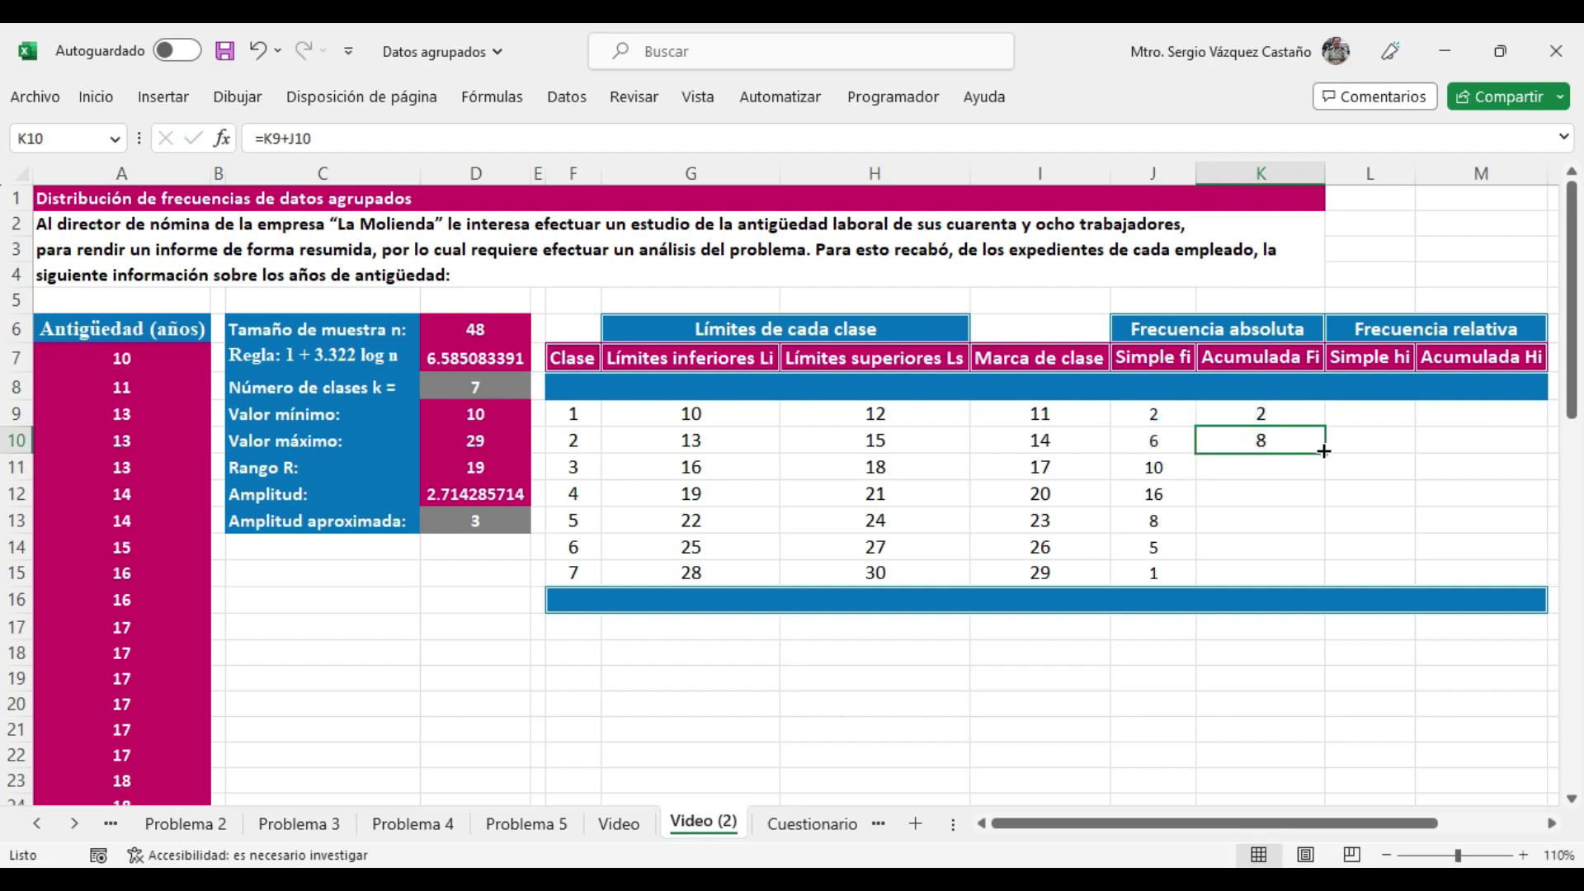
{"action": "double_click", "coordinate": [1323, 451]}
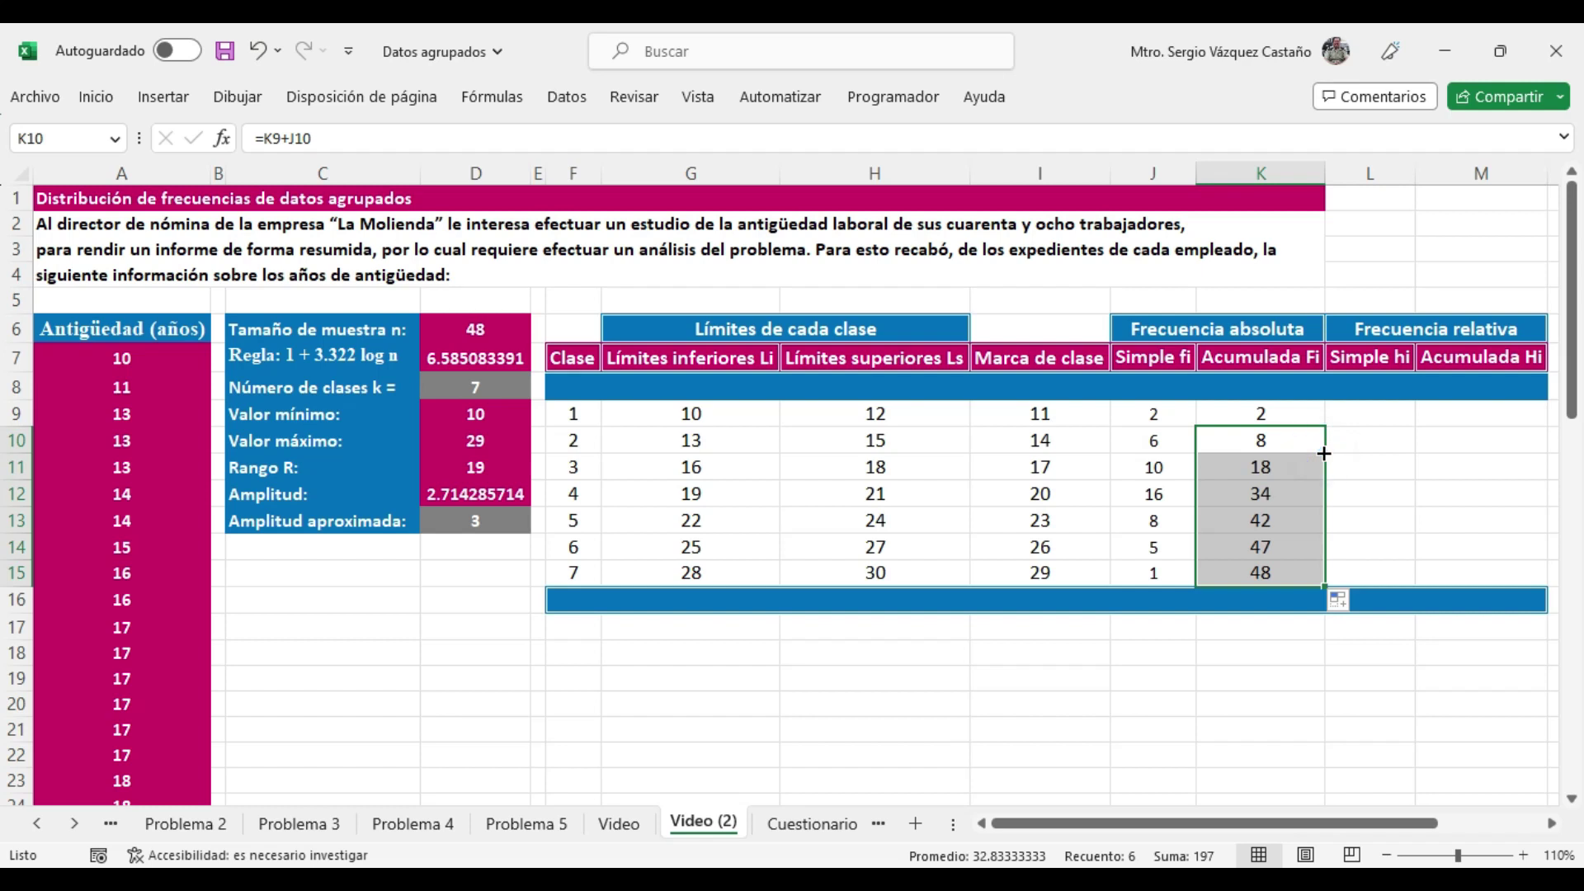
- Total the simple absolute frequencies in J16 with =SUMA(J9:J15)
{"action": "left_click", "coordinate": [1361, 415]}
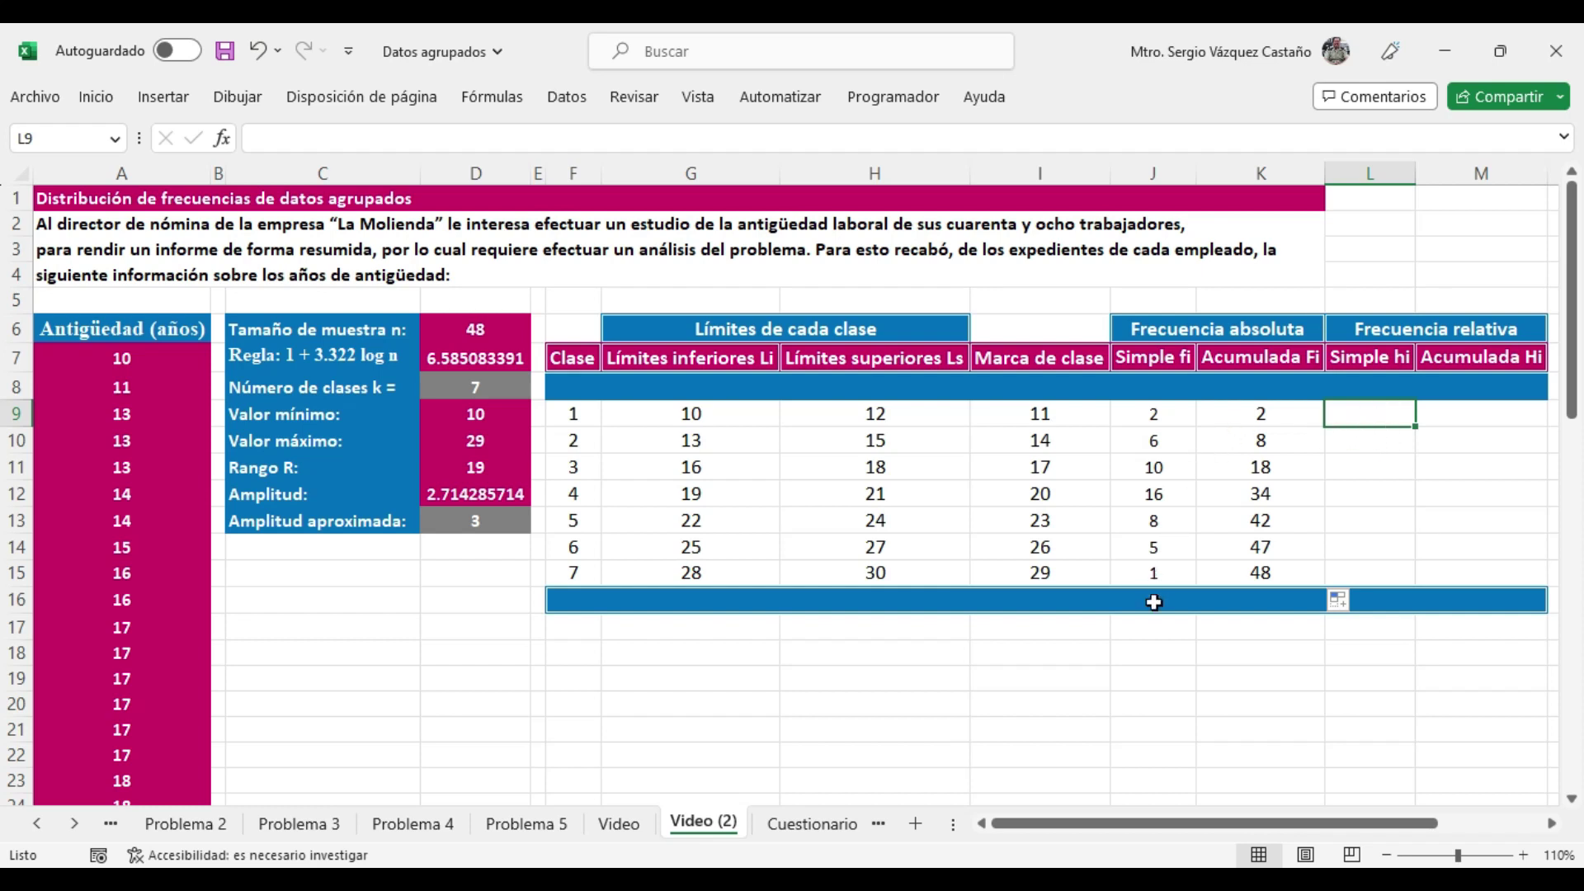
{"action": "left_click", "coordinate": [1159, 600]}
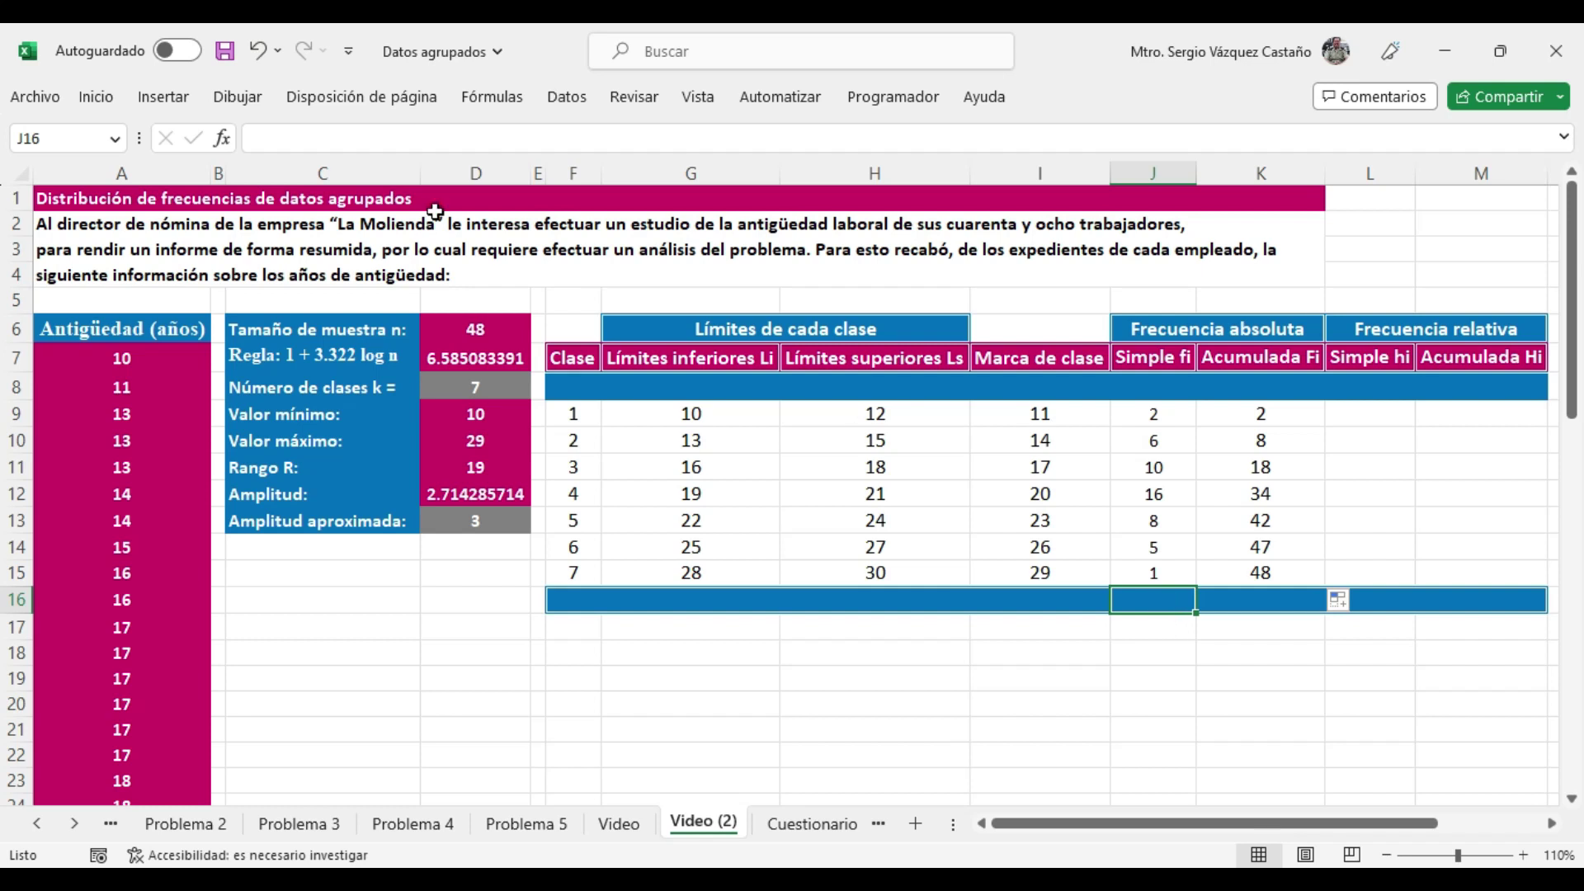
{"action": "left_click", "coordinate": [95, 96]}
{"action": "left_click", "coordinate": [1237, 134]}
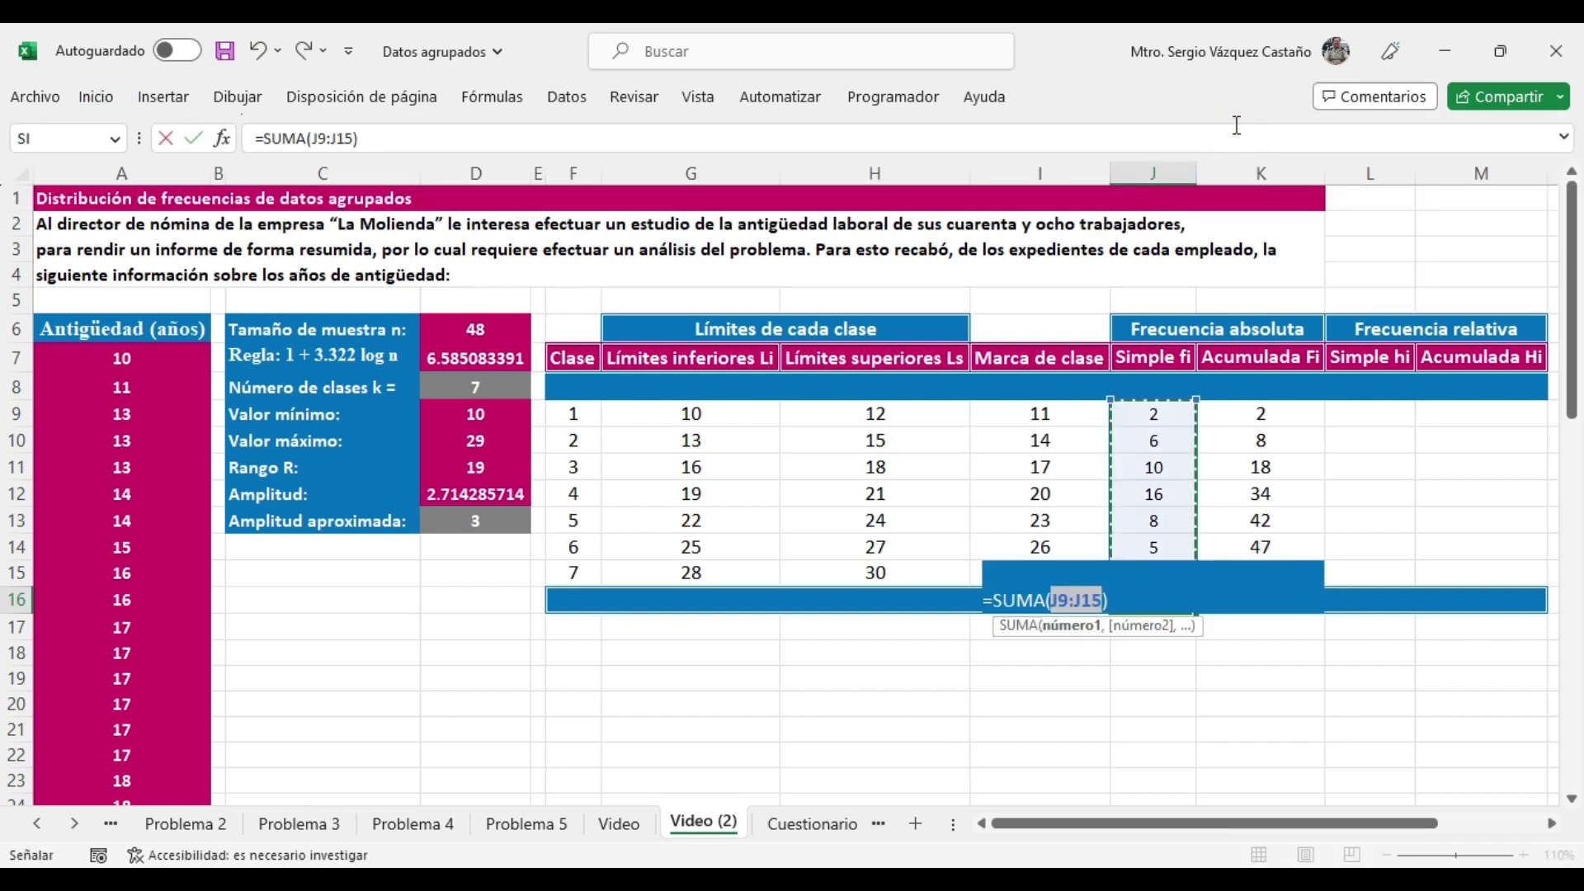
{"action": "key", "text": "Return"}
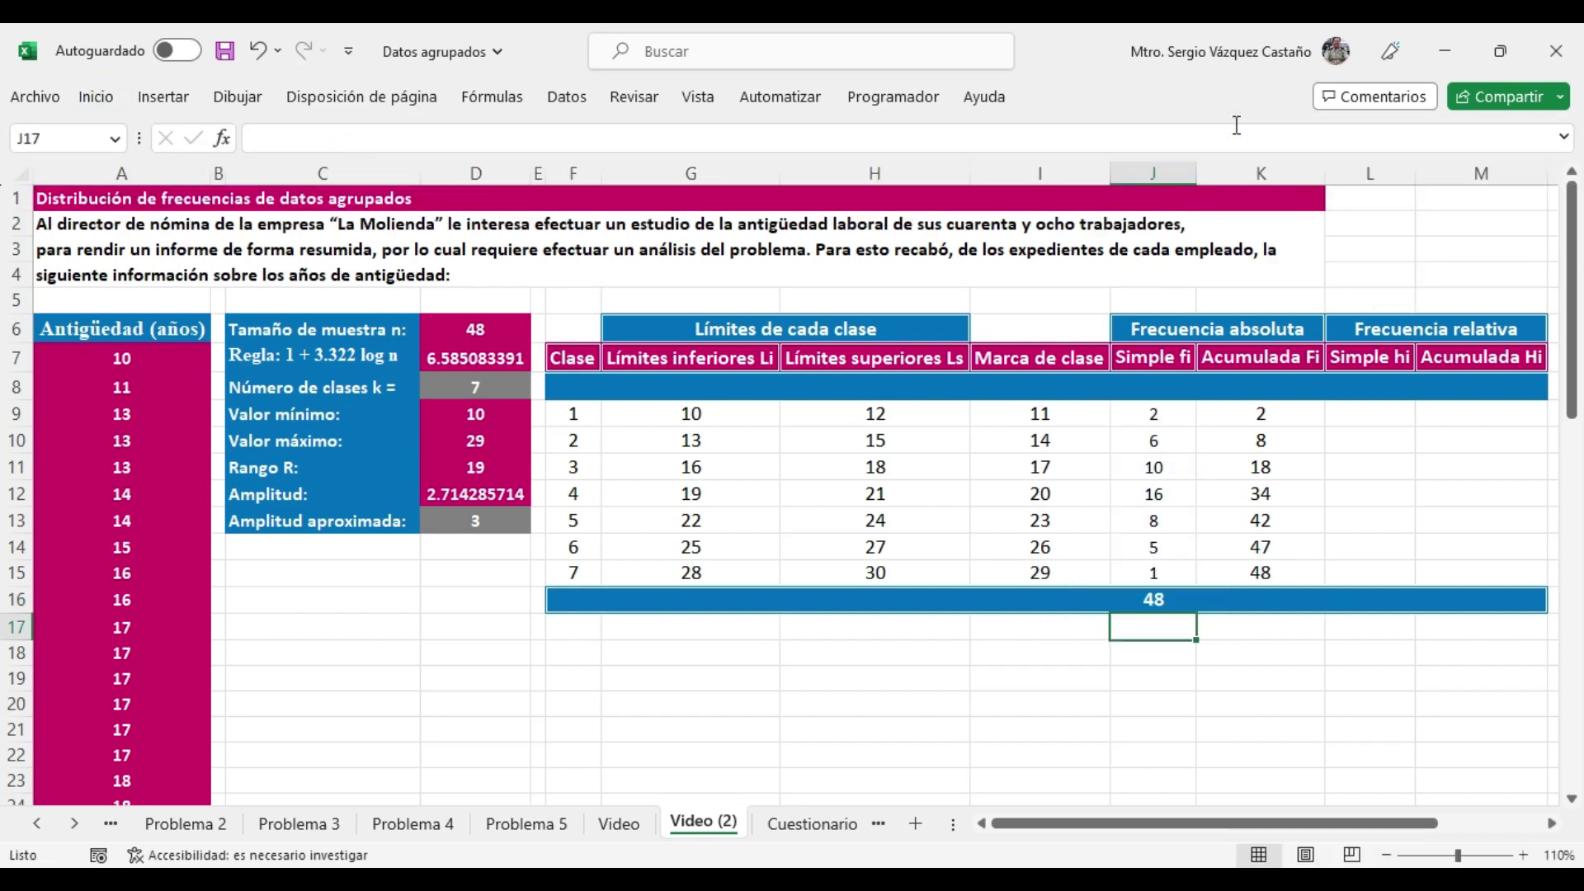
- Calculate the first class's simple relative frequency in L9 with =J9/J16
{"action": "left_click", "coordinate": [1350, 421]}
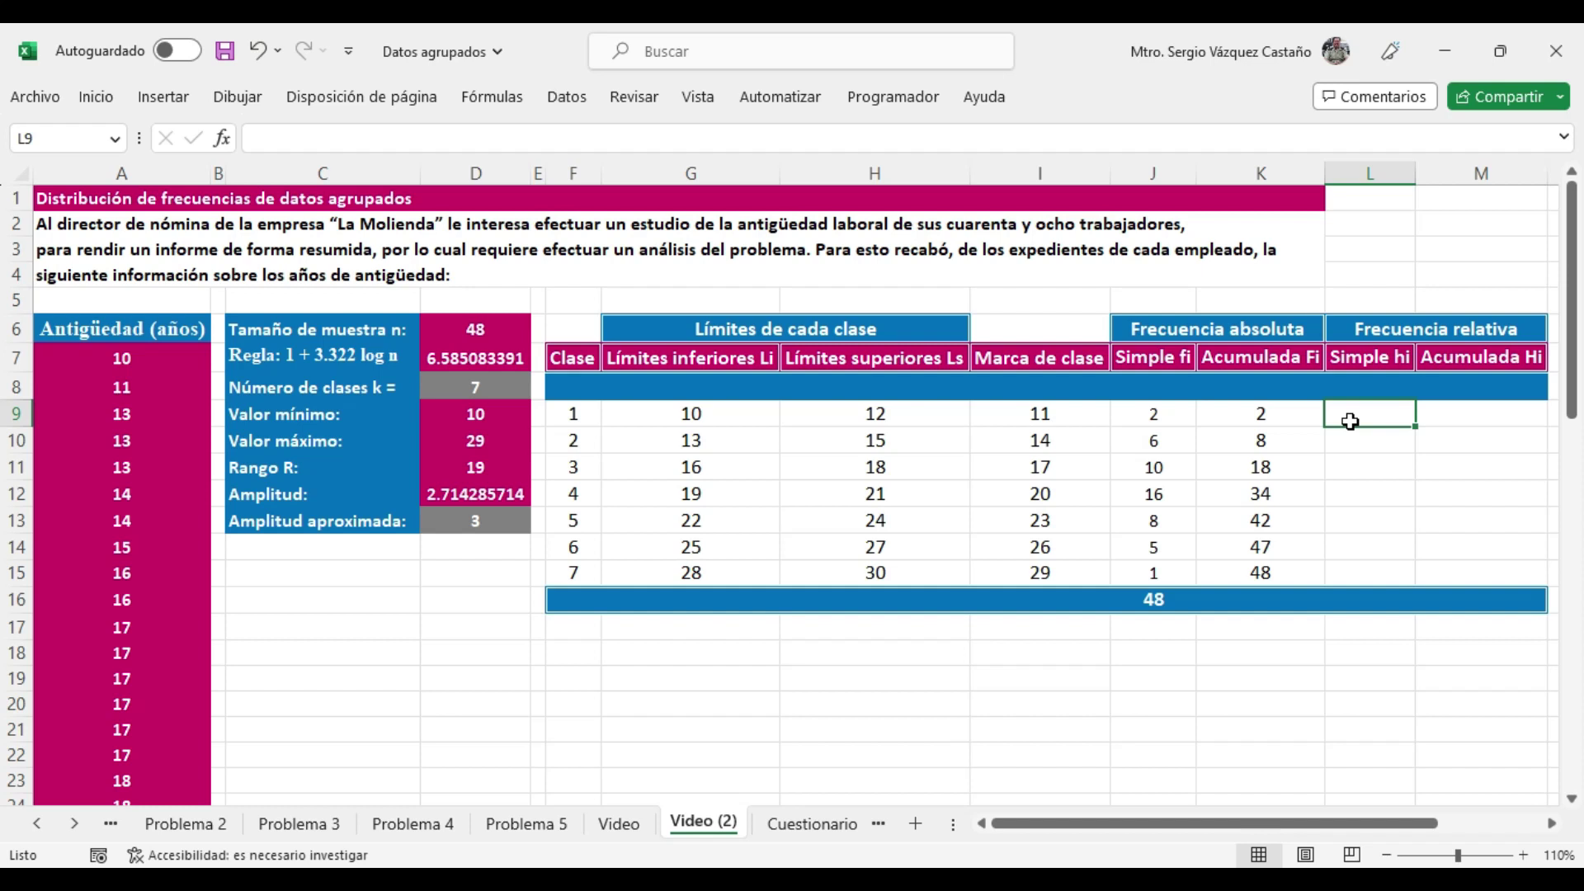
{"action": "type", "text": "="}
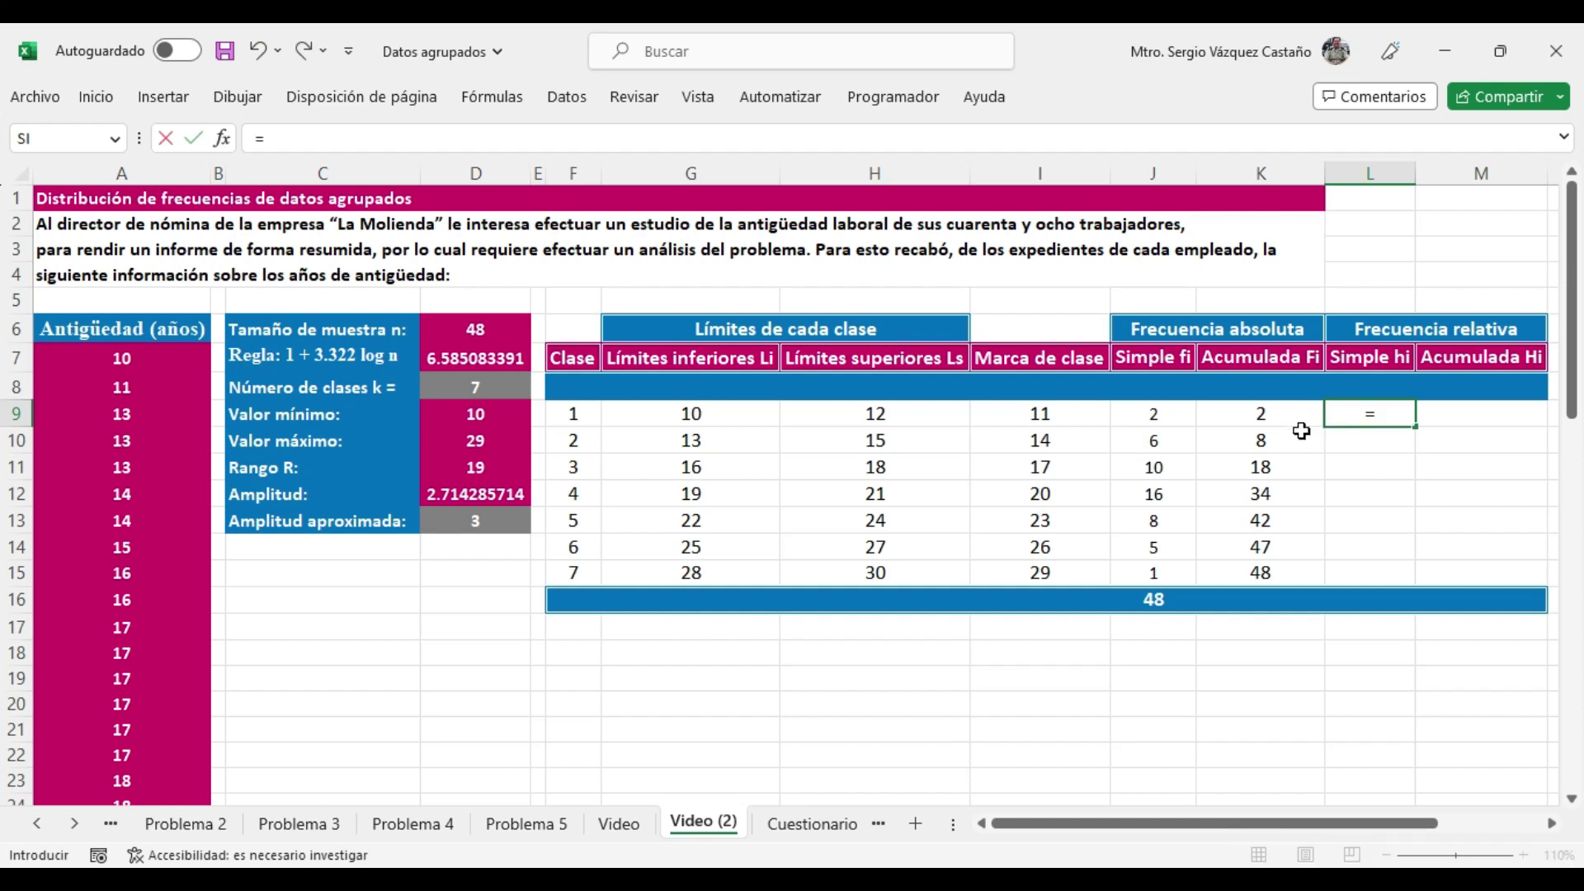
{"action": "left_click", "coordinate": [1174, 413]}
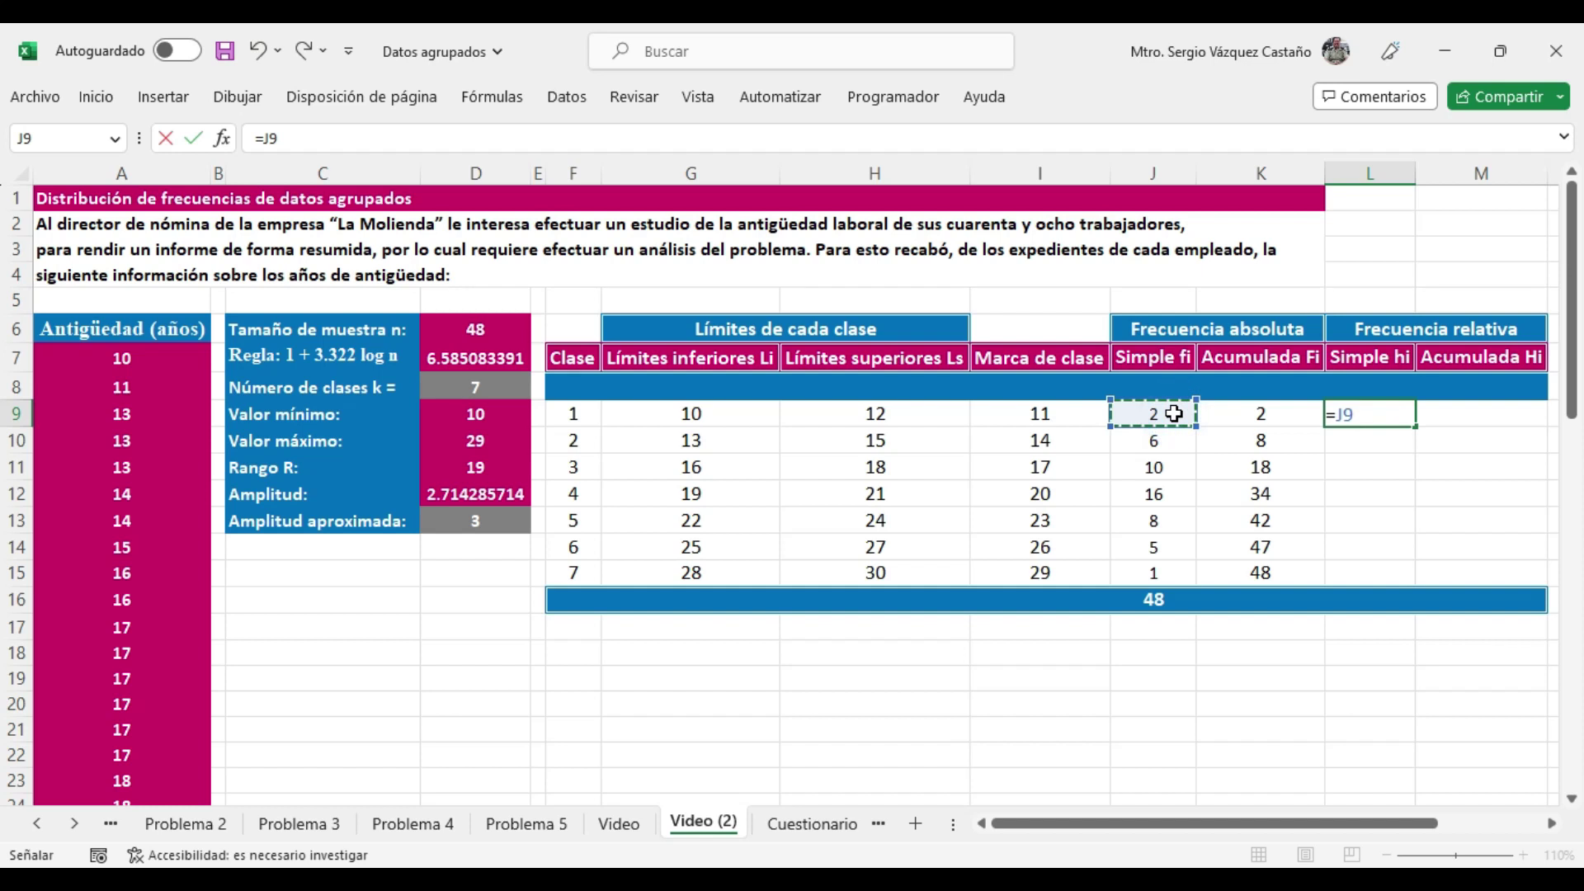
{"action": "type", "text": "/"}
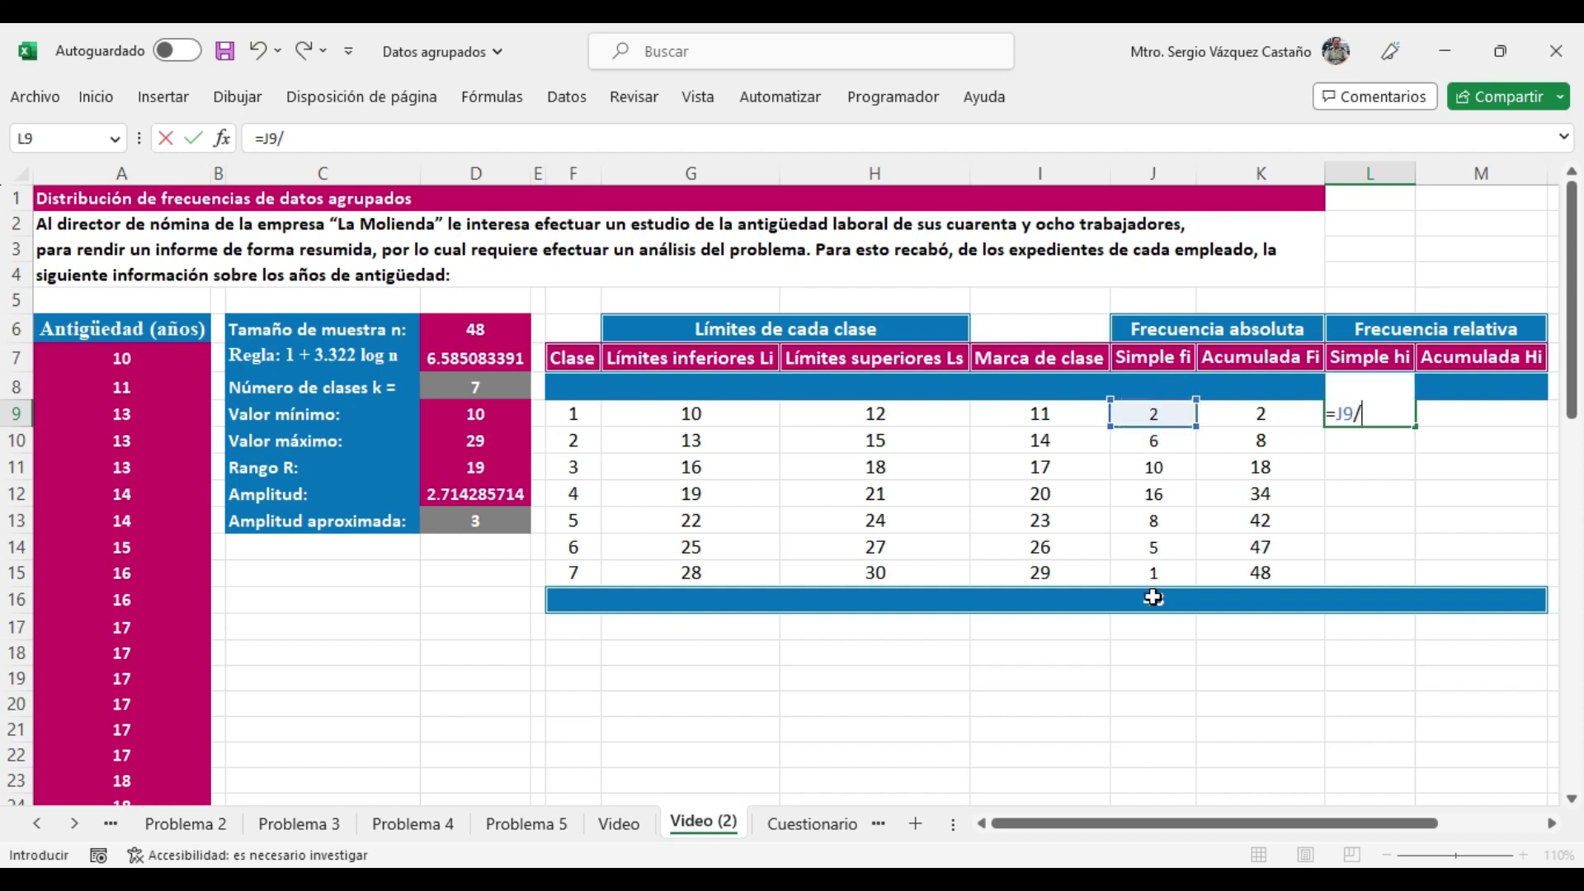
{"action": "left_click", "coordinate": [1155, 603]}
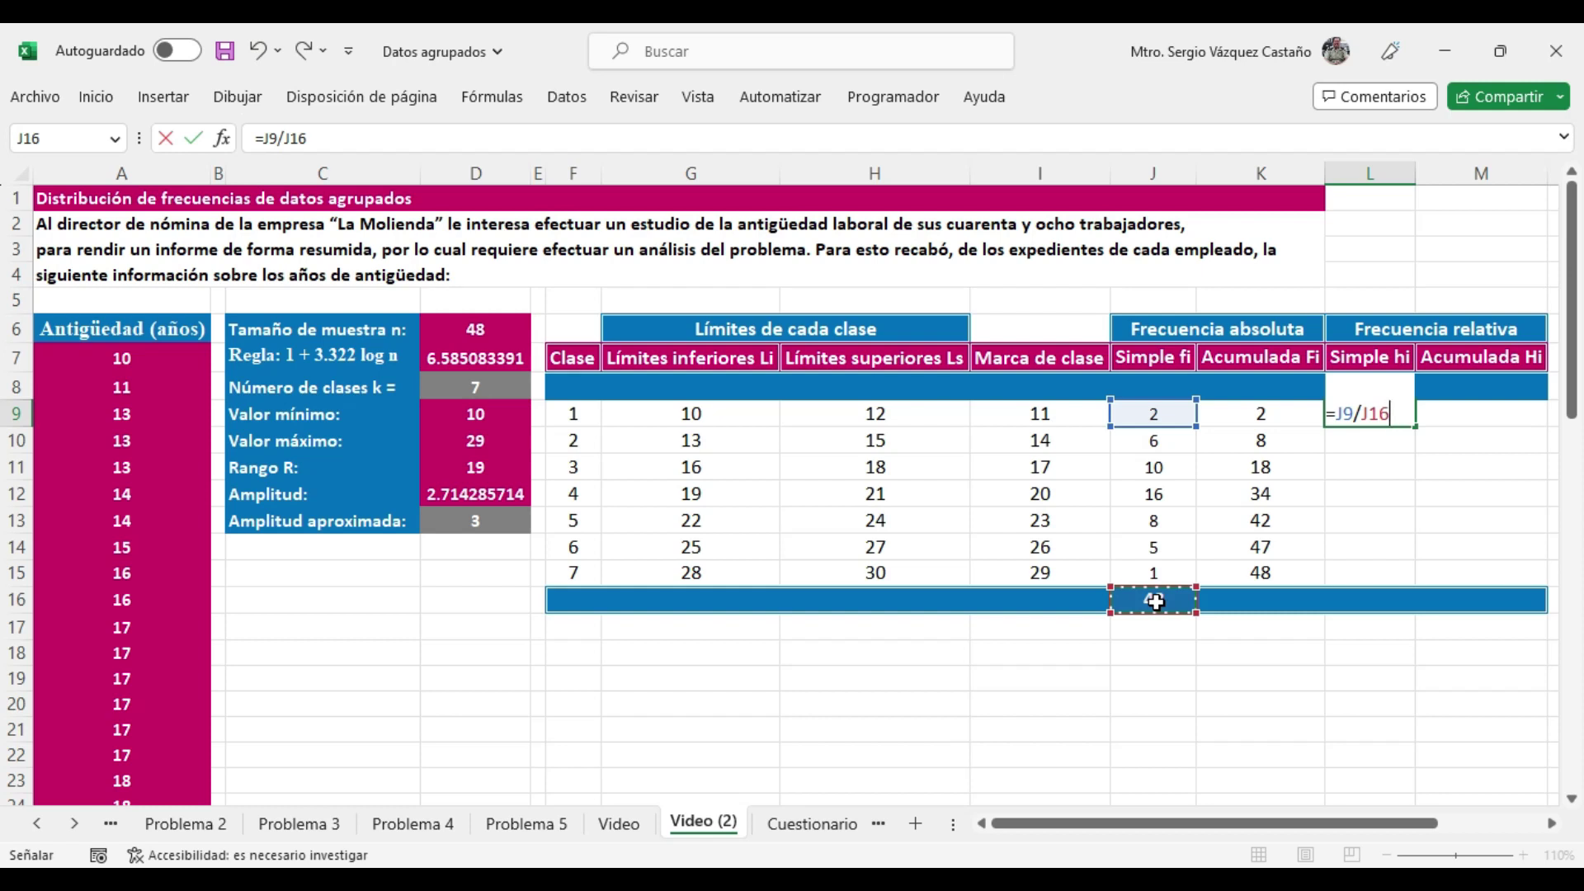
{"action": "key", "text": "ctrl+Return"}
- Lock the total's row in L9 so the formula reads =J9/J$16
{"action": "left_click", "coordinate": [292, 138]}
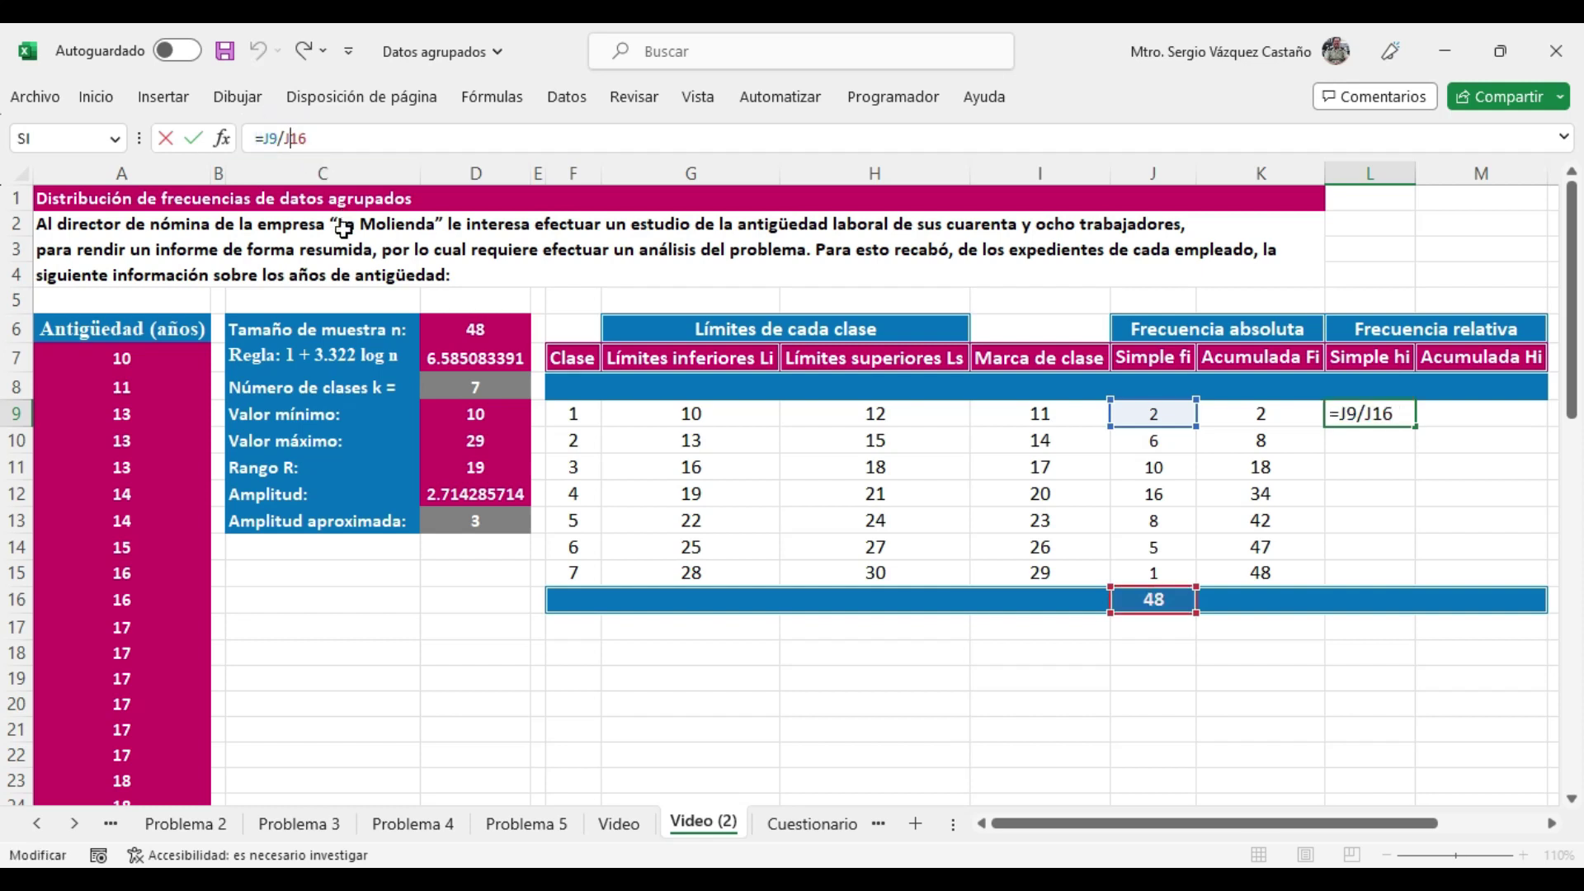
{"action": "type", "text": "$"}
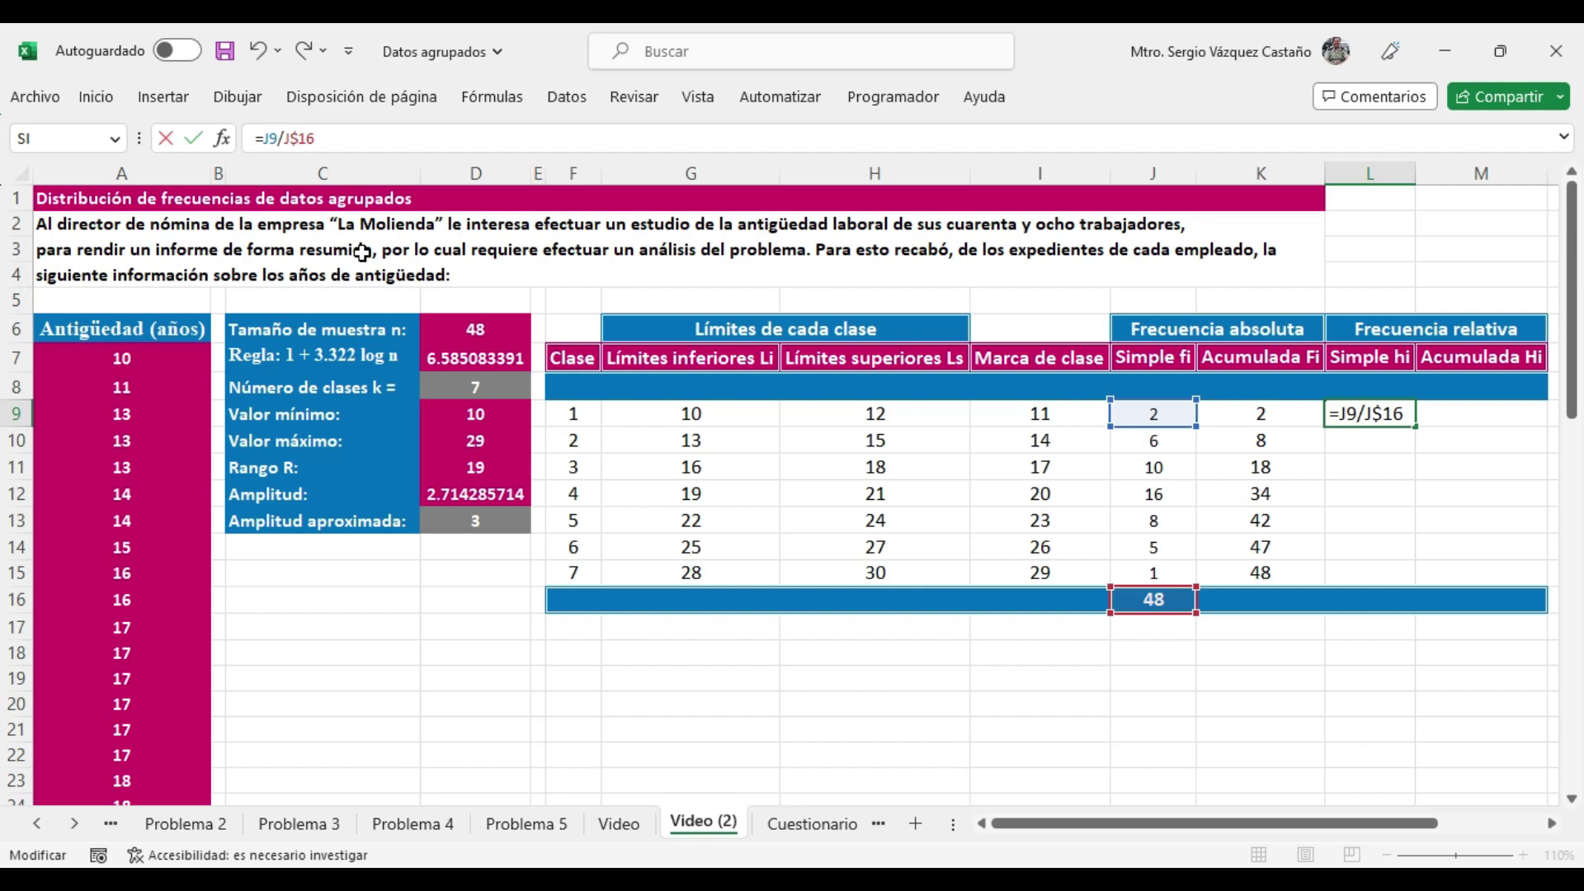
{"action": "key", "text": "Return"}
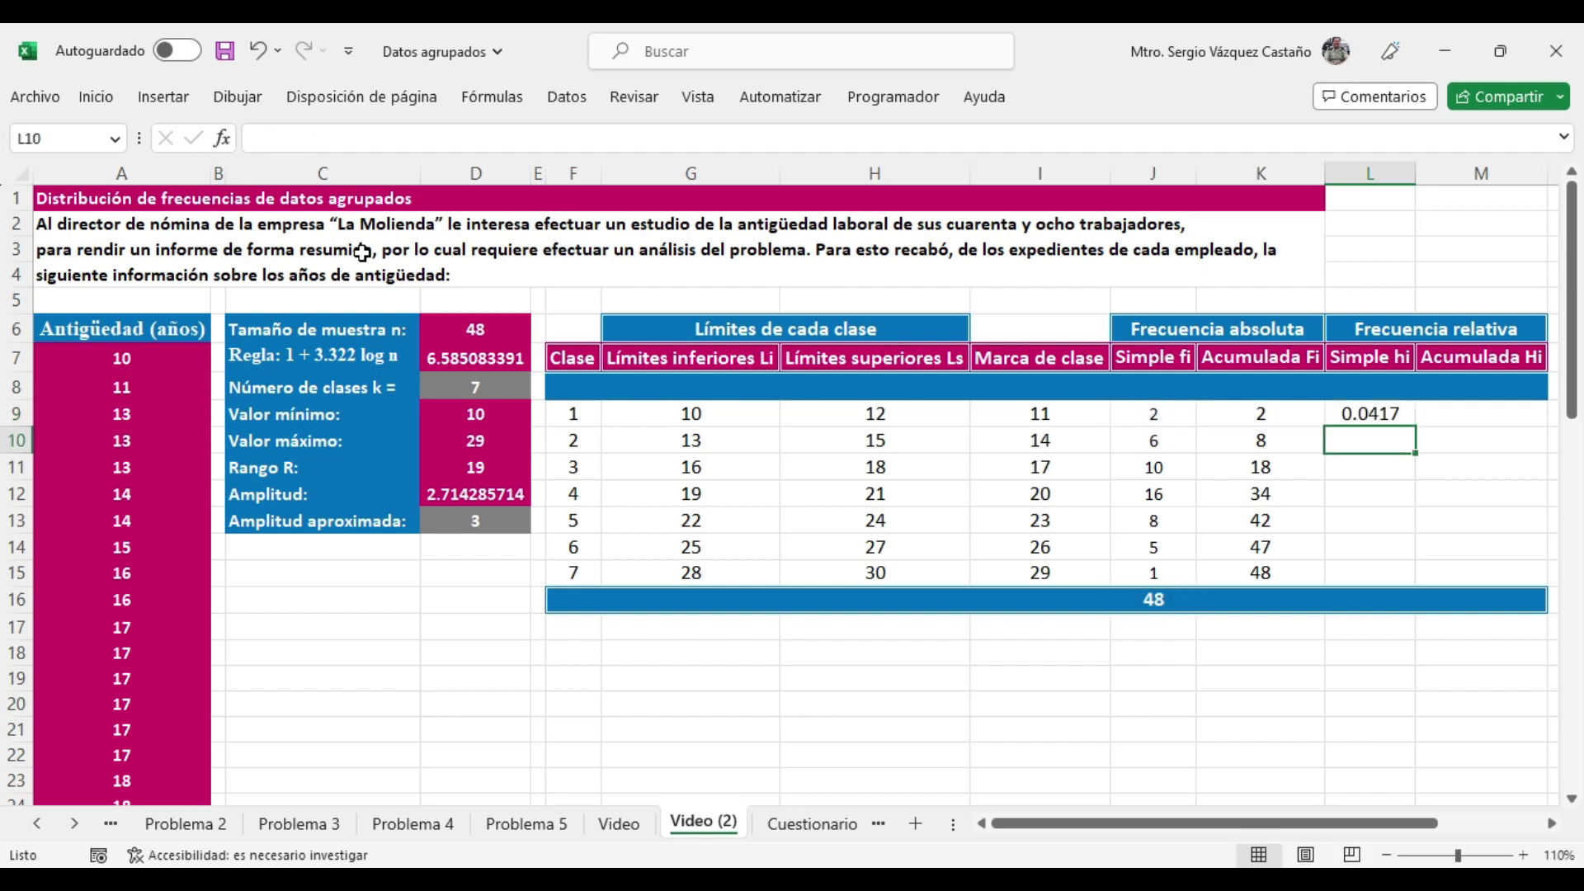
- Fill the simple relative frequency formula from L9 down to L15 and total the column in L16 with =SUMA(L9:L15)
{"action": "left_click", "coordinate": [1409, 419]}
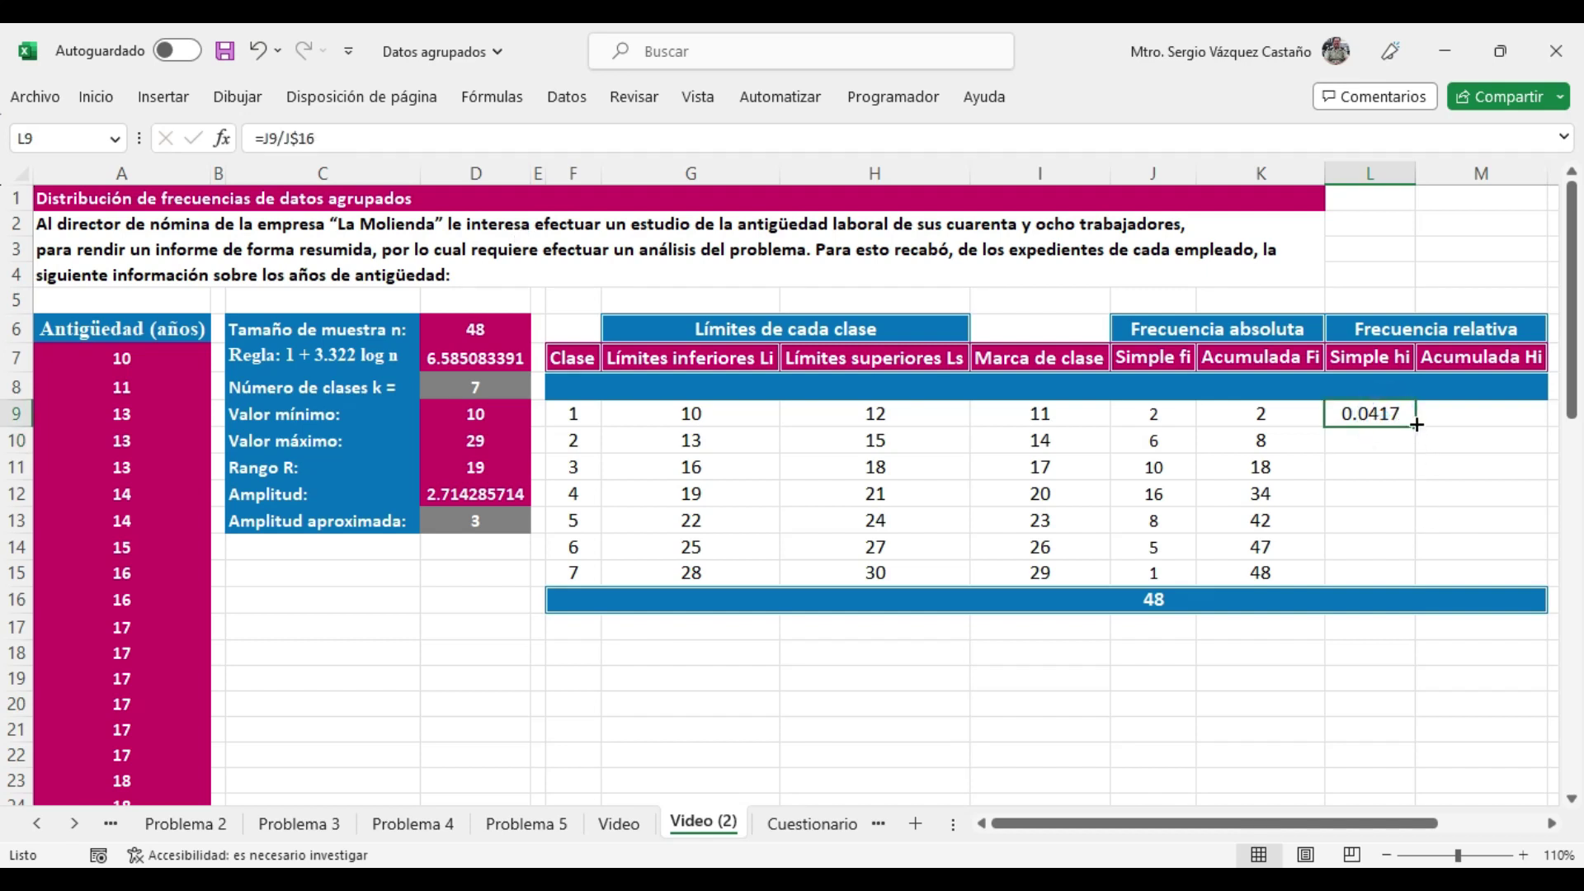
{"action": "double_click", "coordinate": [1415, 423]}
{"action": "left_click_drag", "start_coordinate": [1382, 825], "coordinate": [1459, 824]}
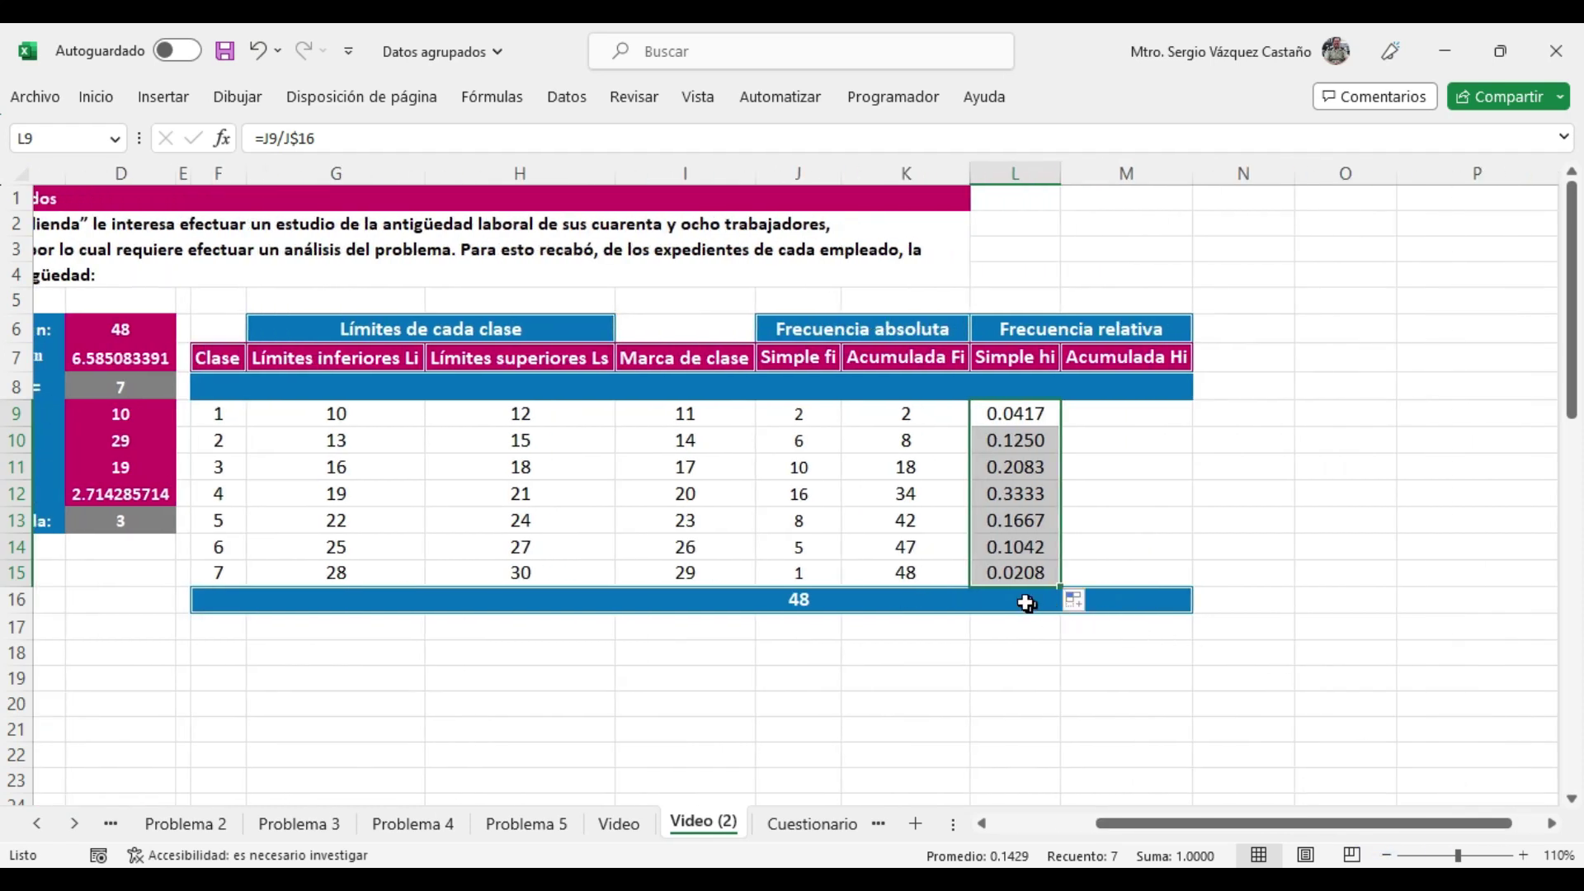
{"action": "left_click", "coordinate": [1026, 603]}
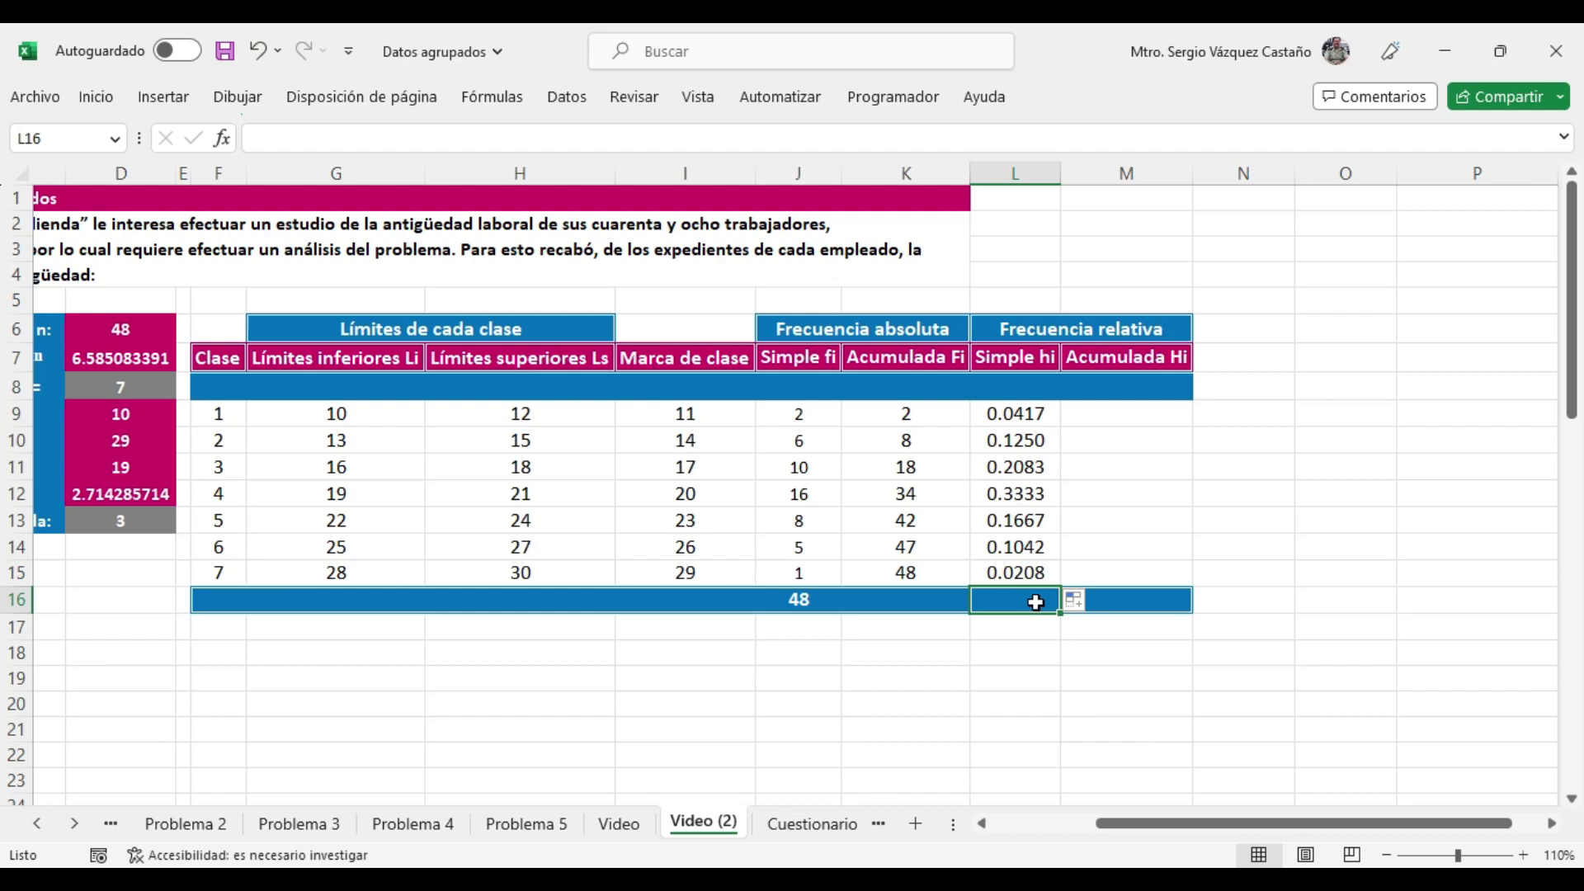
{"action": "left_click", "coordinate": [96, 97]}
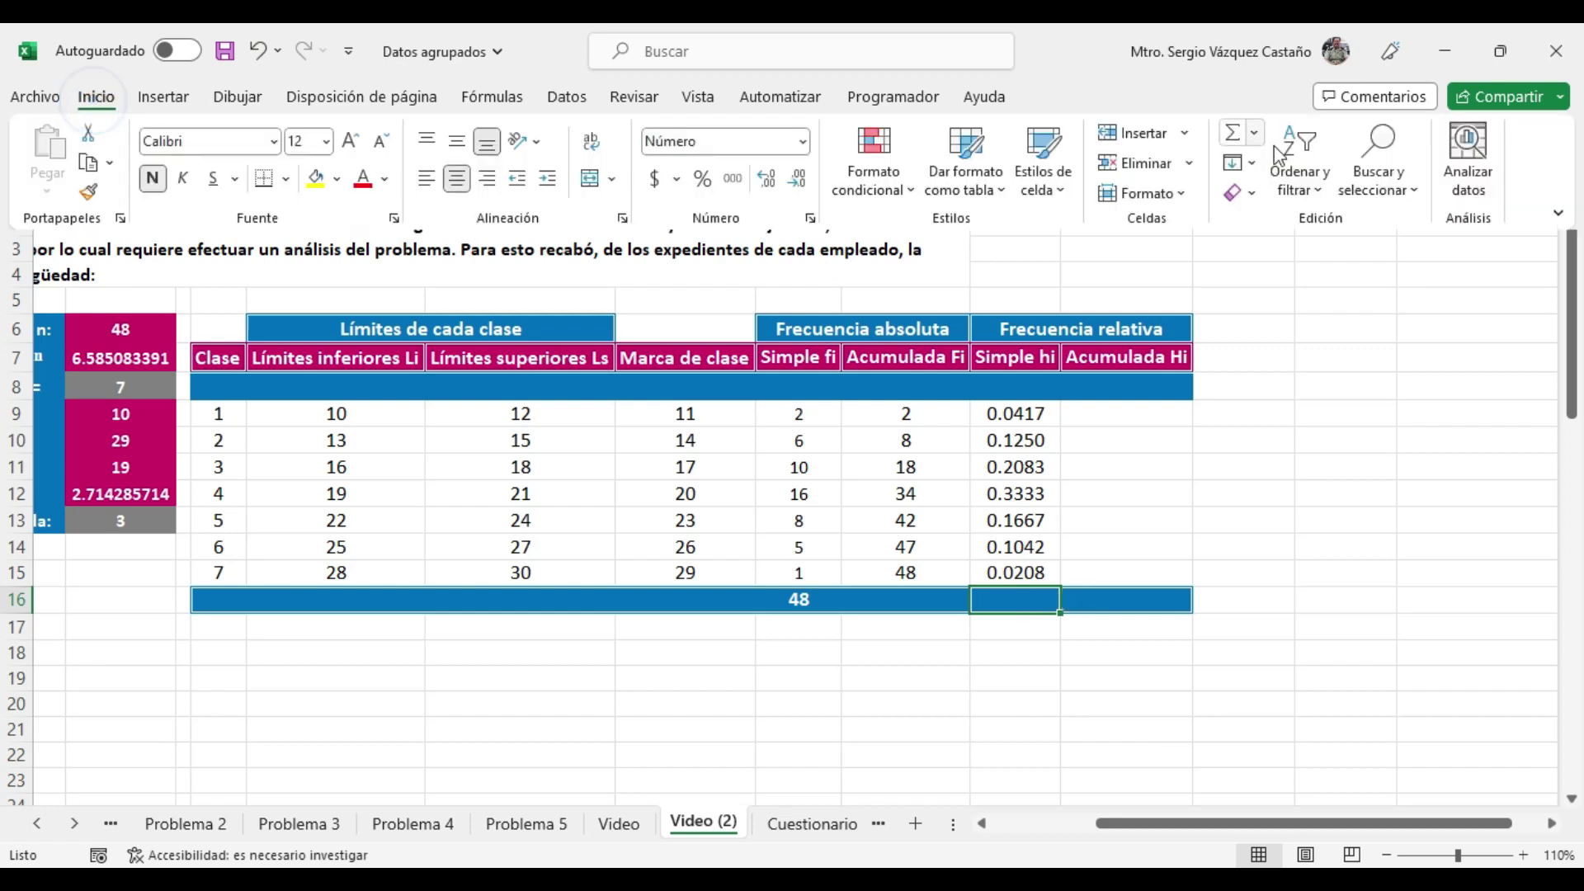
{"action": "left_click", "coordinate": [1232, 132]}
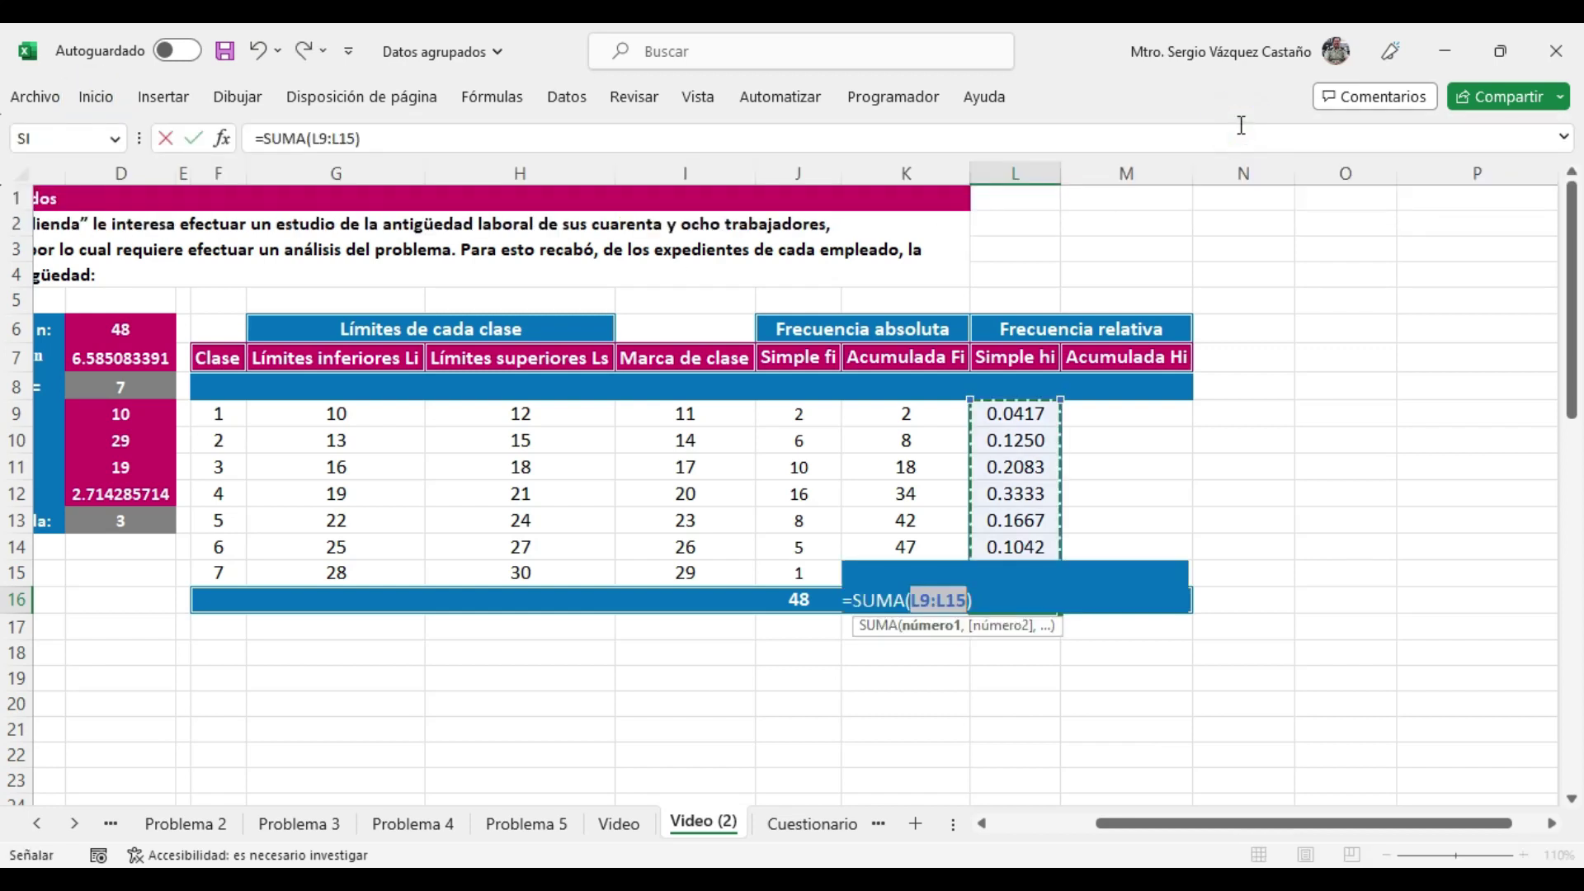
{"action": "key", "text": "Return"}
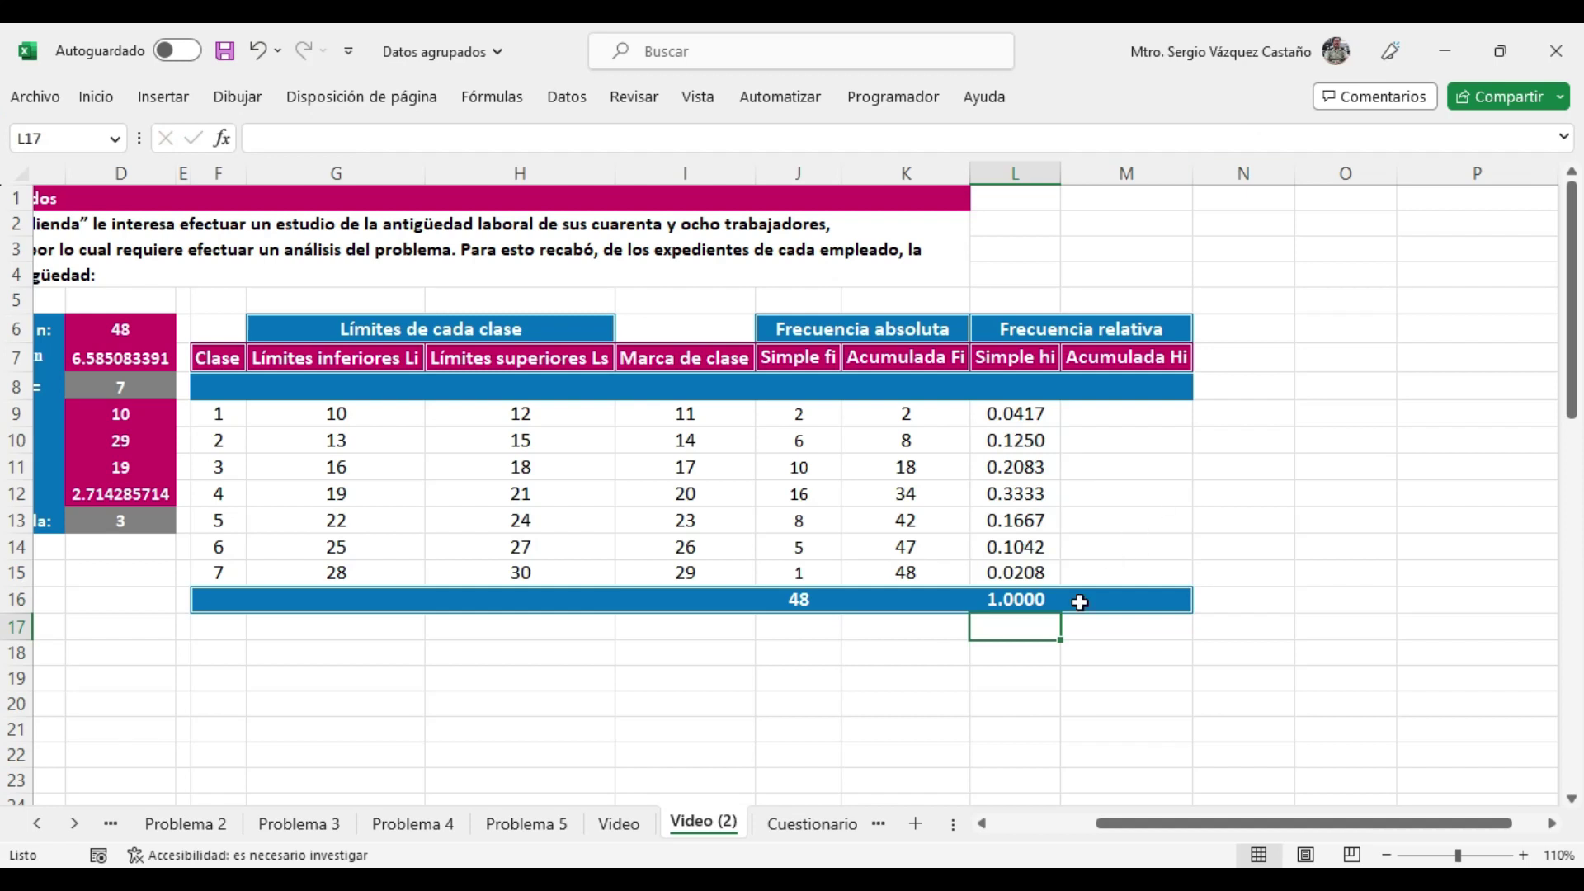
{"action": "left_click", "coordinate": [1037, 599]}
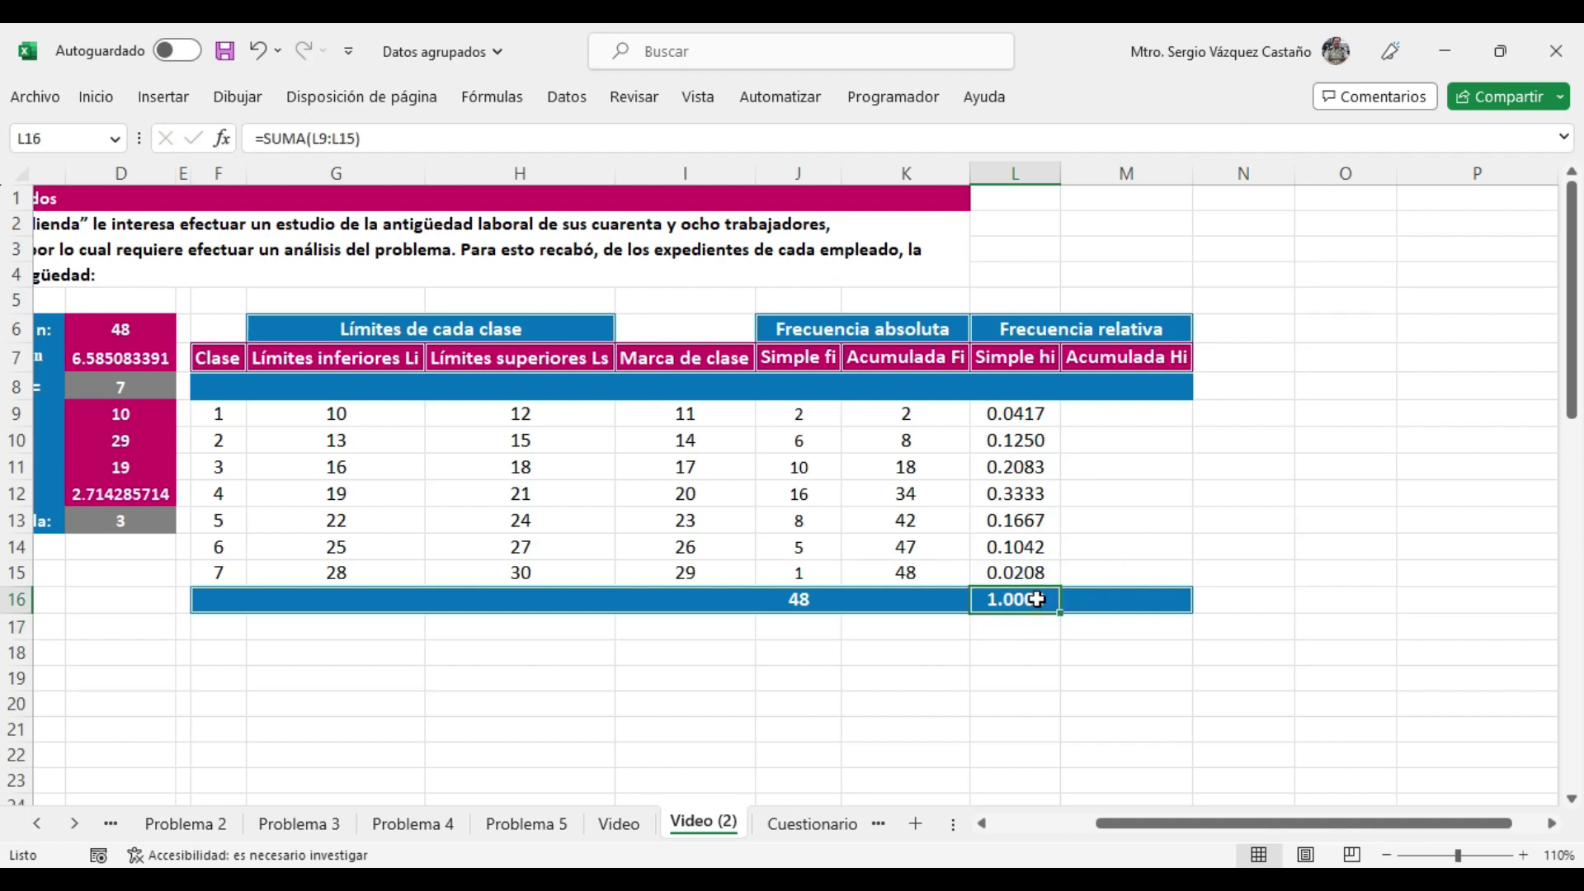
- Set the first class's cumulative relative frequency in M9 with =L9
{"action": "left_click", "coordinate": [1126, 413]}
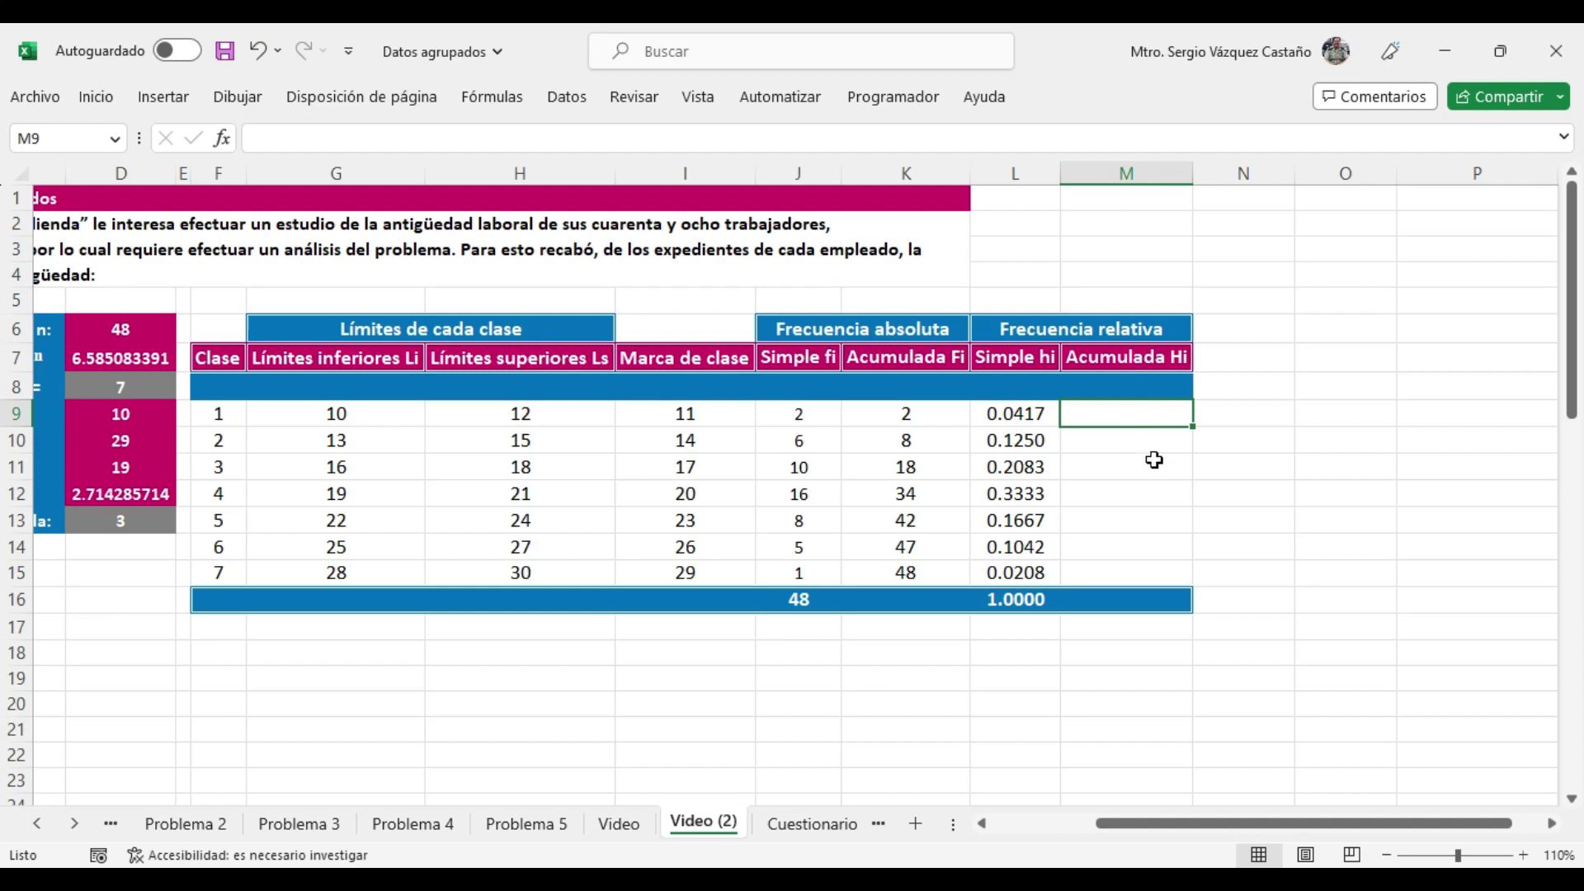
{"action": "type", "text": "="}
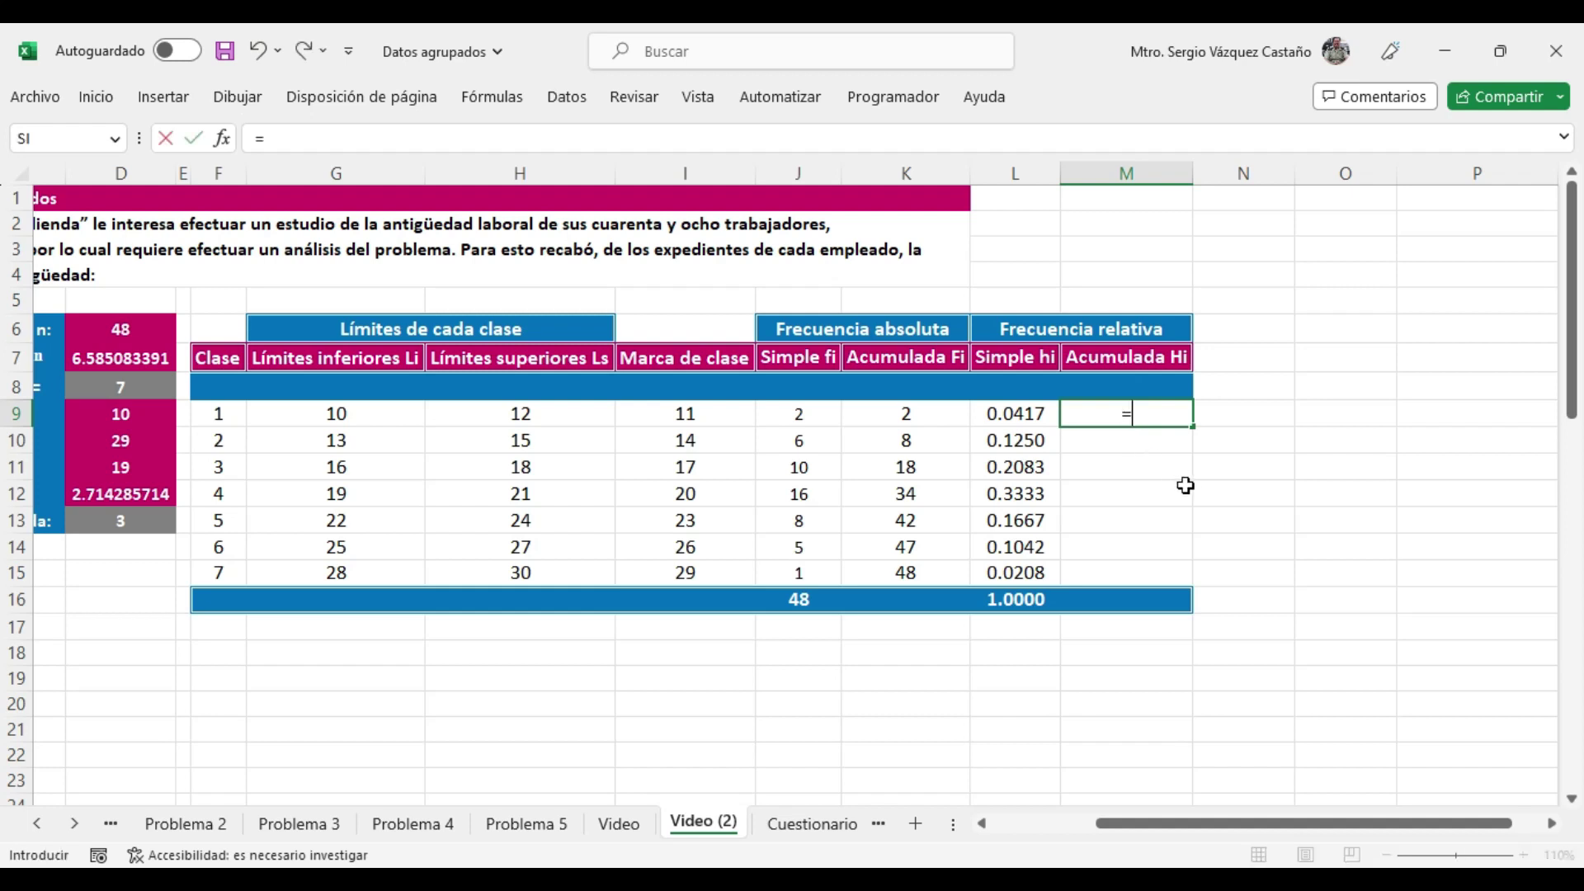
{"action": "left_click", "coordinate": [1041, 414]}
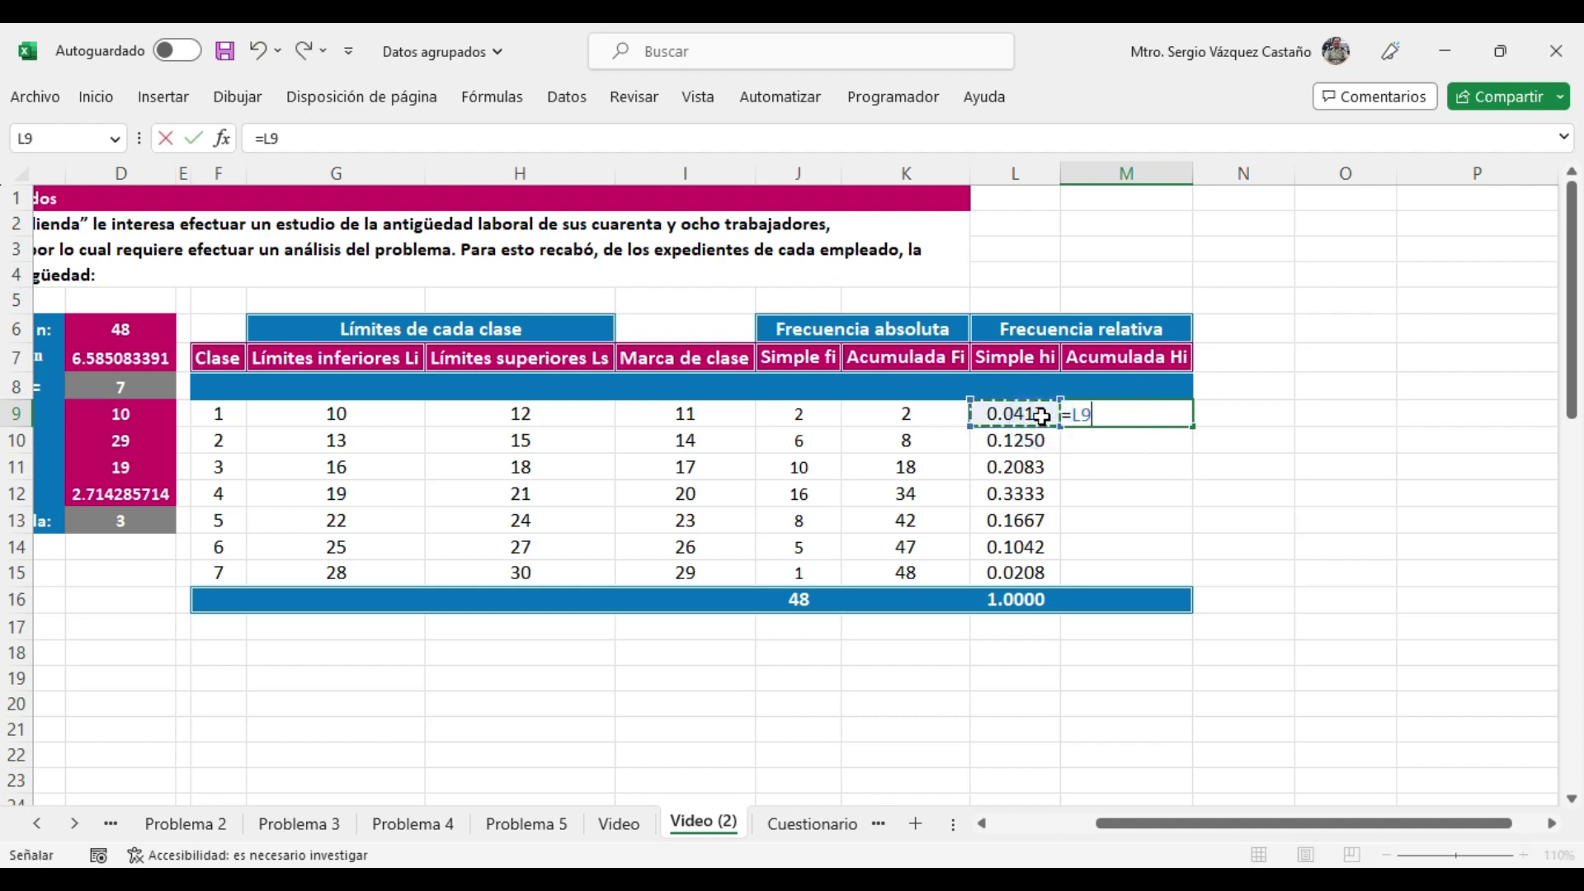
{"action": "key", "text": "Return"}
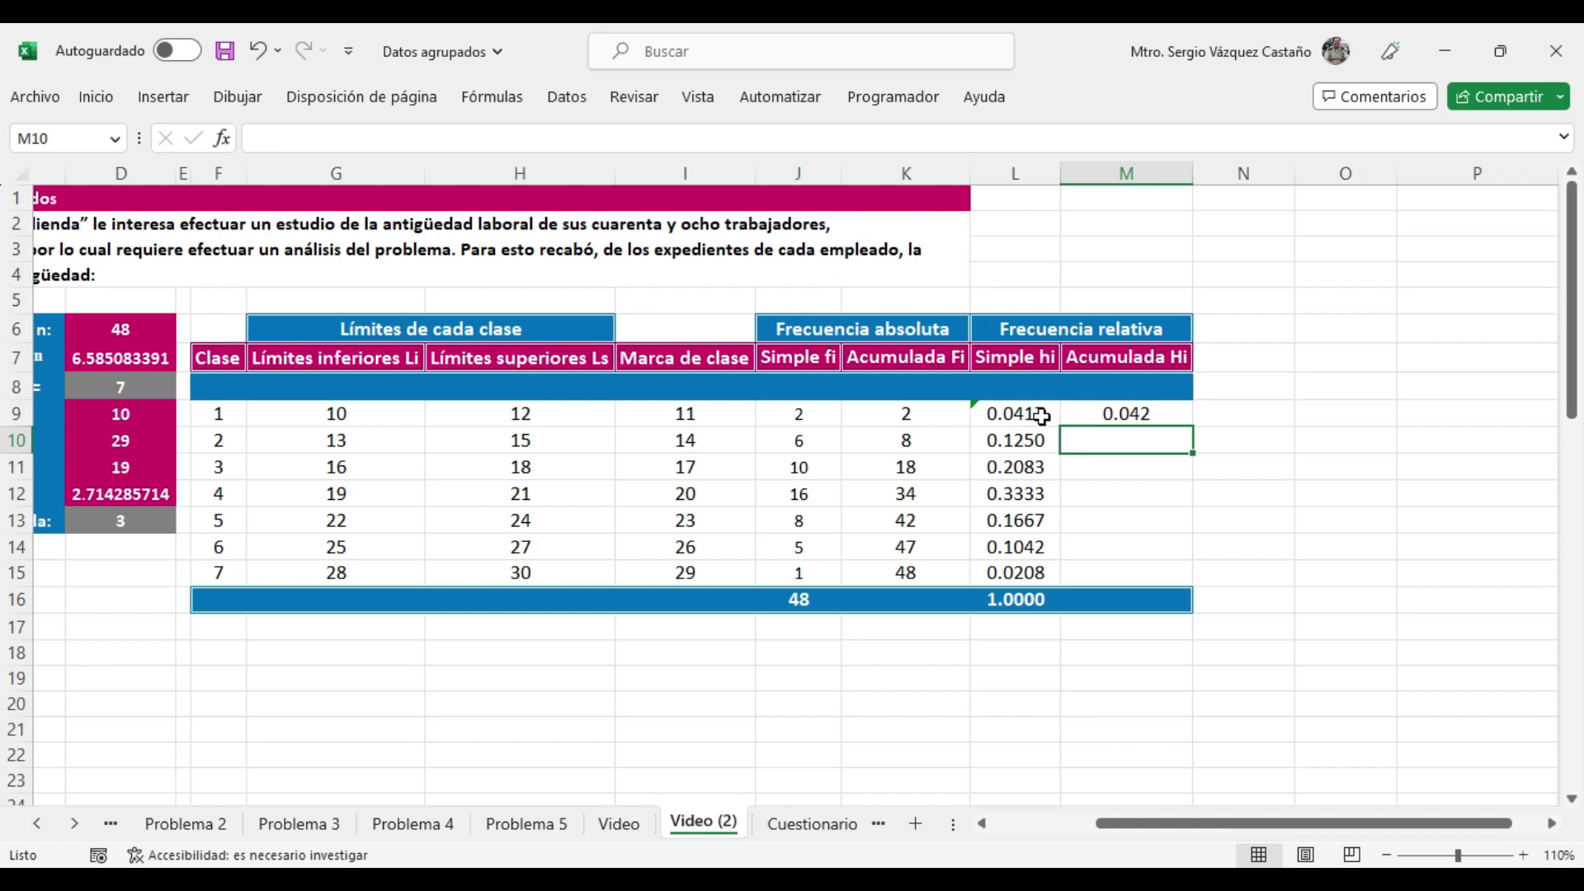
- Calculate the second cumulative relative frequency in M10 with =M9+L10 and fill it down to M15
{"action": "type", "text": "="}
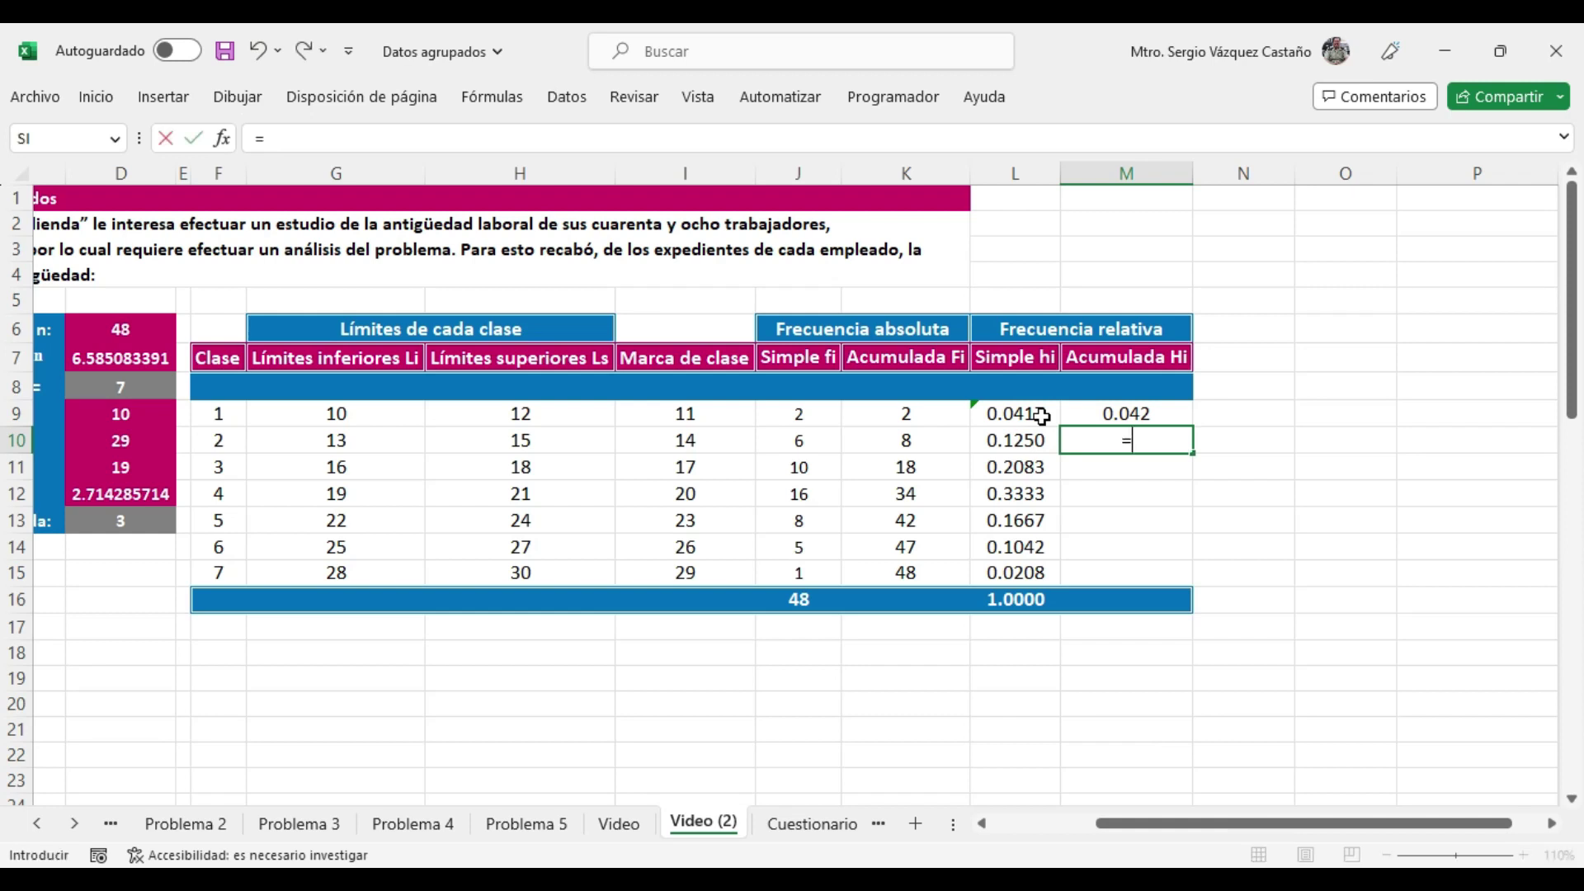
{"action": "left_click", "coordinate": [1132, 415]}
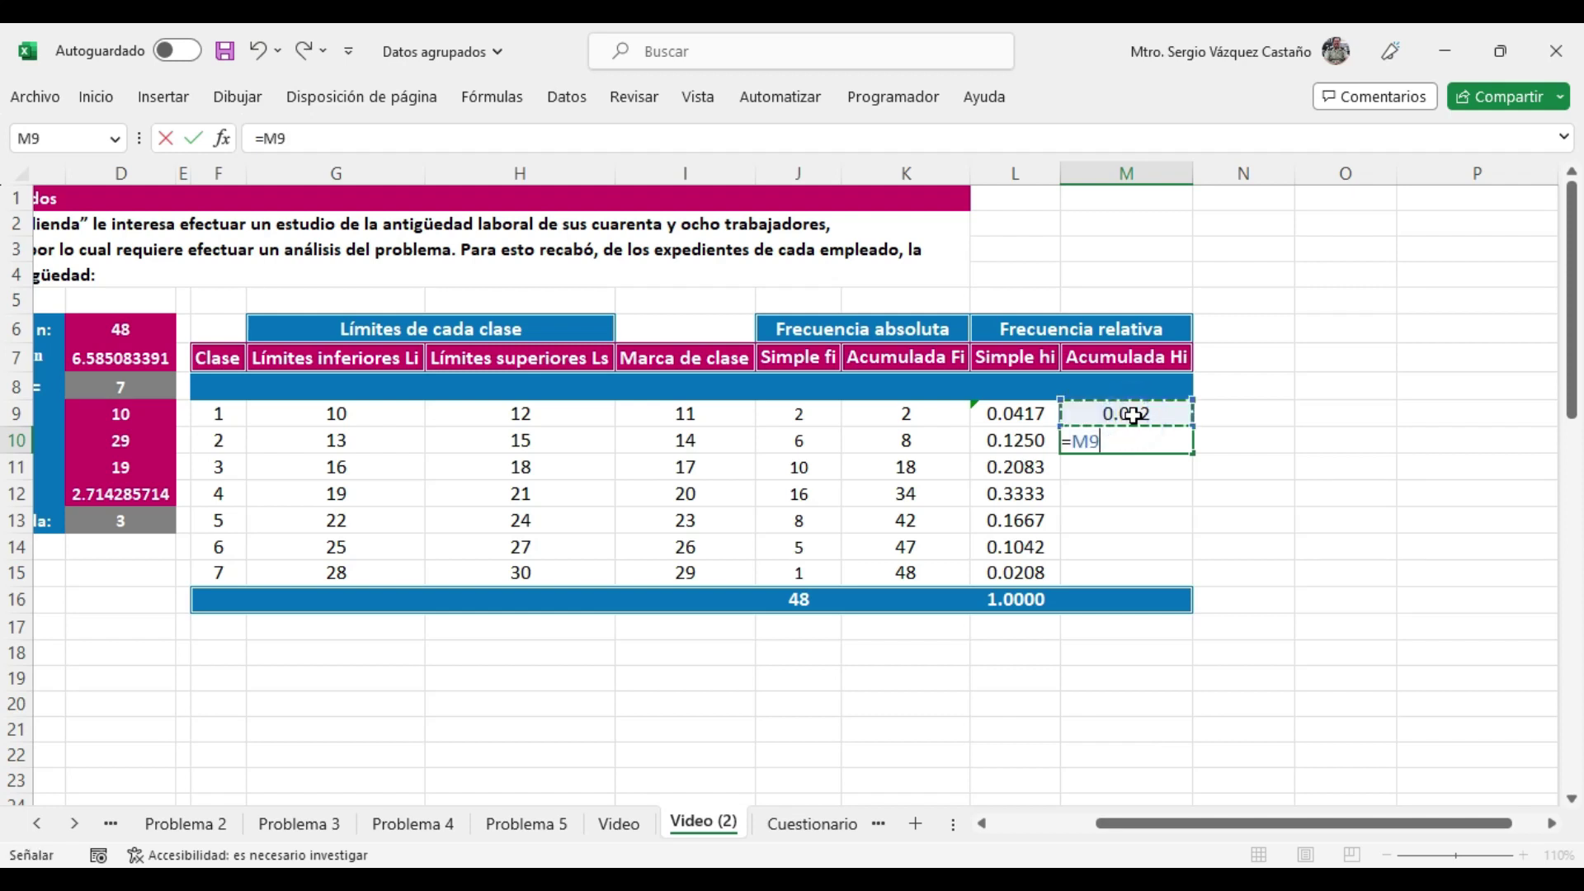
{"action": "type", "text": "+"}
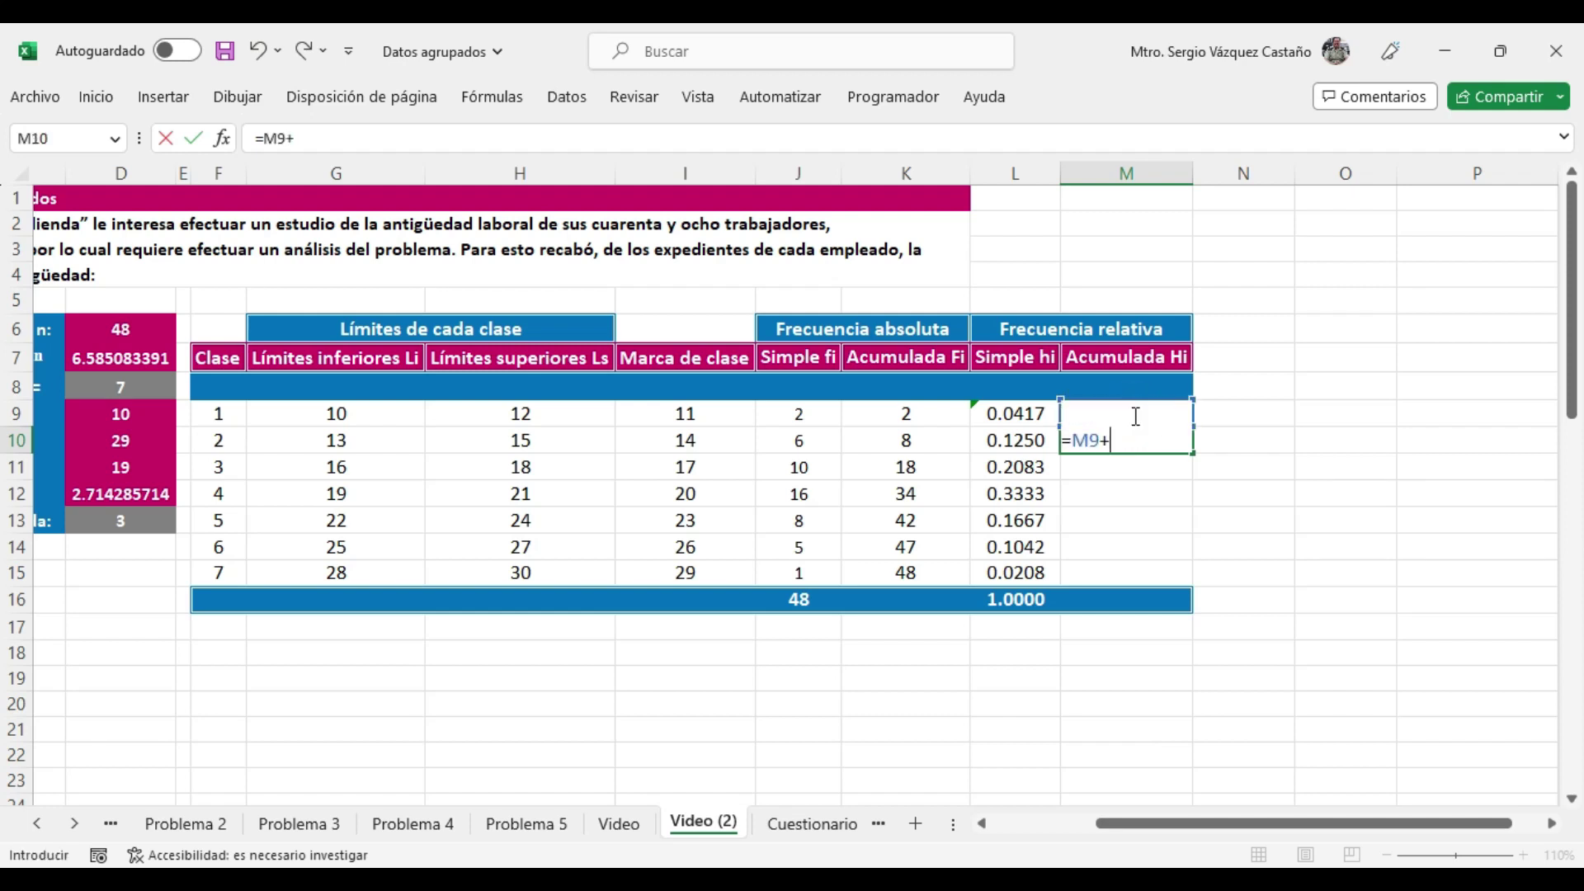
{"action": "left_click", "coordinate": [1036, 439]}
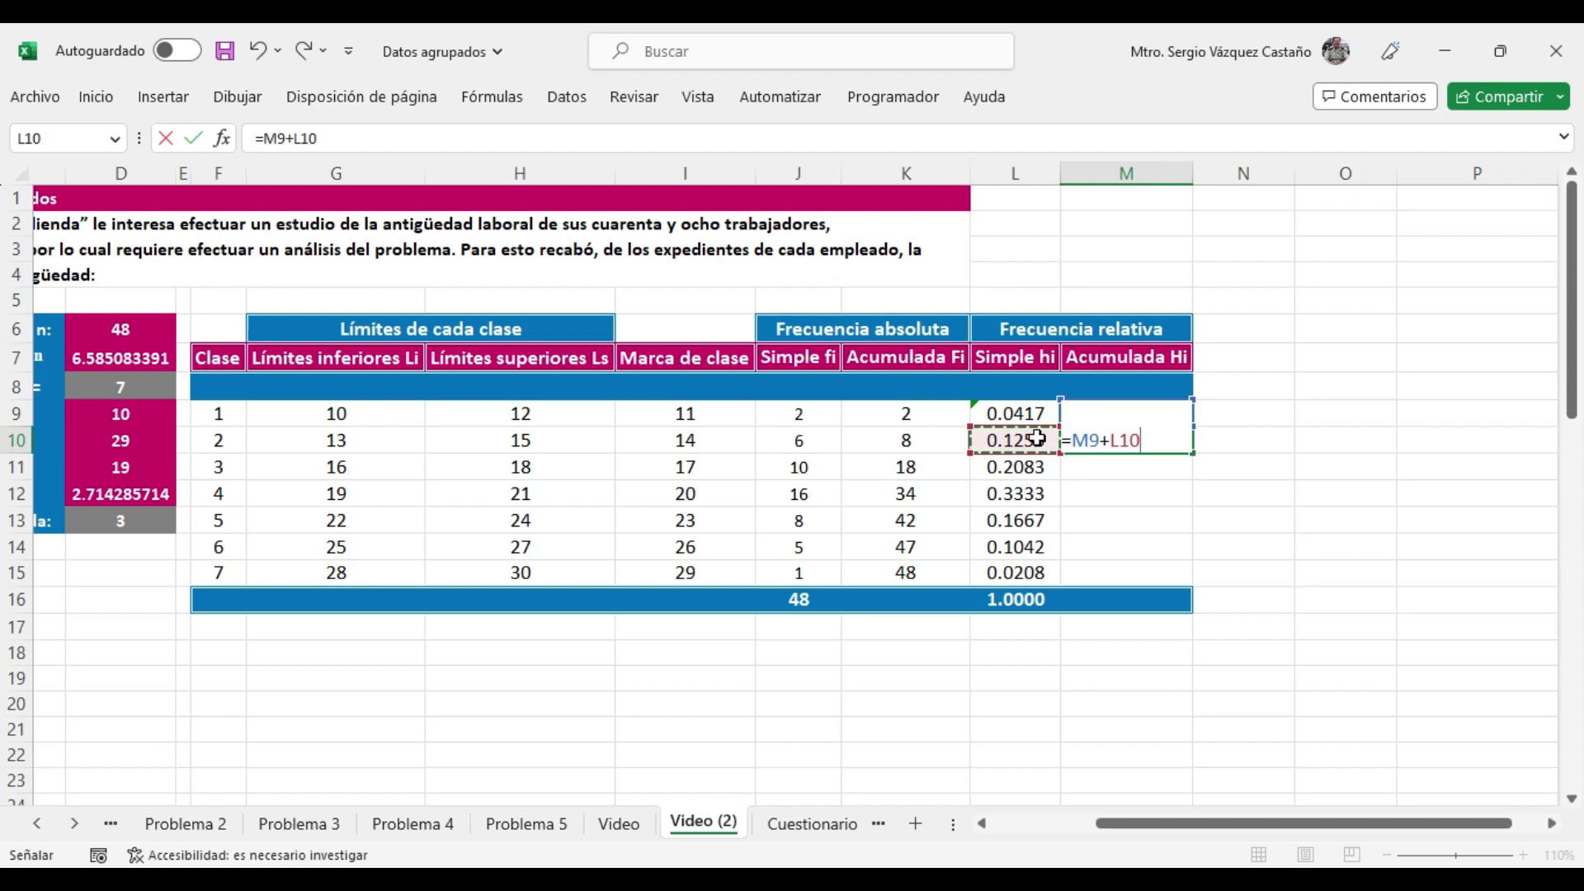
{"action": "key", "text": "Return"}
{"action": "left_click", "coordinate": [1143, 442]}
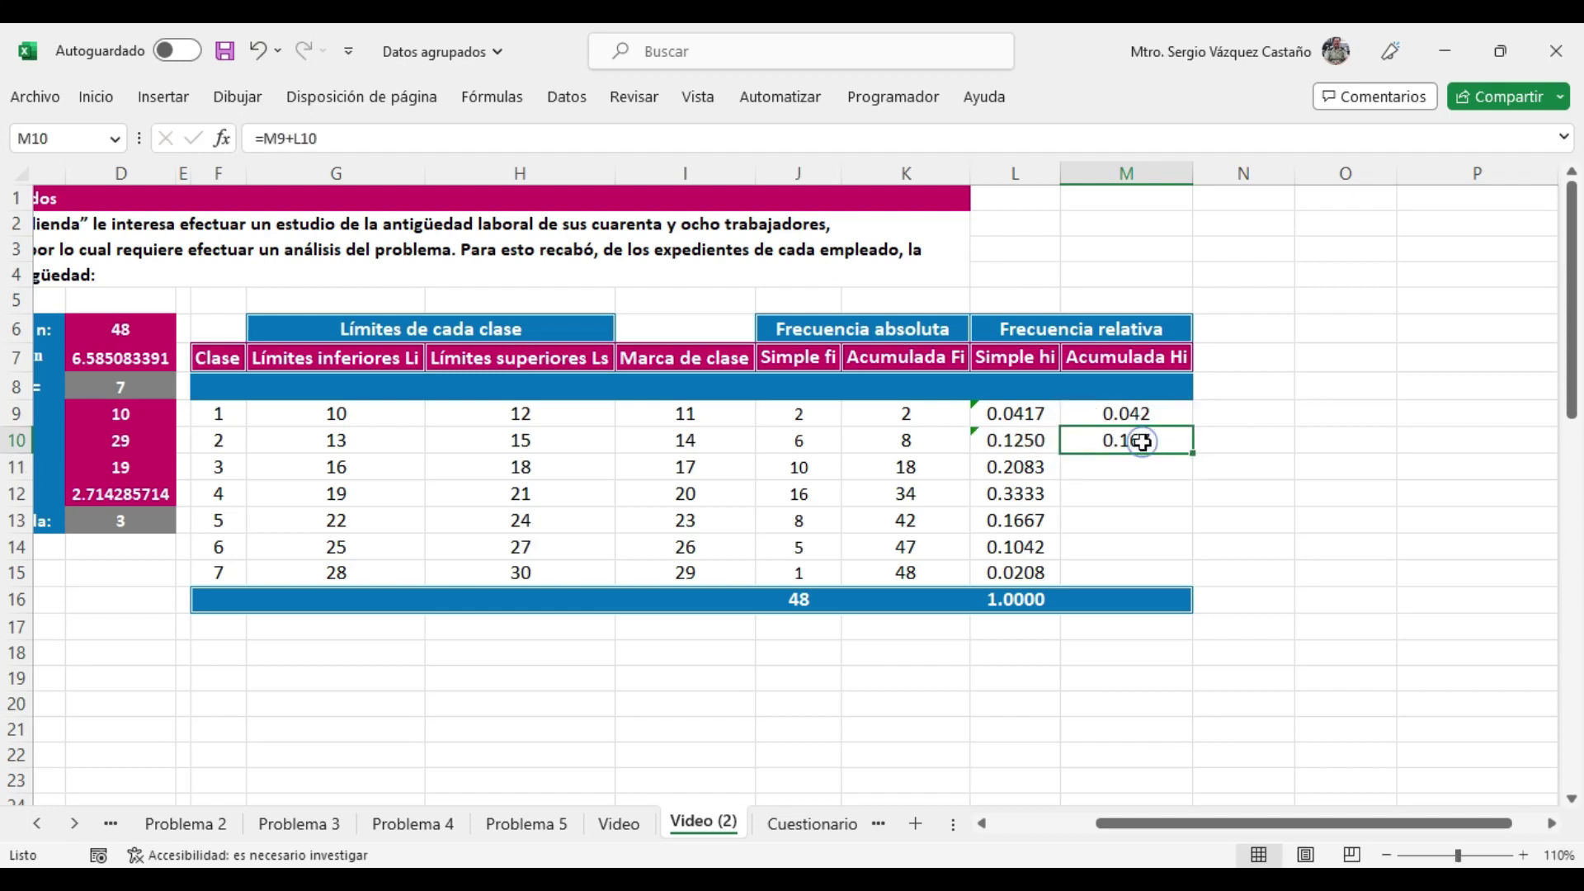
{"action": "double_click", "coordinate": [1193, 459]}
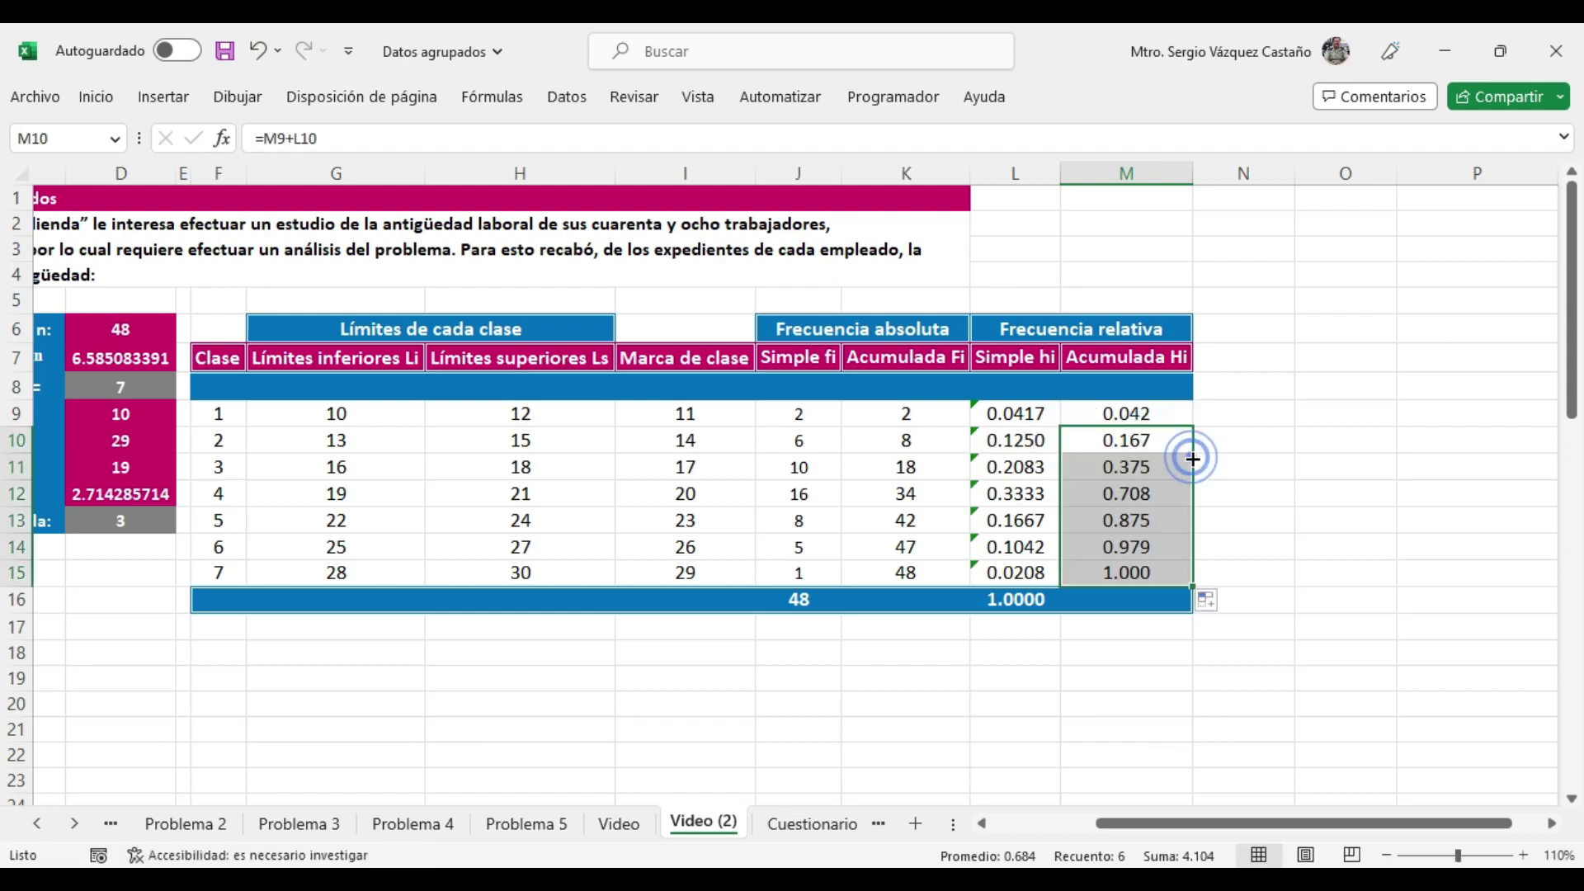
{"action": "left_click", "coordinate": [1139, 573]}
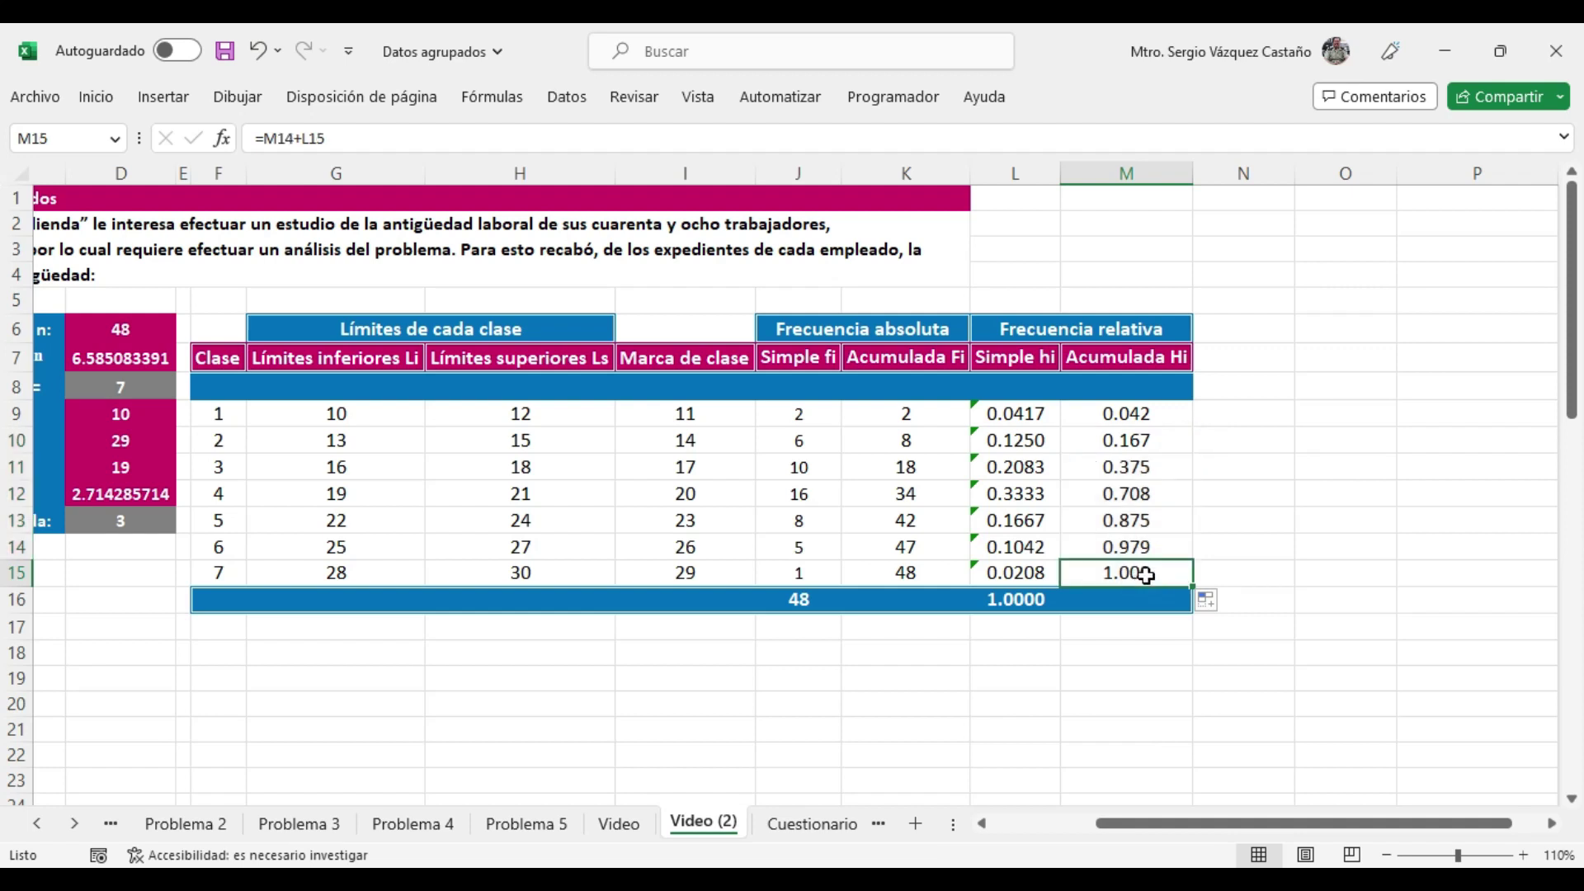
{"action": "left_click_drag", "start_coordinate": [1144, 824], "coordinate": [1035, 837]}
{"action": "left_click", "coordinate": [1008, 702]}
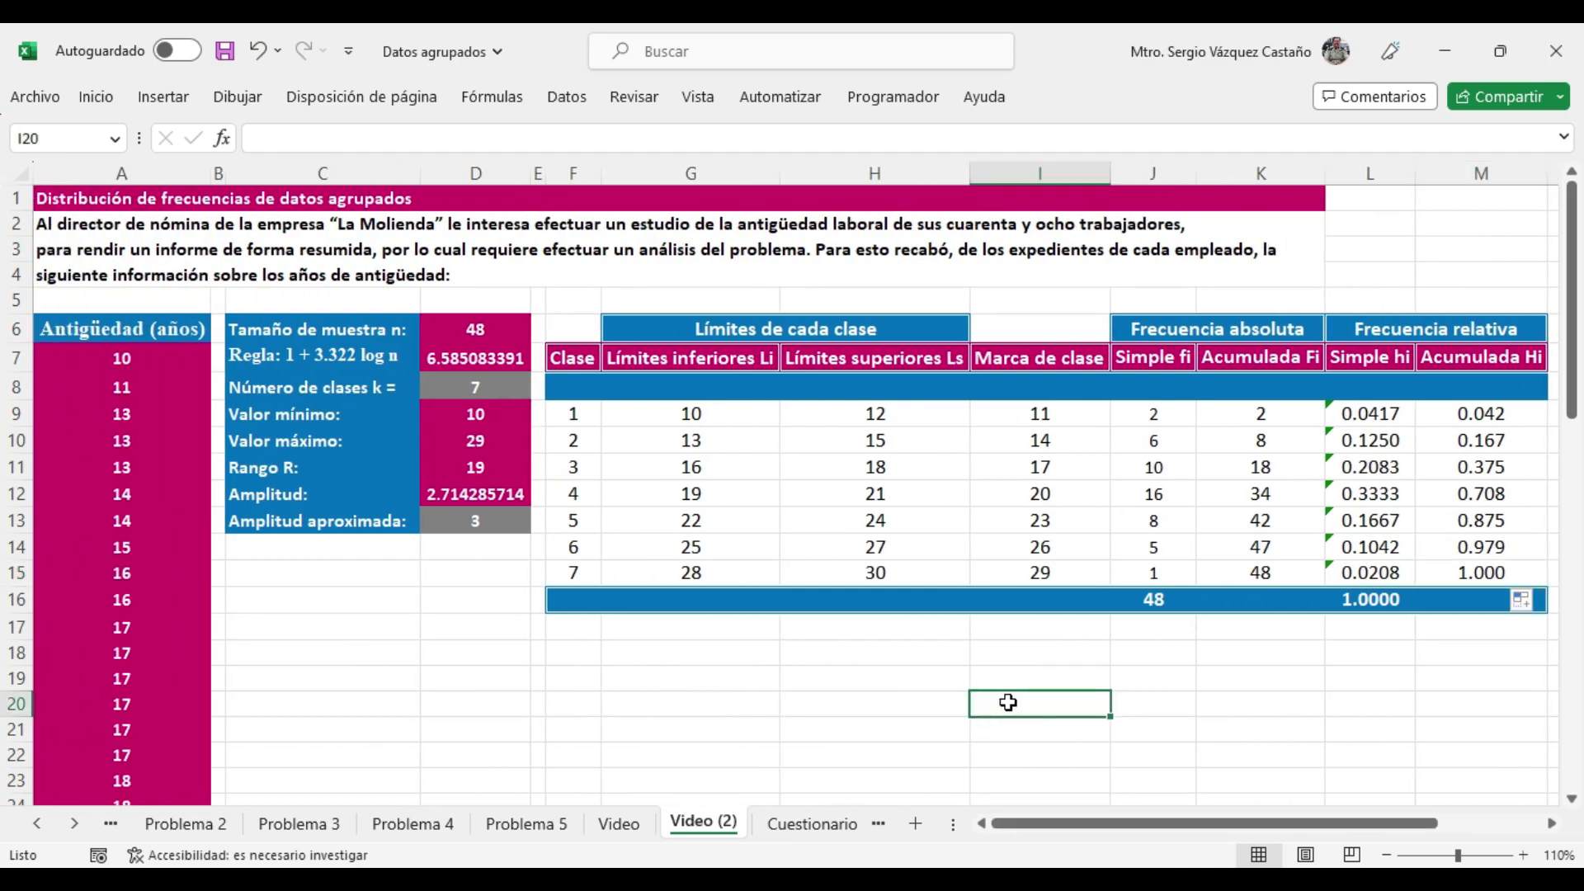